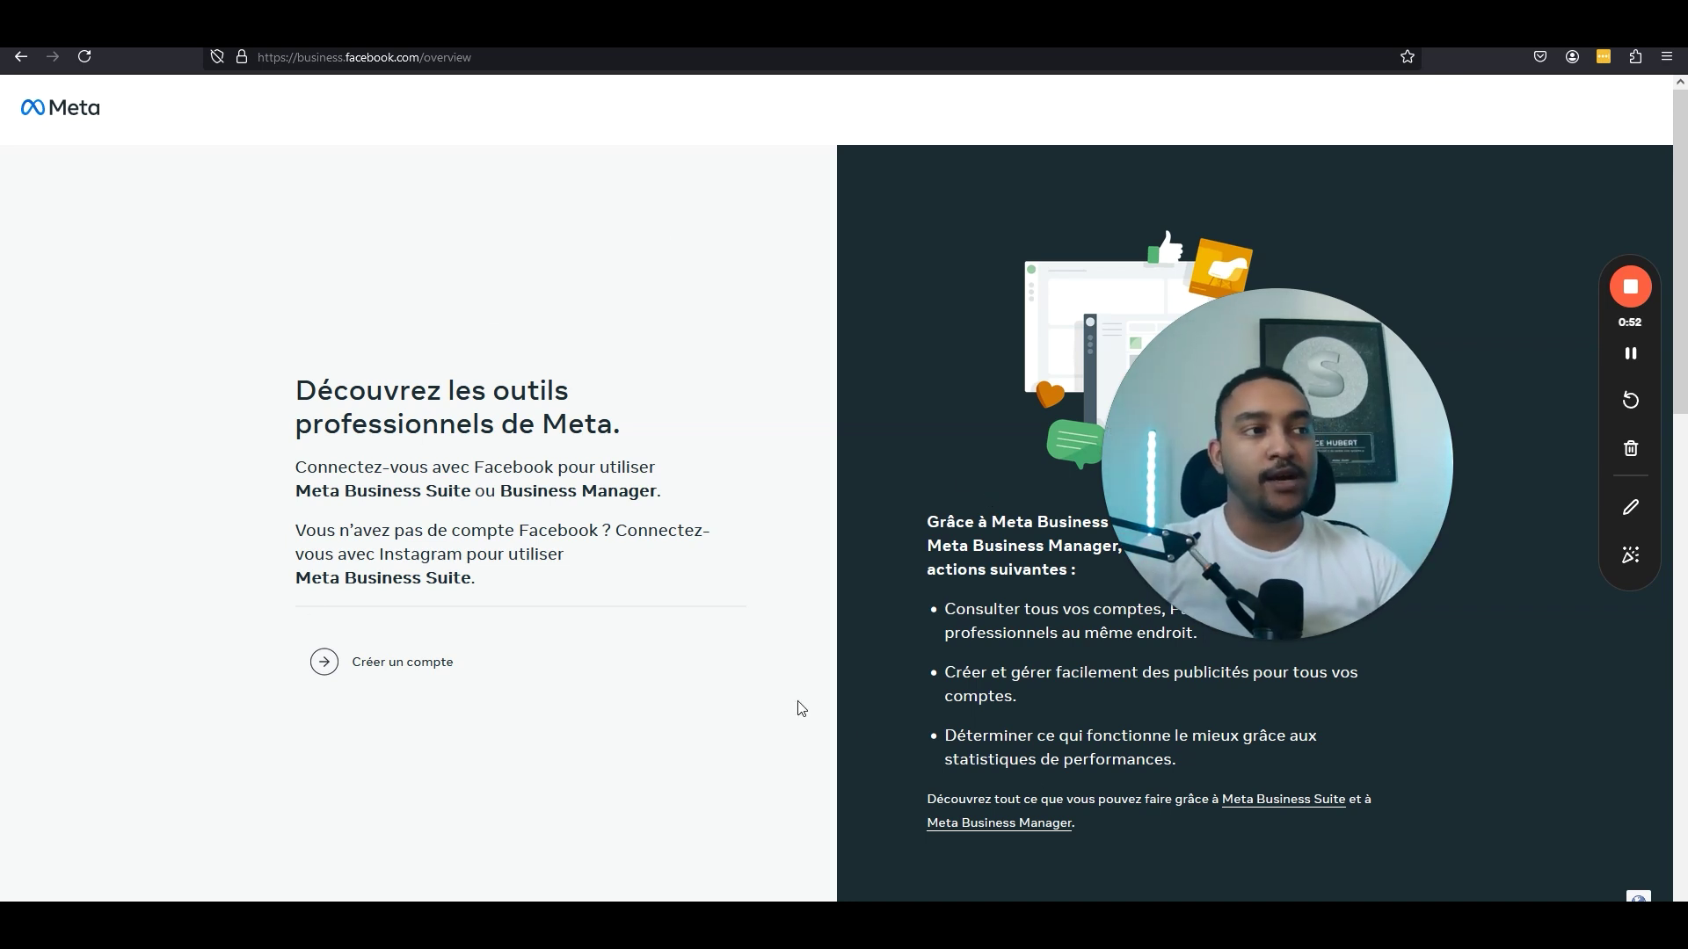
# Open the business portfolio creation form, look over its required business name and professional e-mail fields, and close it without submitting
pyautogui.click(442, 678)
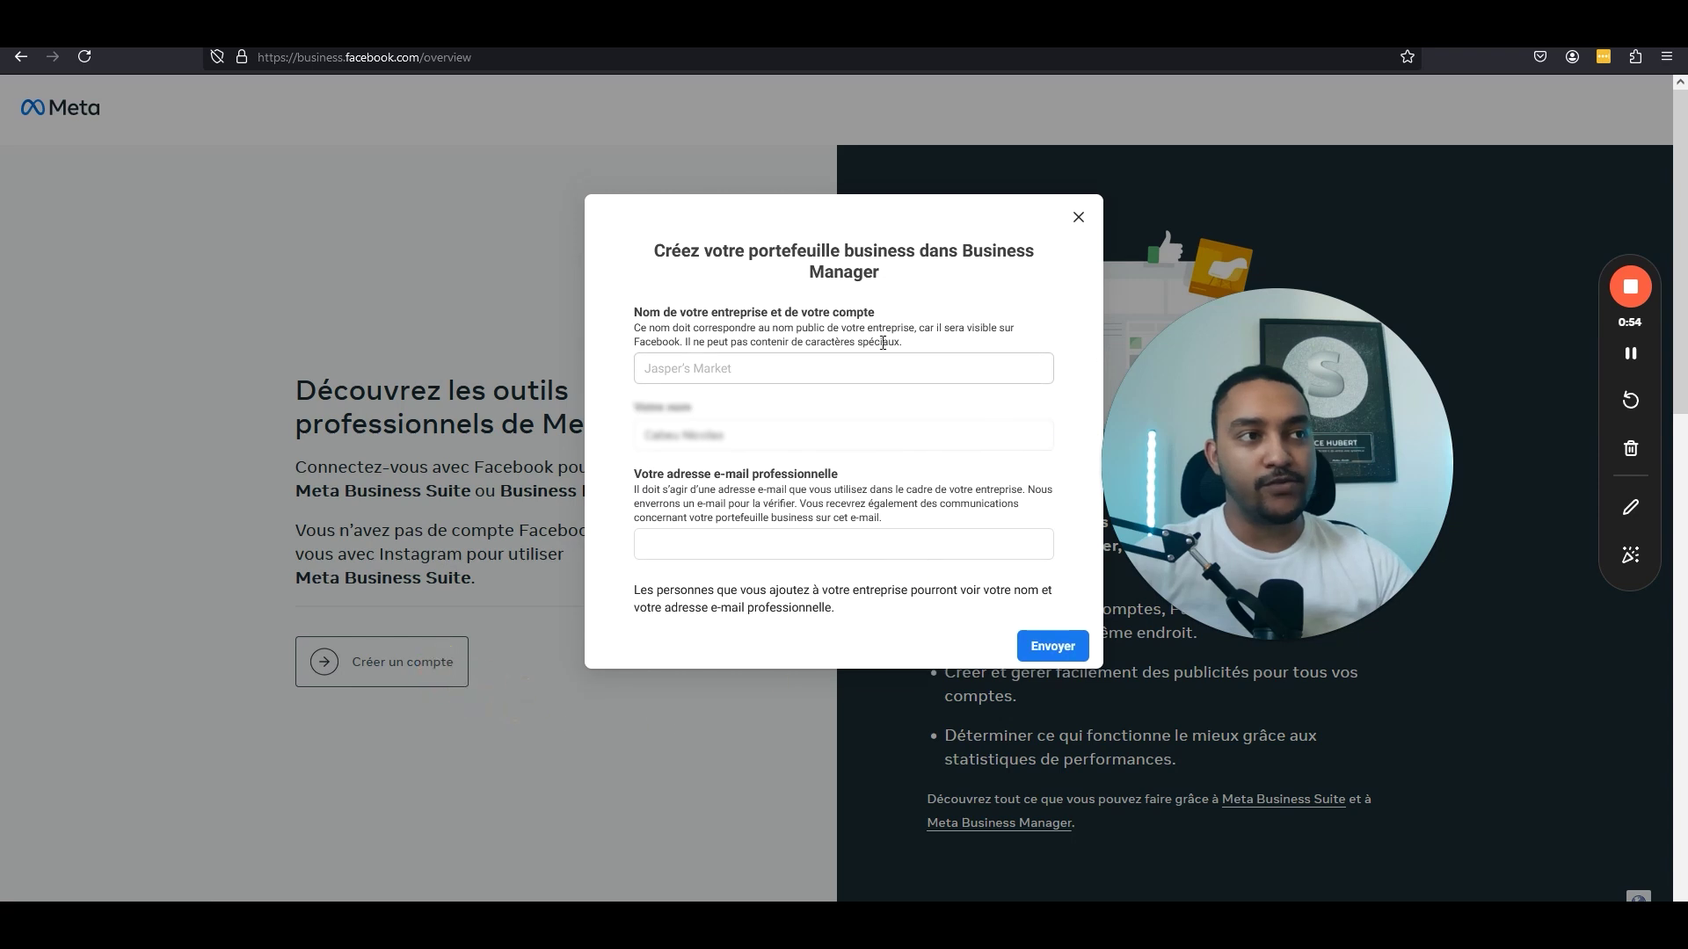
pyautogui.click(790, 368)
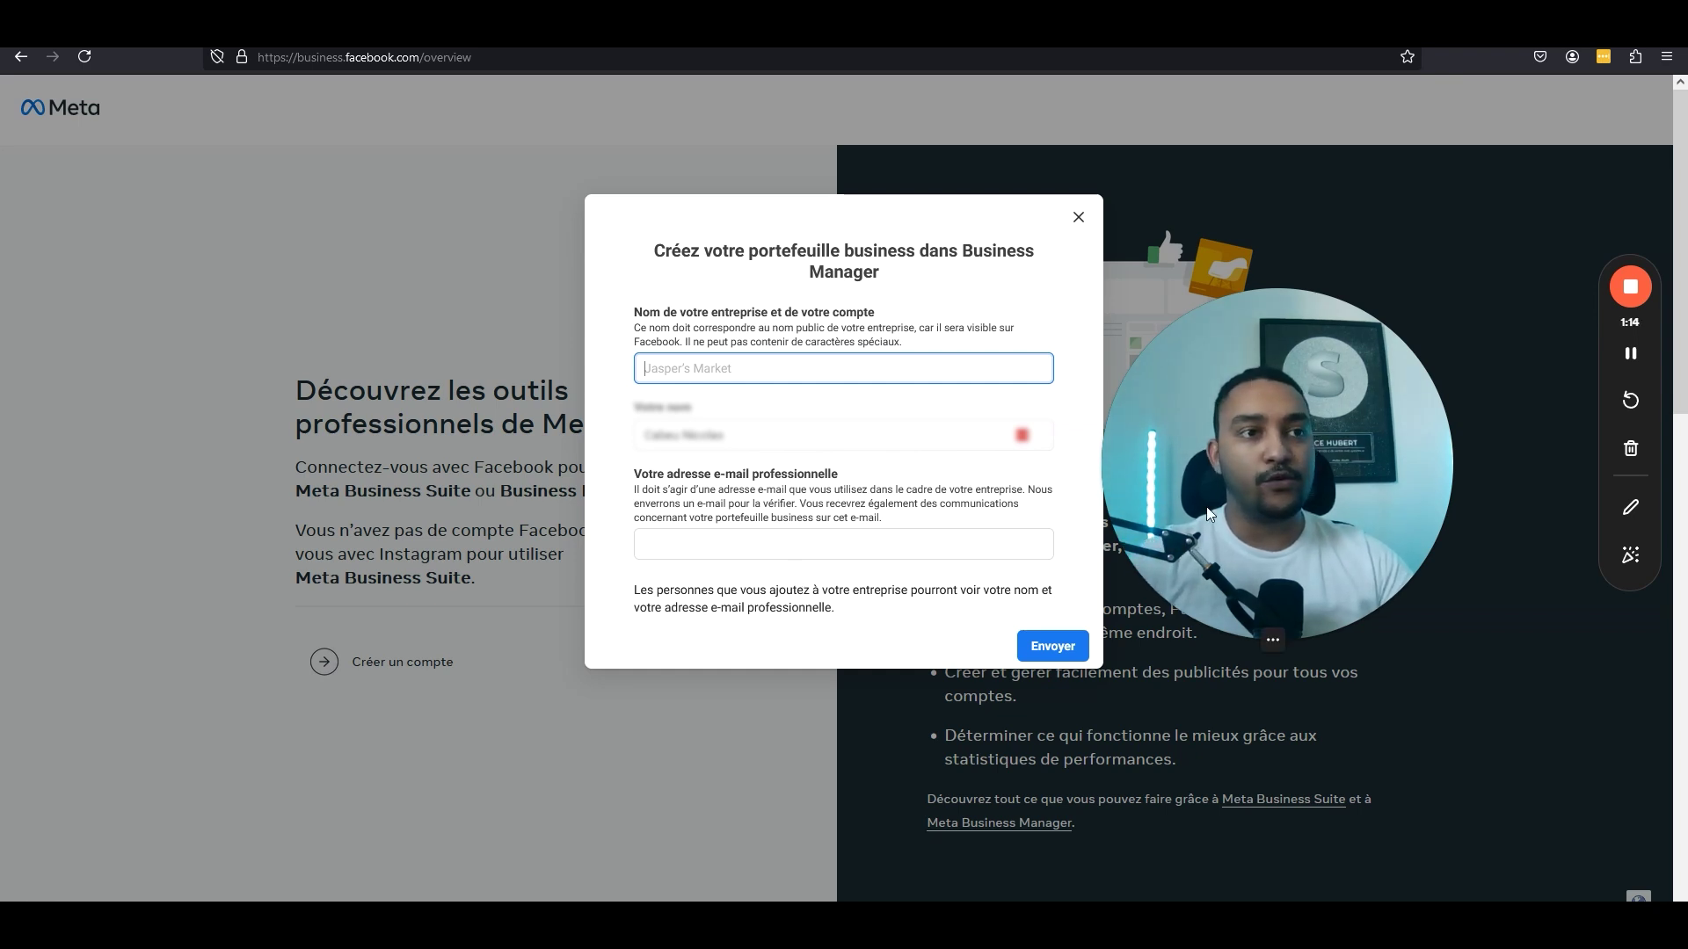
pyautogui.click(1078, 218)
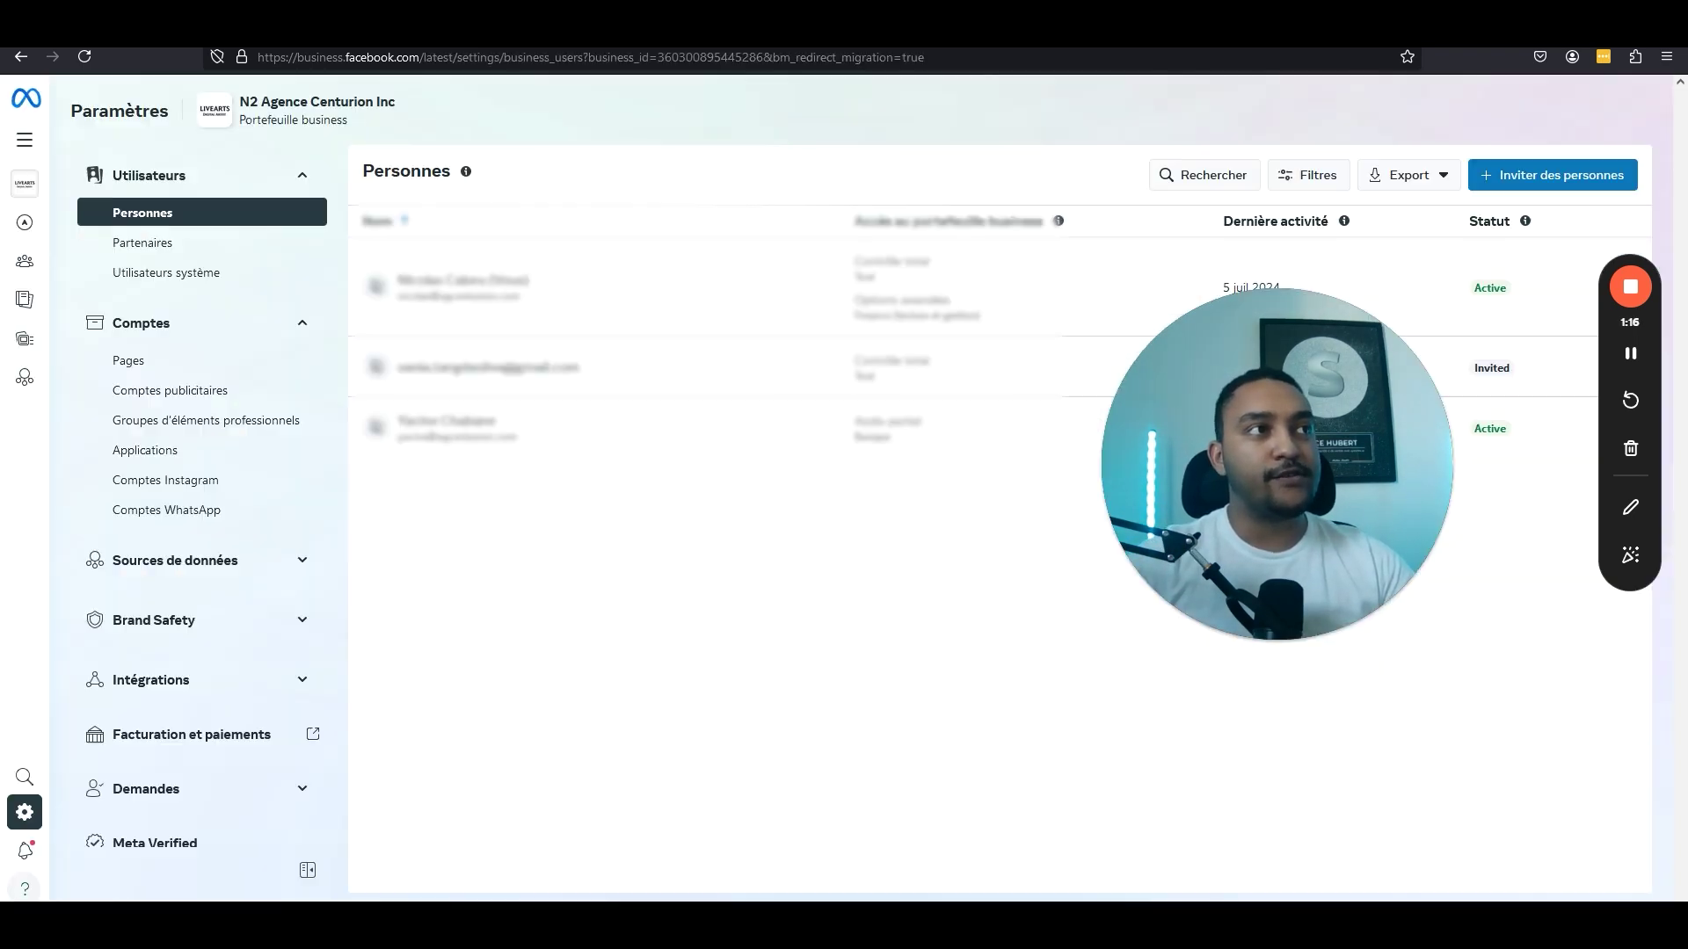
# View the portfolio's partners under Utilisateurs, with the Comptes section collapsed, and return to the Personnes list
pyautogui.moveTo(1270, 485); pyautogui.dragTo(1280, 614)
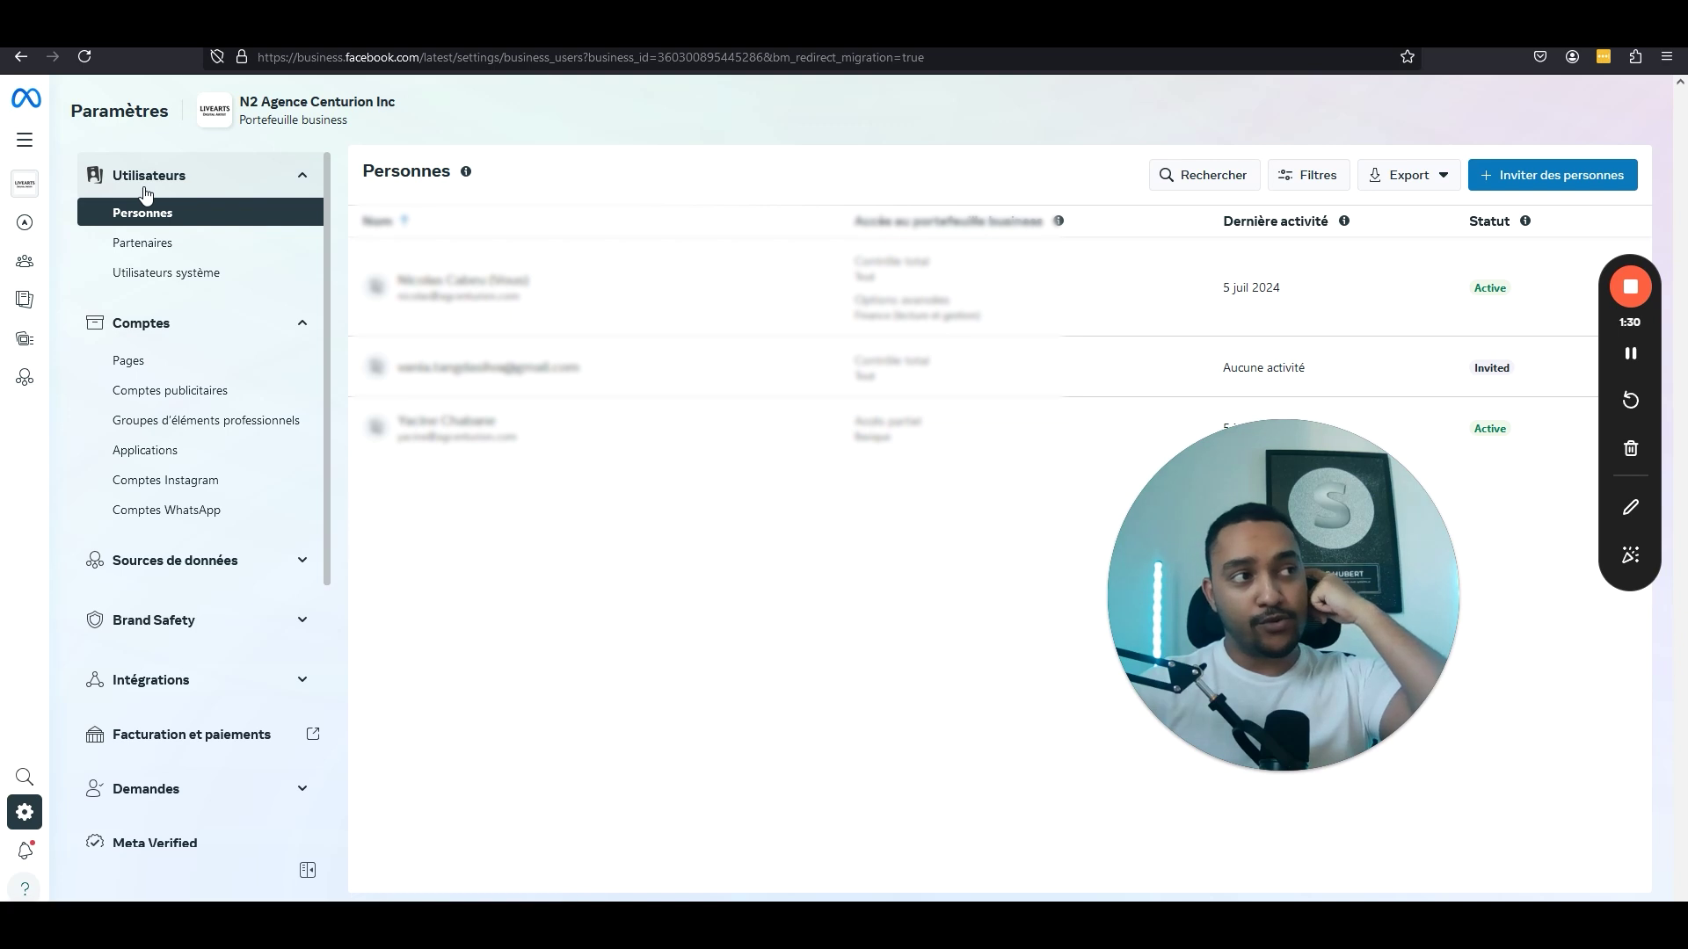
pyautogui.click(173, 325)
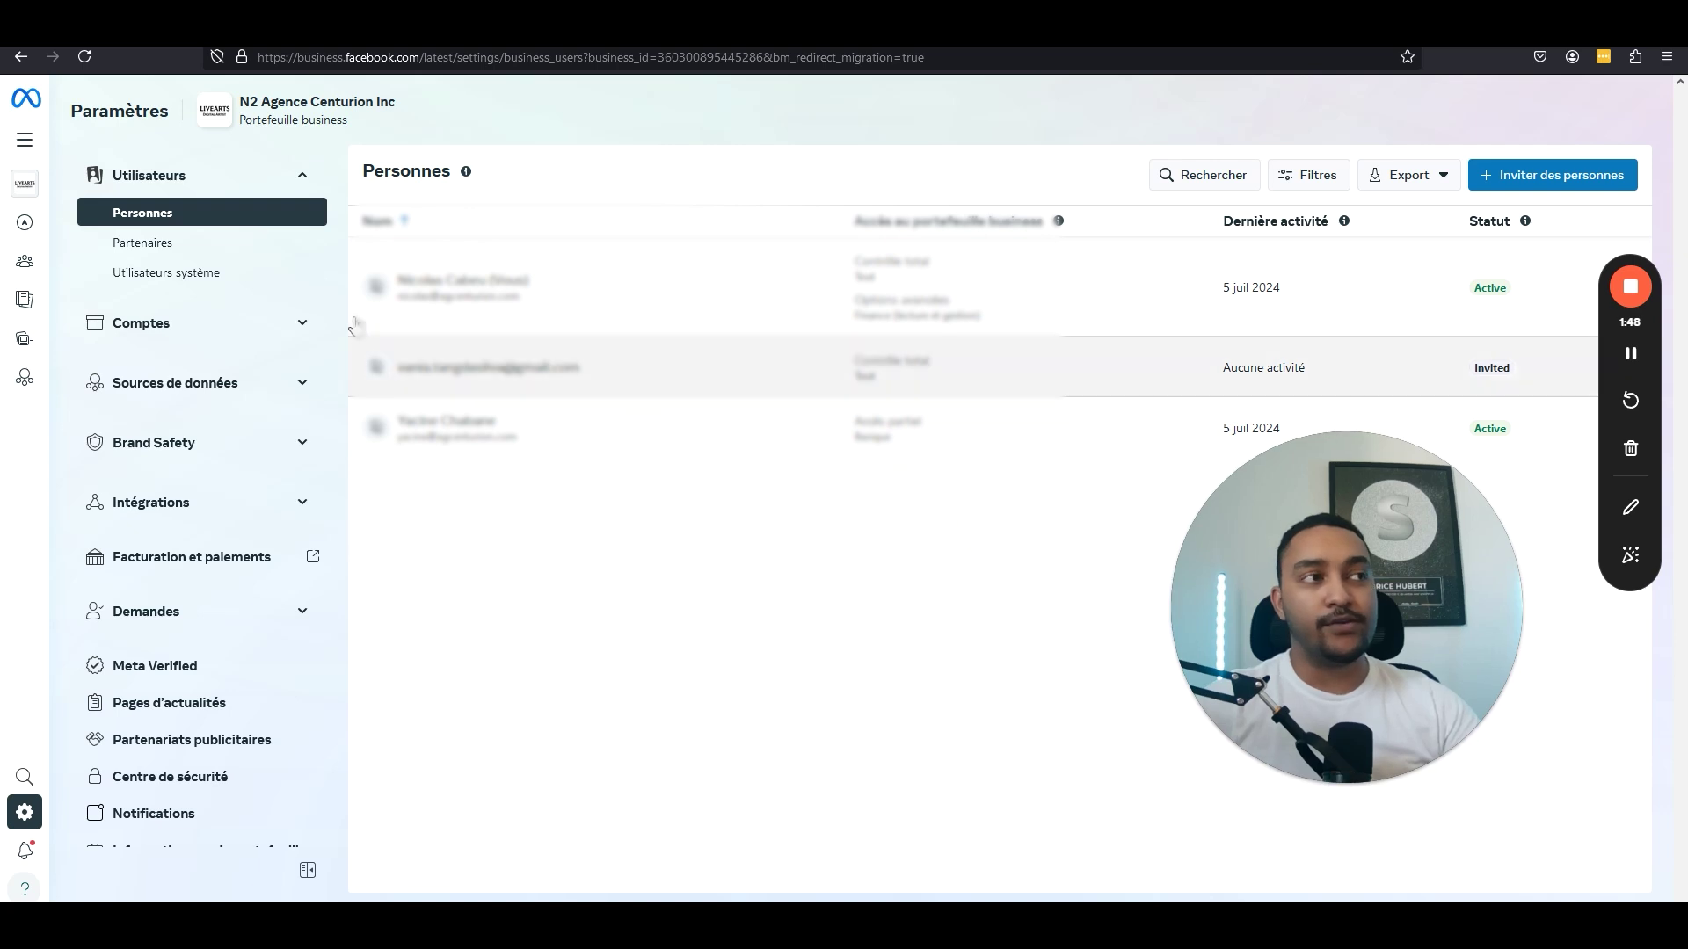
pyautogui.click(194, 250)
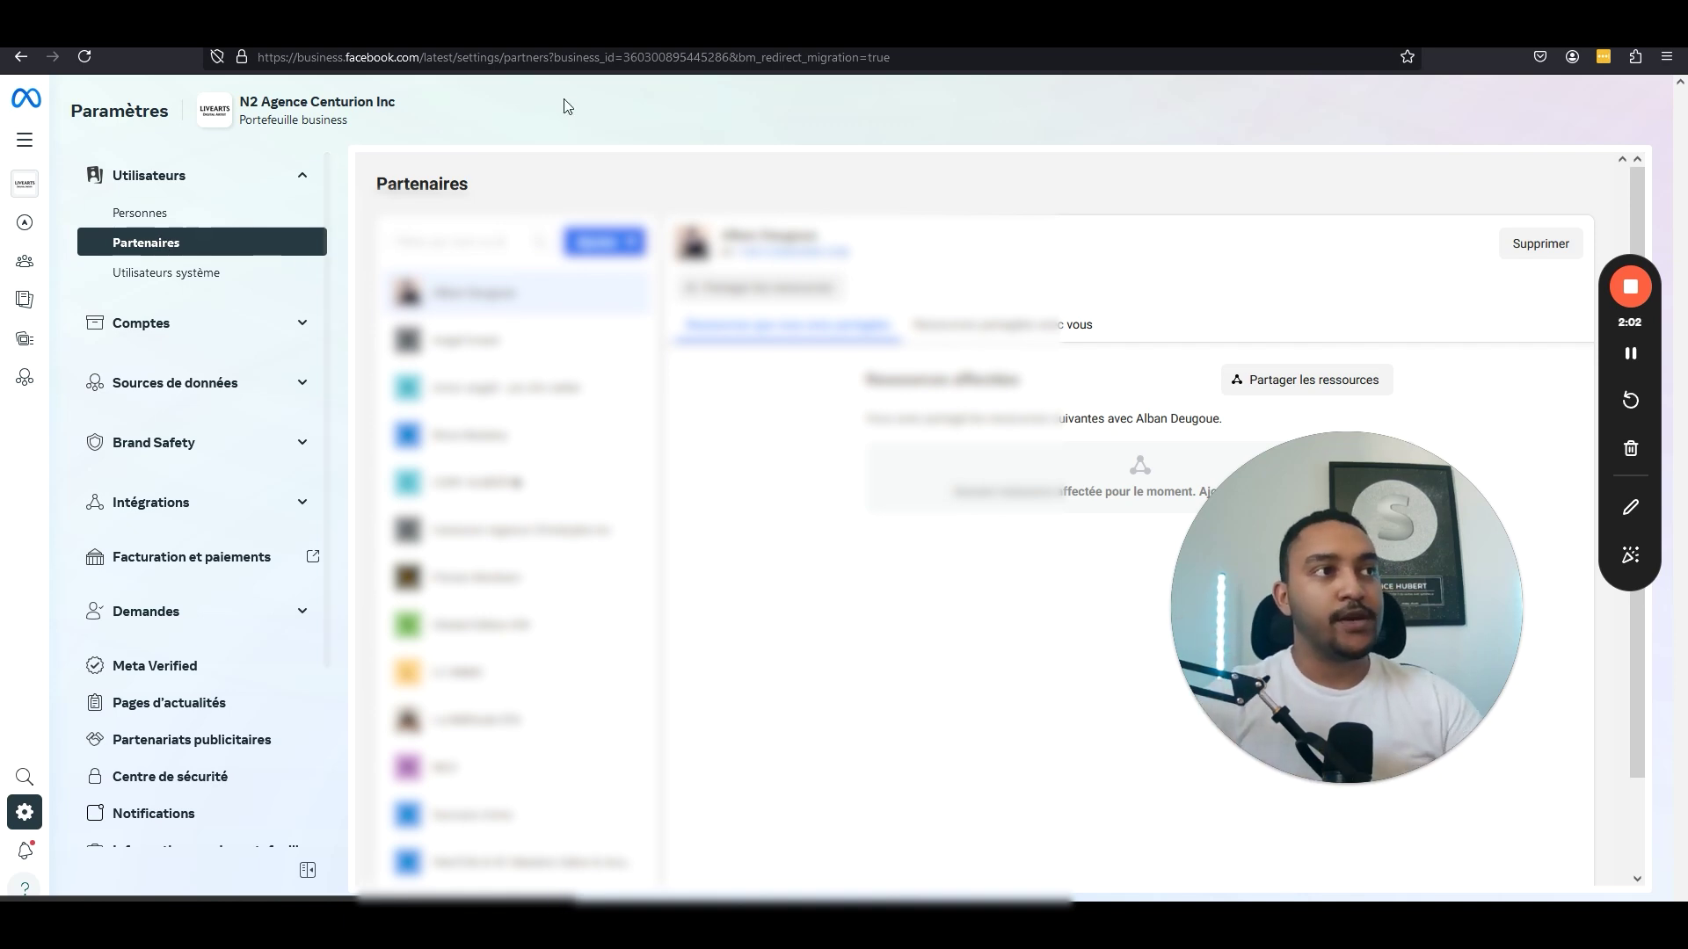
pyautogui.click(215, 220)
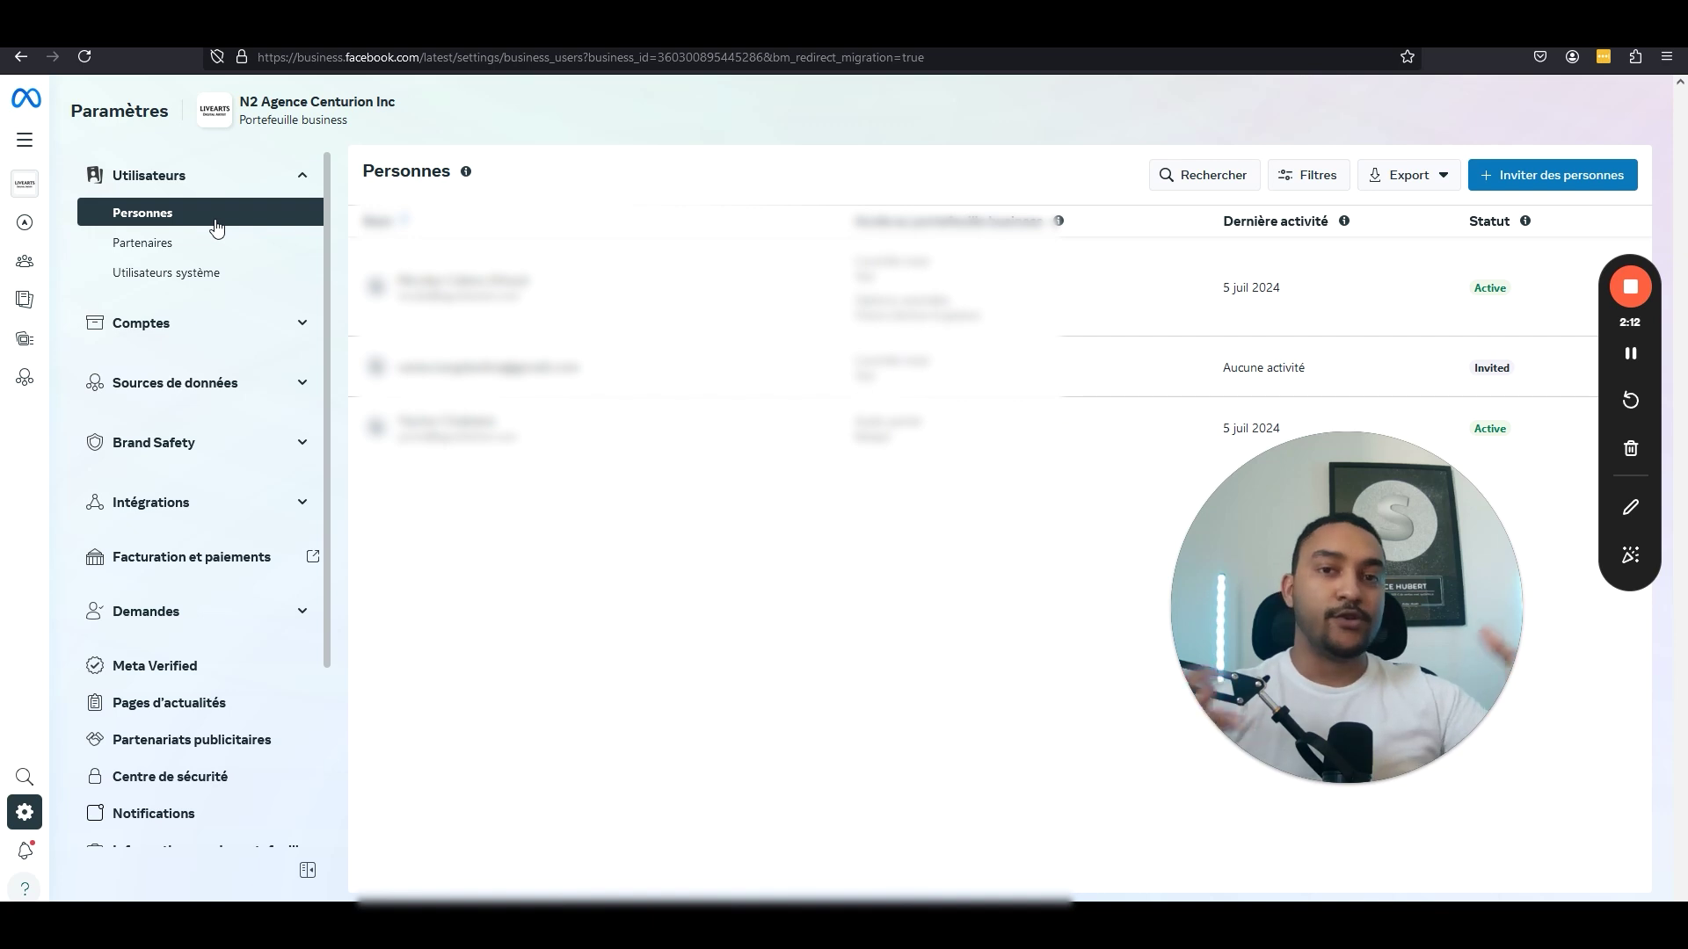
# Expand the Comptes section, view the Comptes publicitaires list and bring up the options for adding an ad account
pyautogui.click(203, 327)
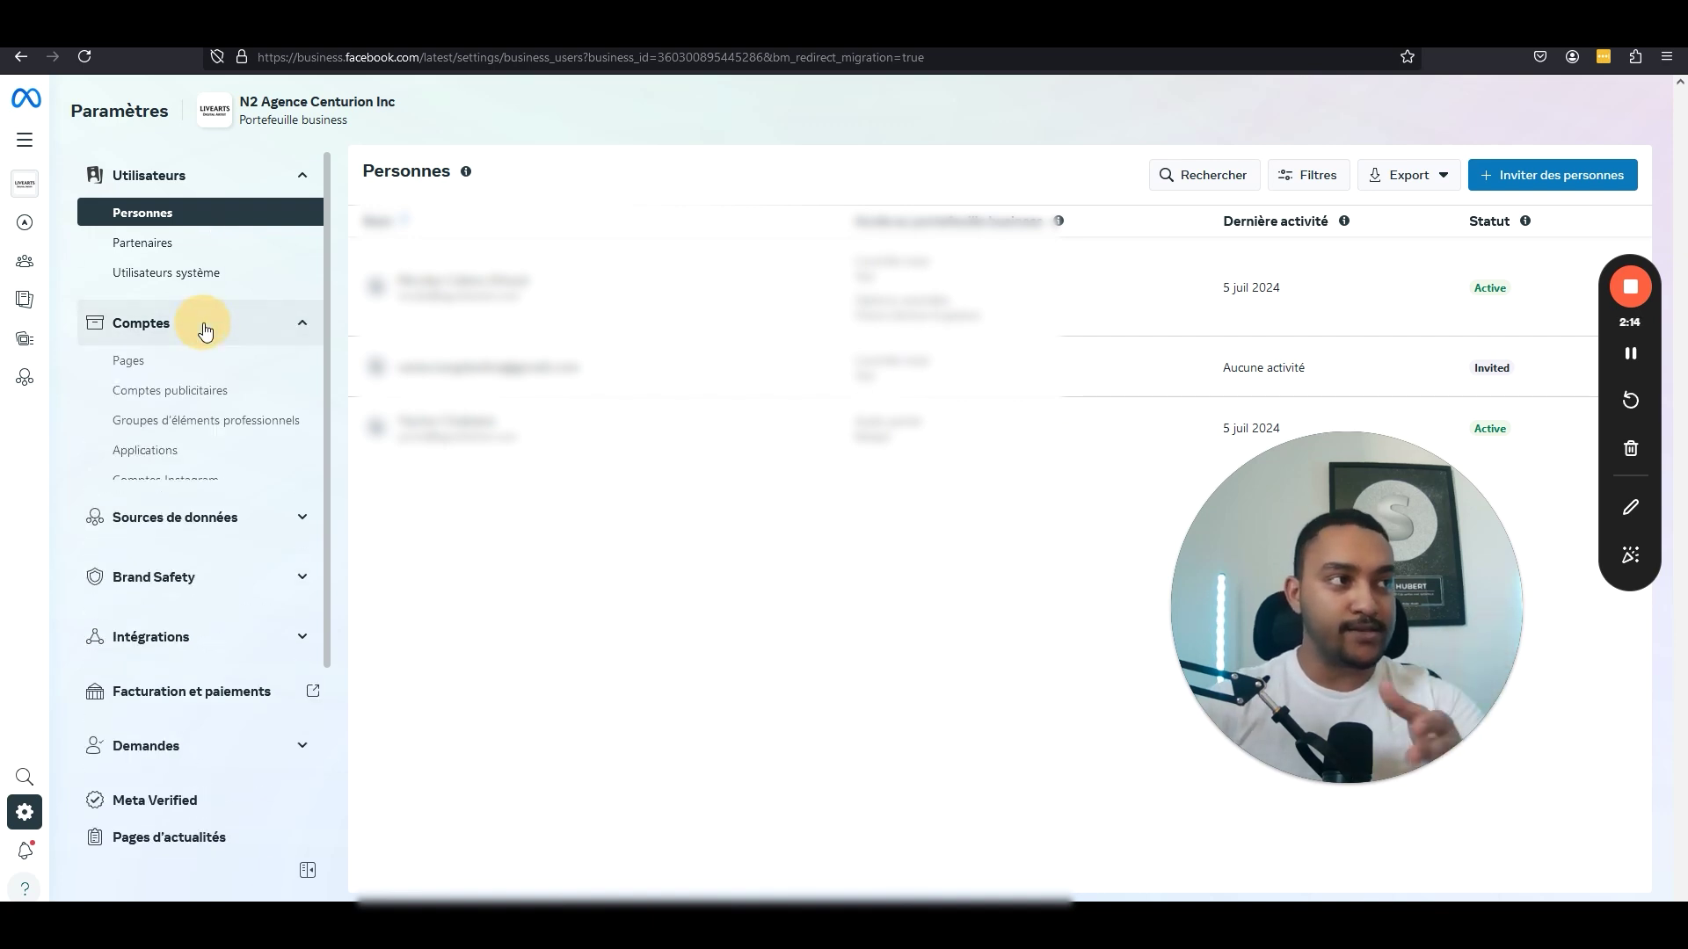
pyautogui.click(170, 395)
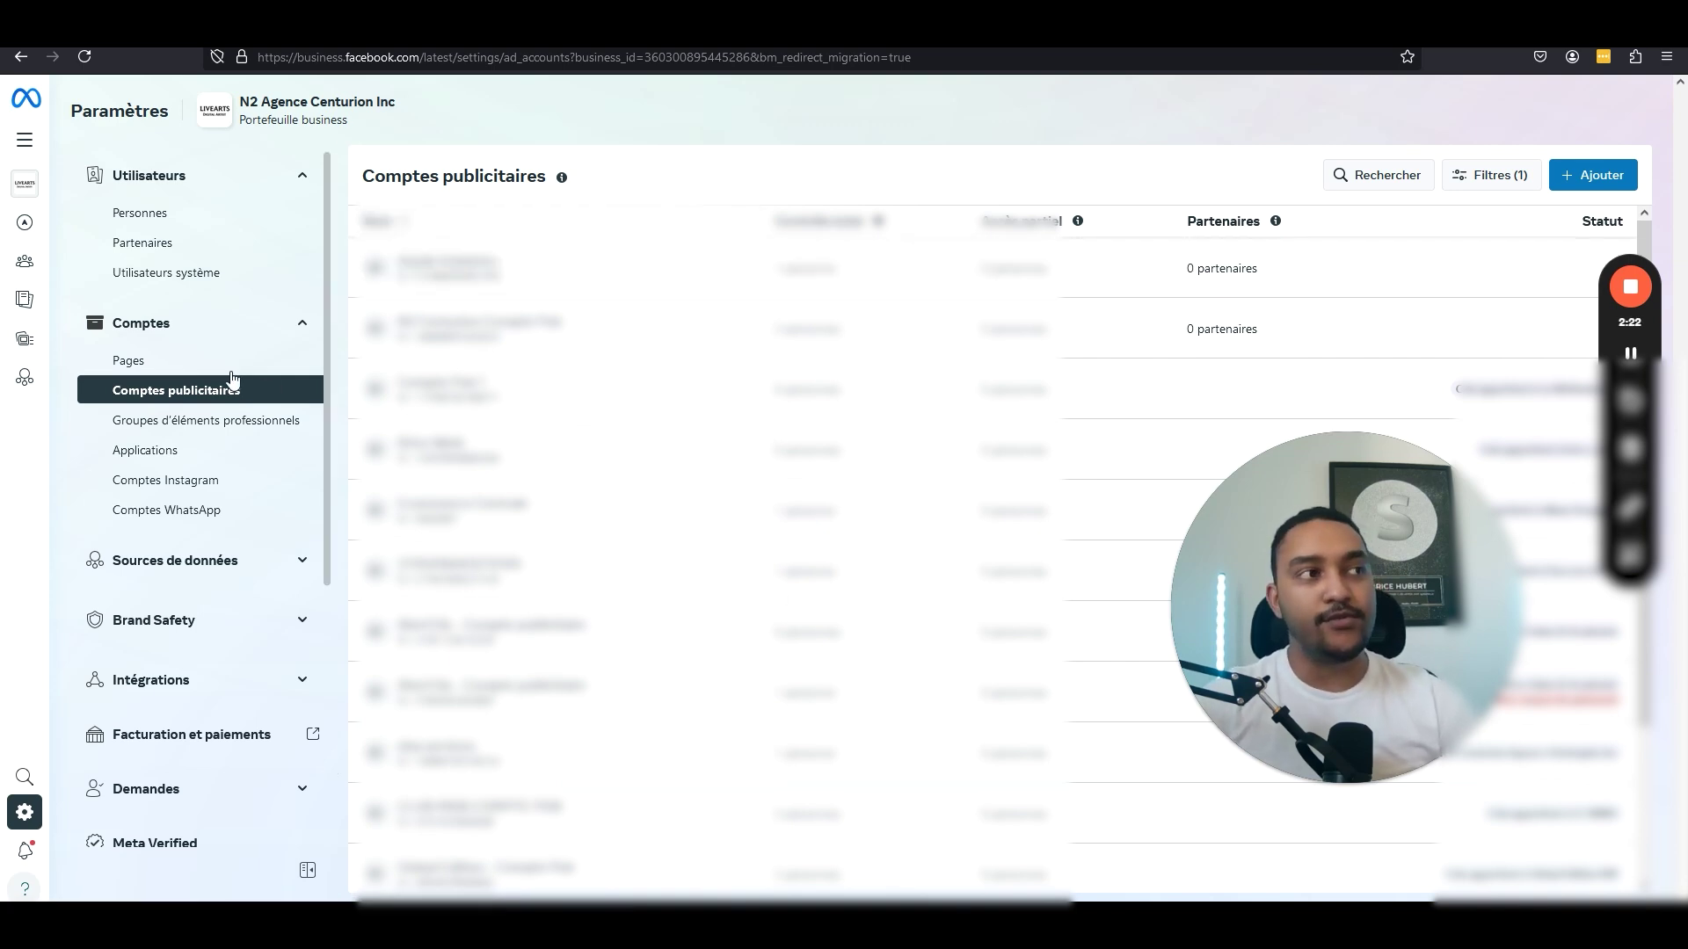
pyautogui.click(132, 360)
pyautogui.click(200, 392)
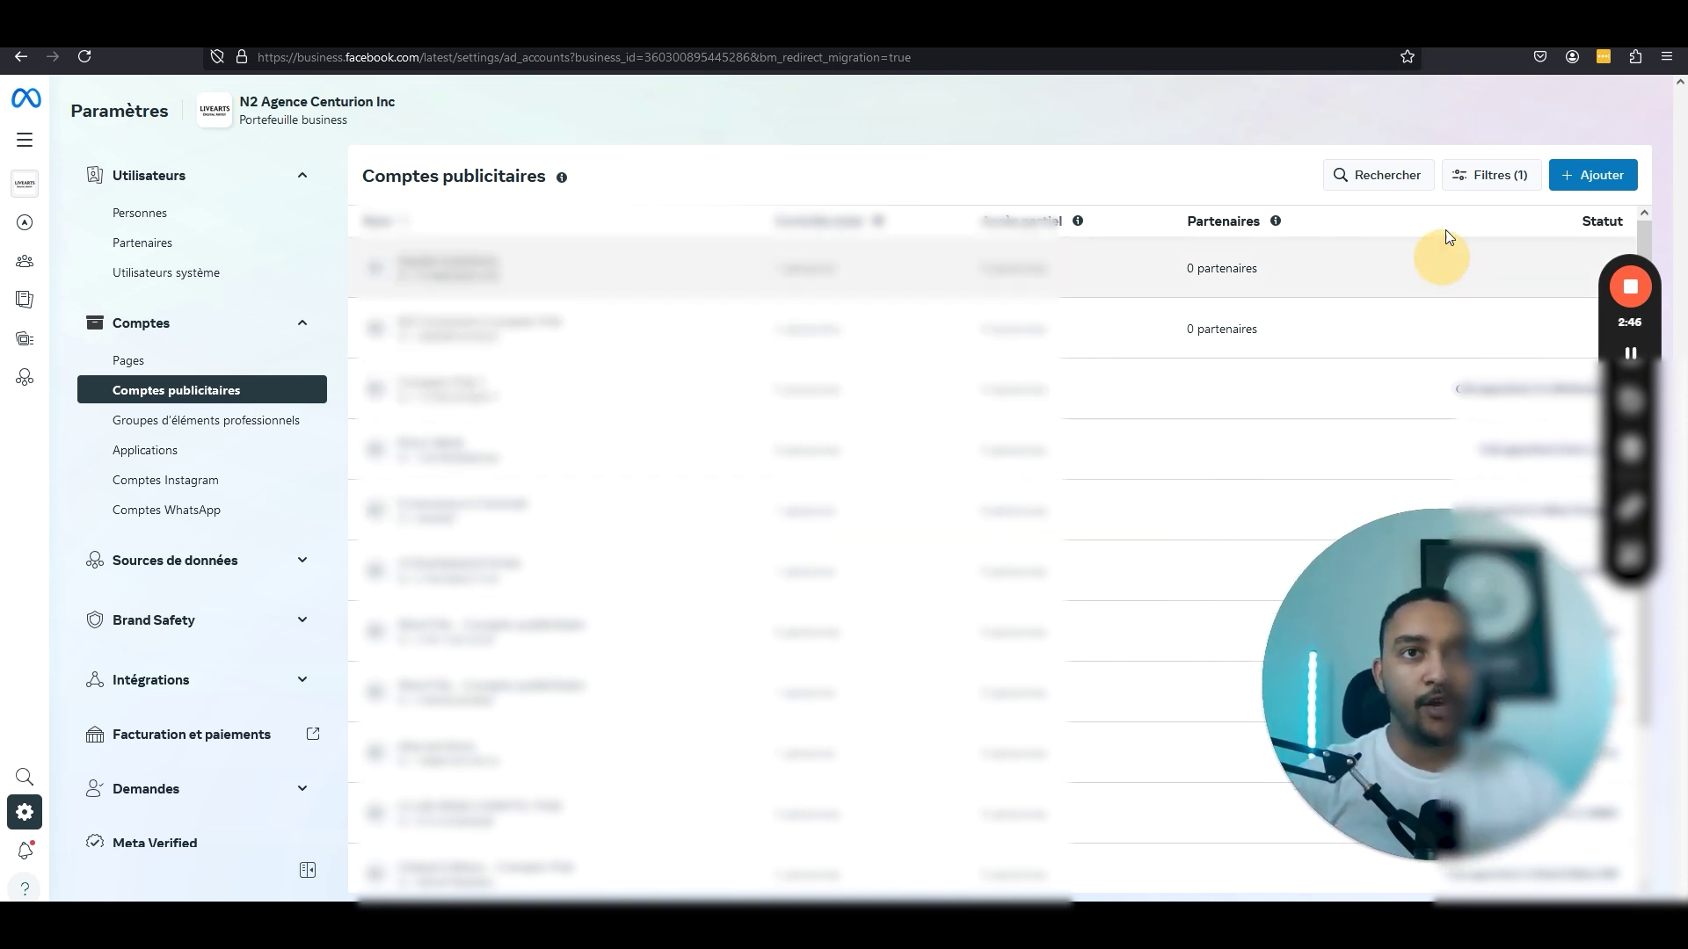
pyautogui.click(1592, 175)
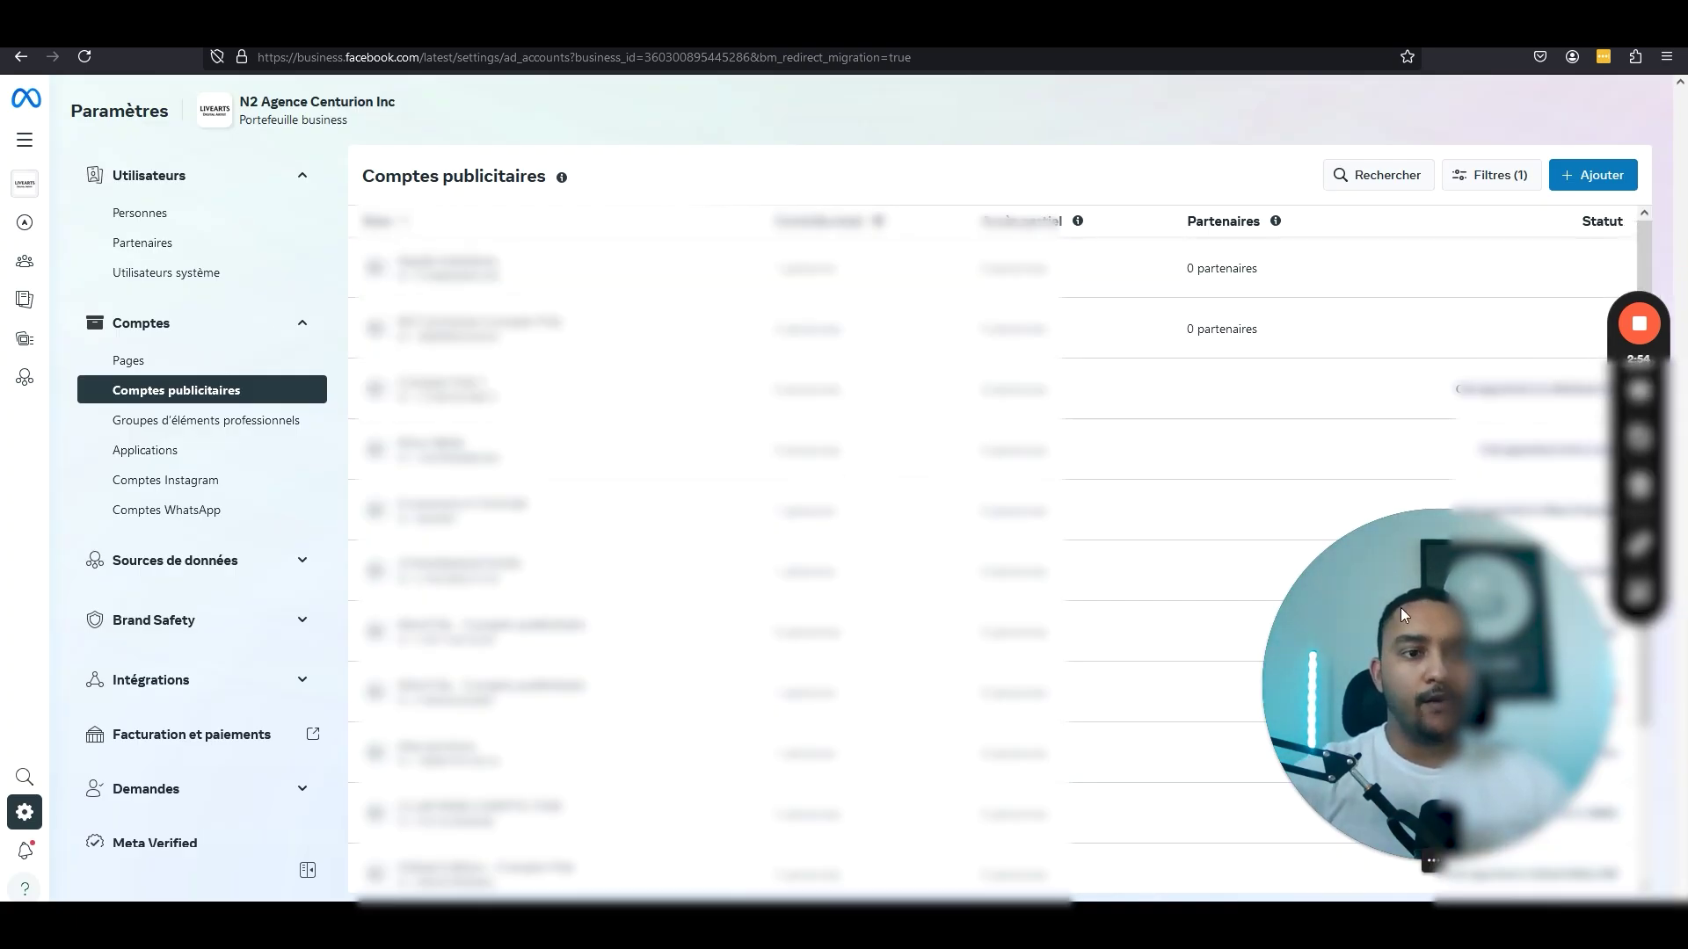
pyautogui.moveTo(1401, 608); pyautogui.dragTo(1251, 497)
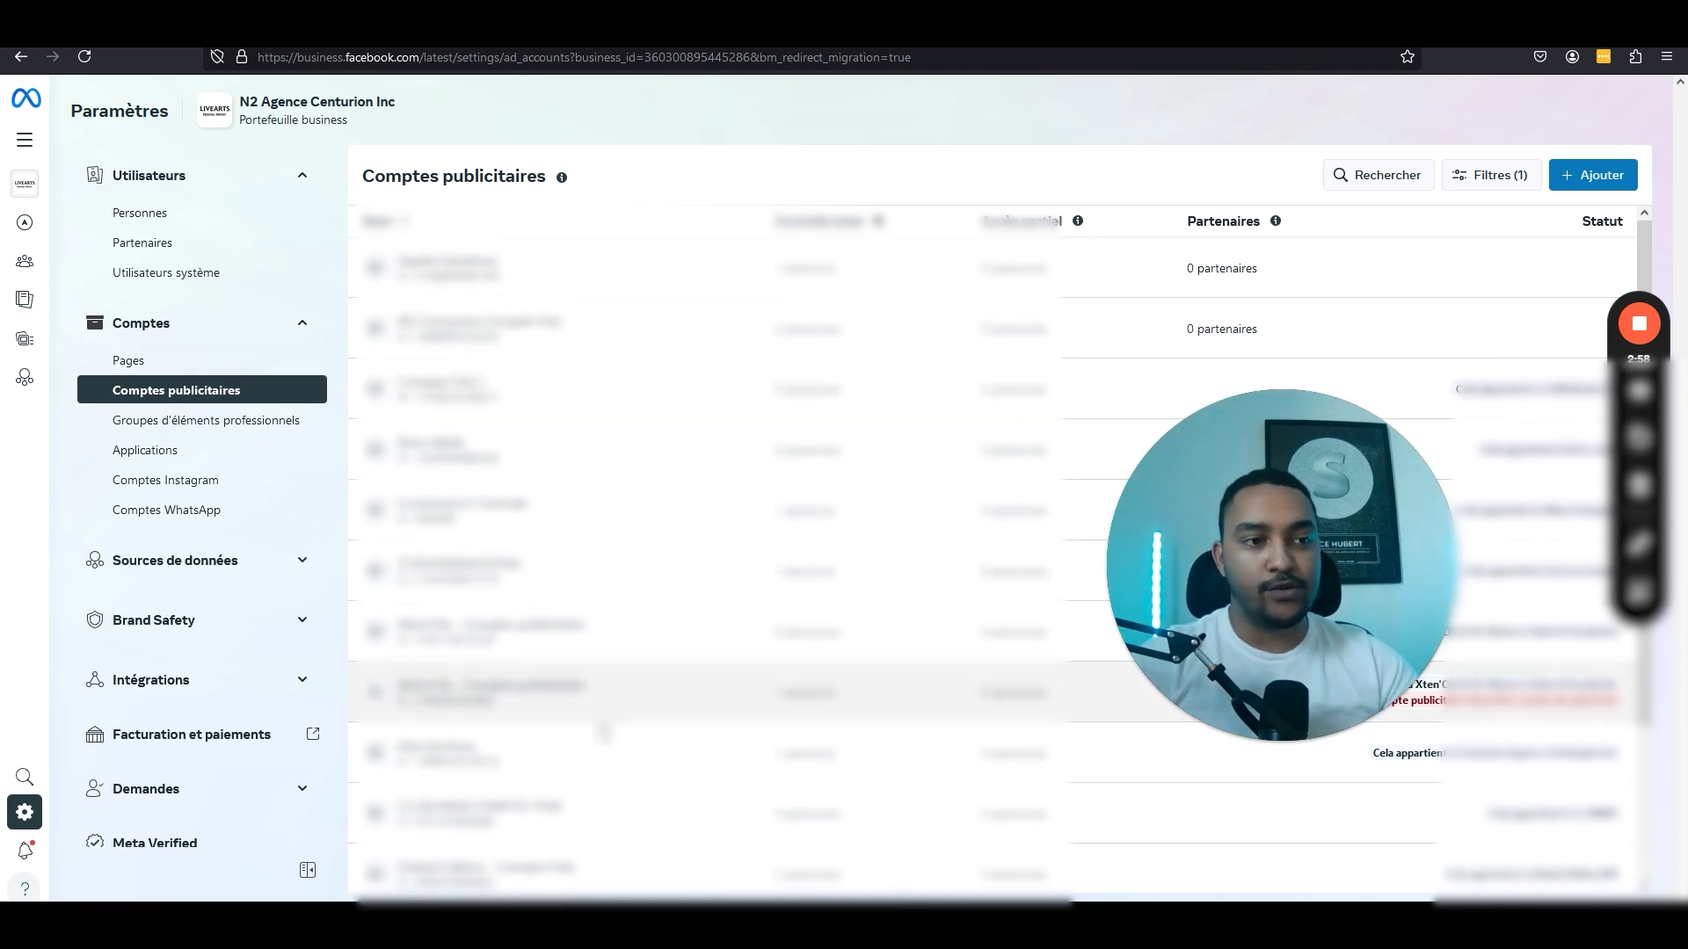
# View the portfolio's Facebook Pages, examine the options for adding a Page, and dismiss them
pyautogui.click(204, 362)
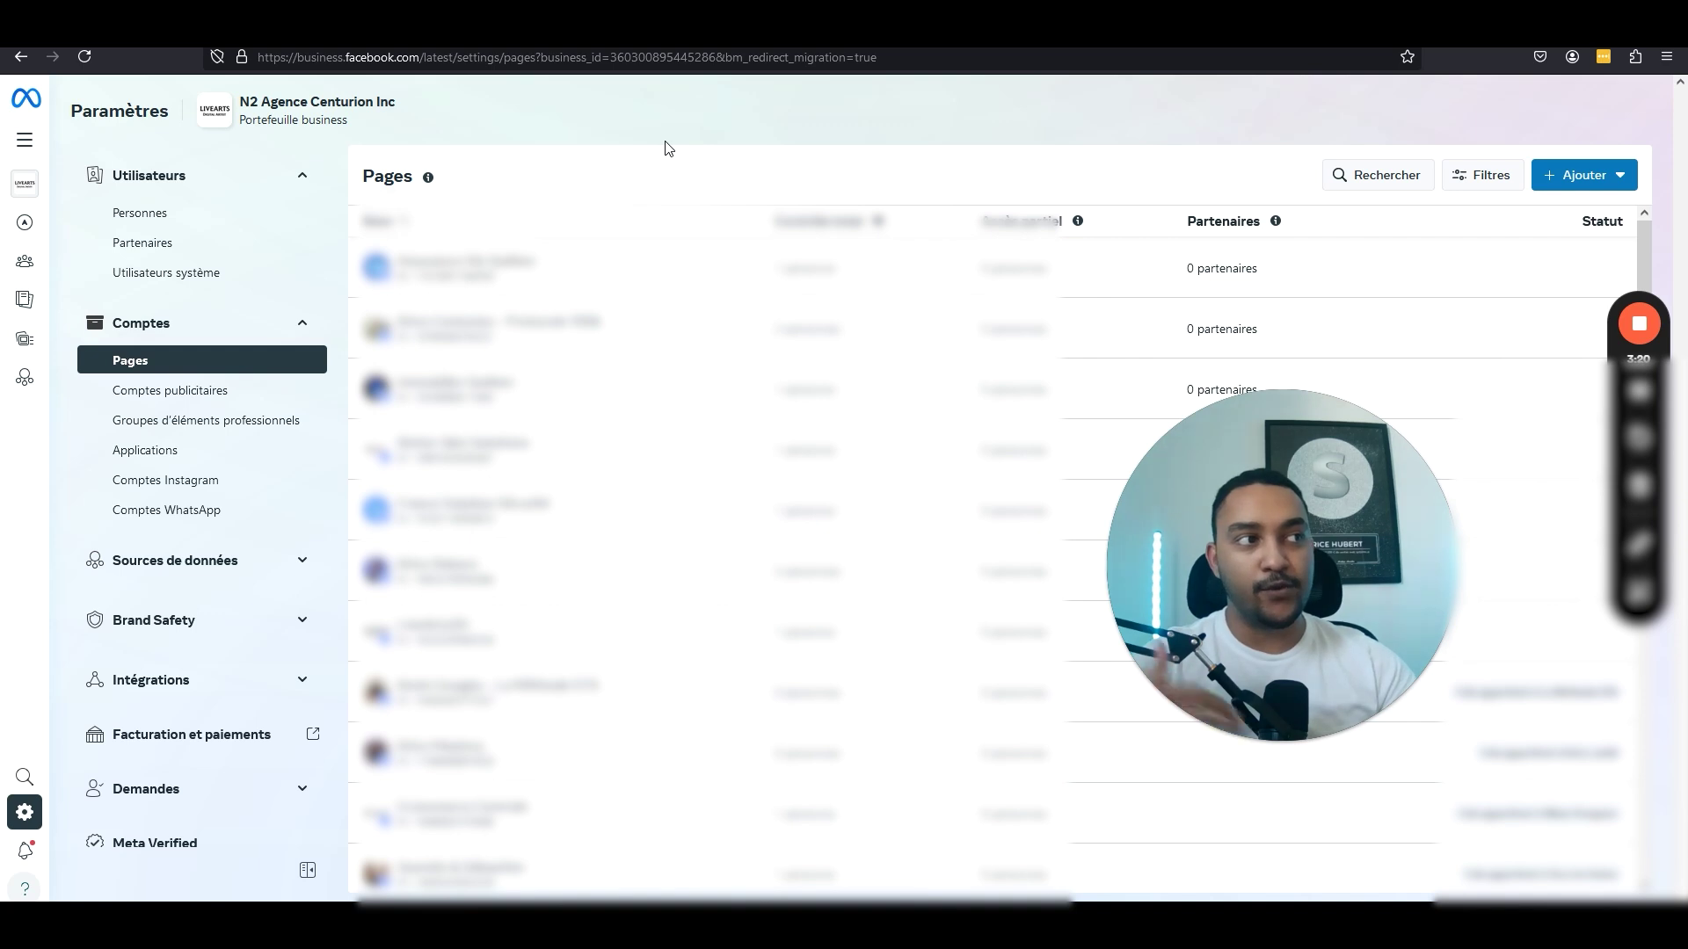
pyautogui.click(1585, 175)
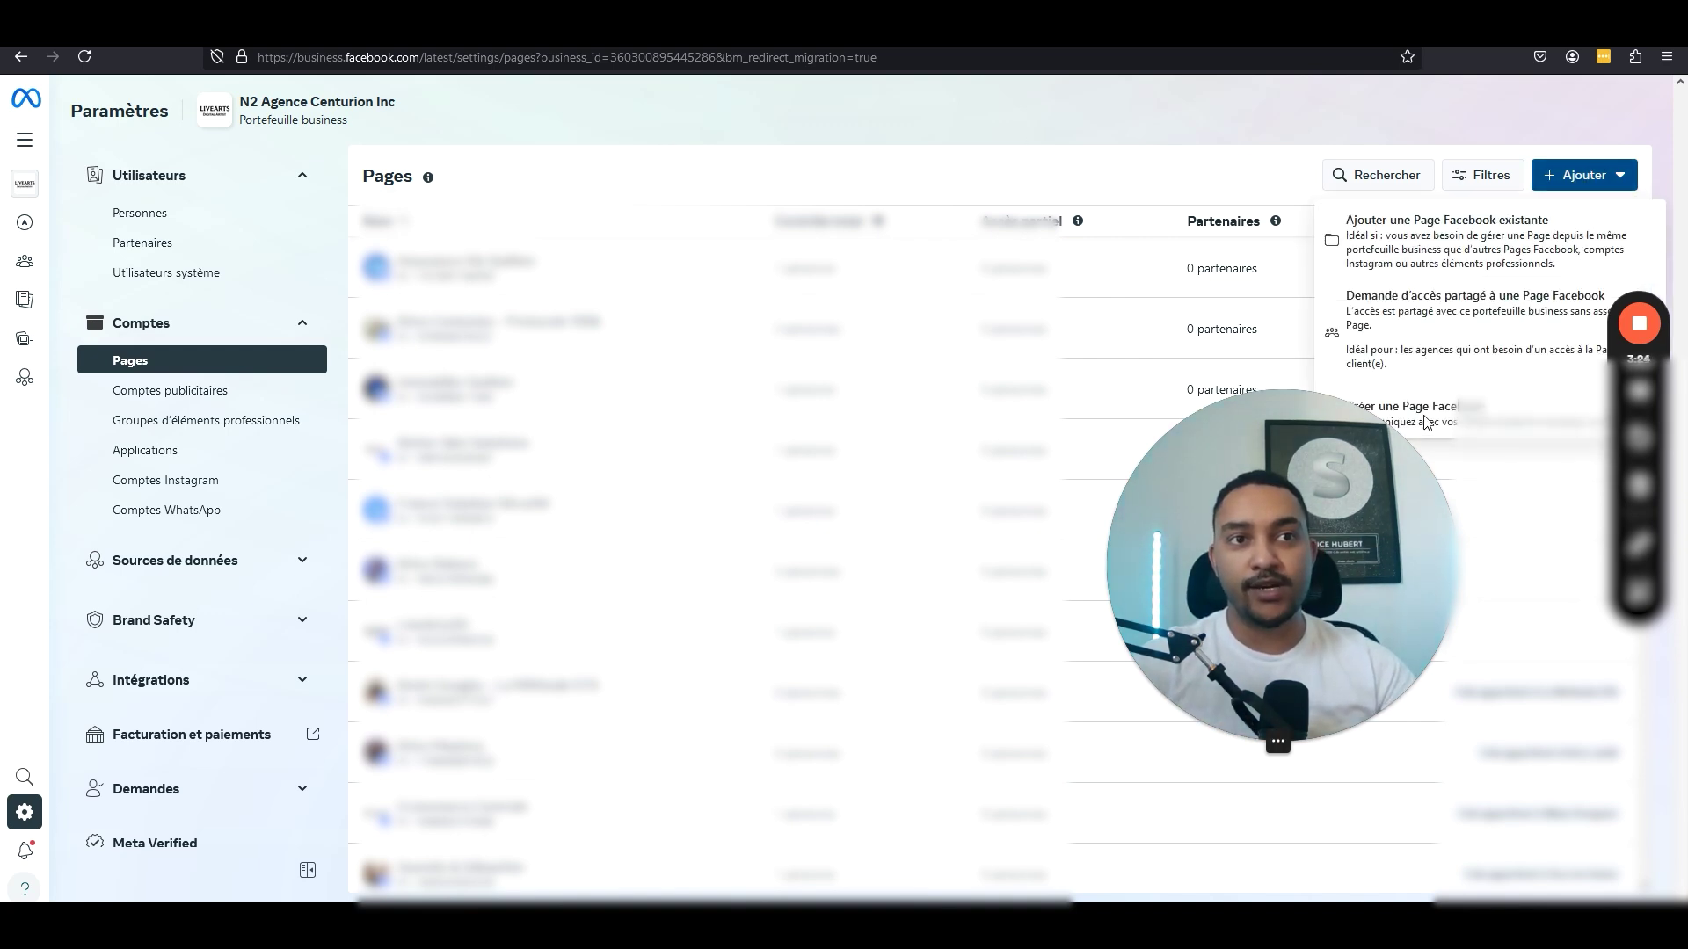
pyautogui.moveTo(1371, 457); pyautogui.dragTo(1382, 541)
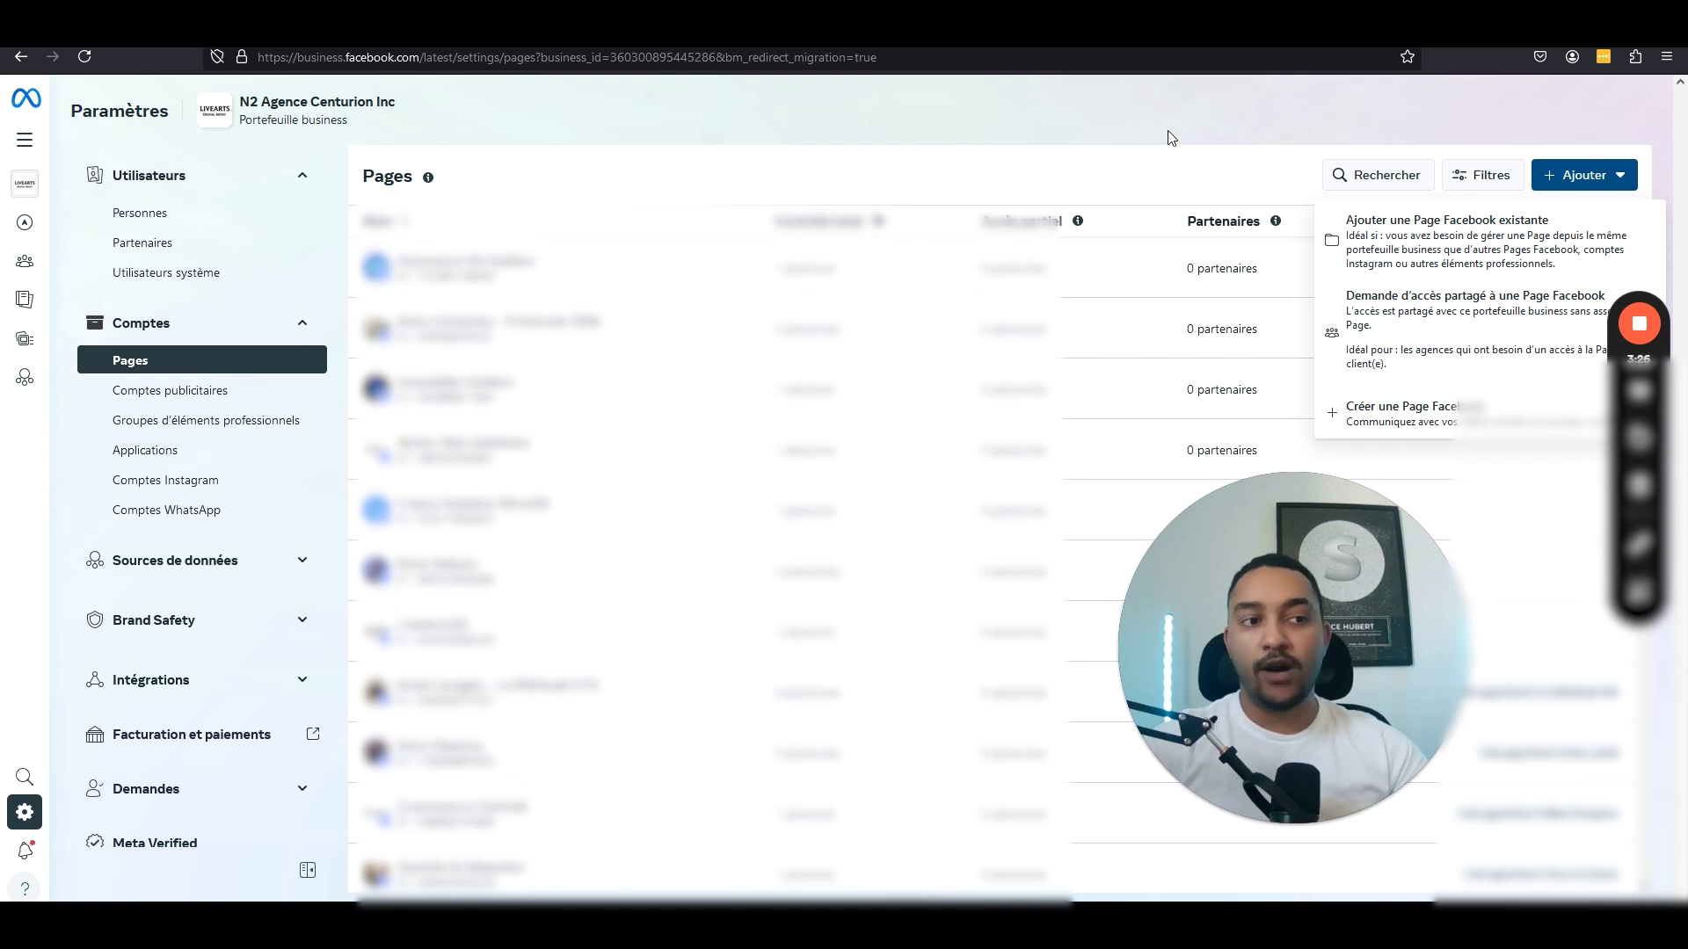
pyautogui.click(1167, 138)
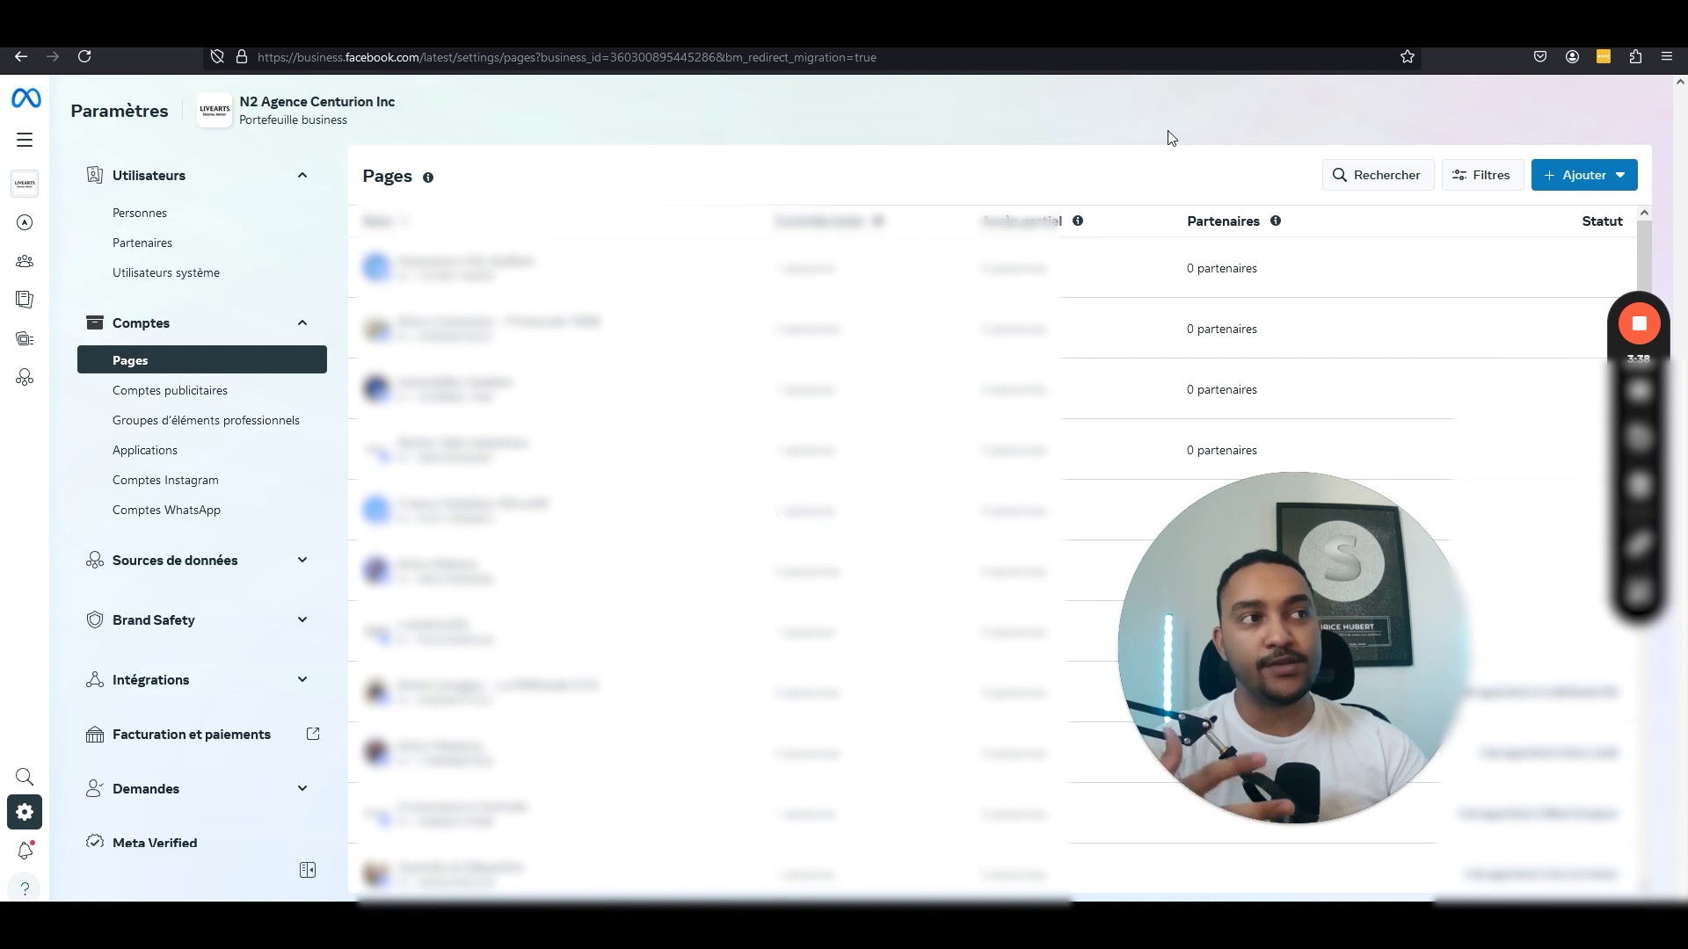
# View the Instagram accounts and the WhatsApp accounts linked to the portfolio
pyautogui.click(179, 480)
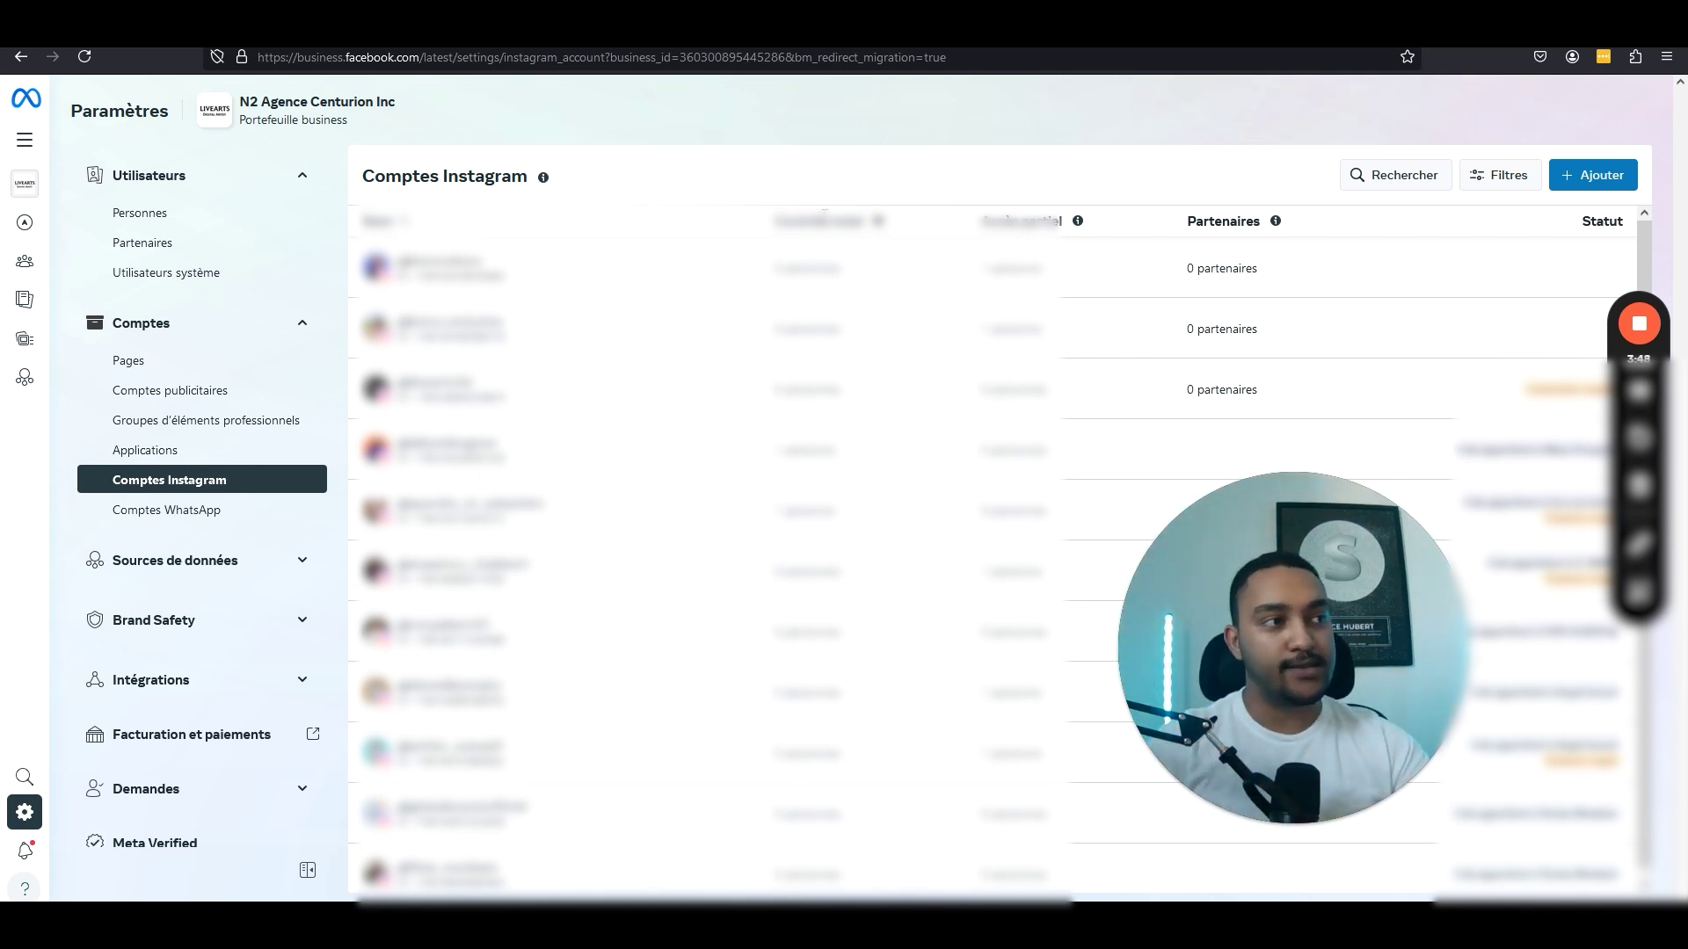
pyautogui.click(196, 517)
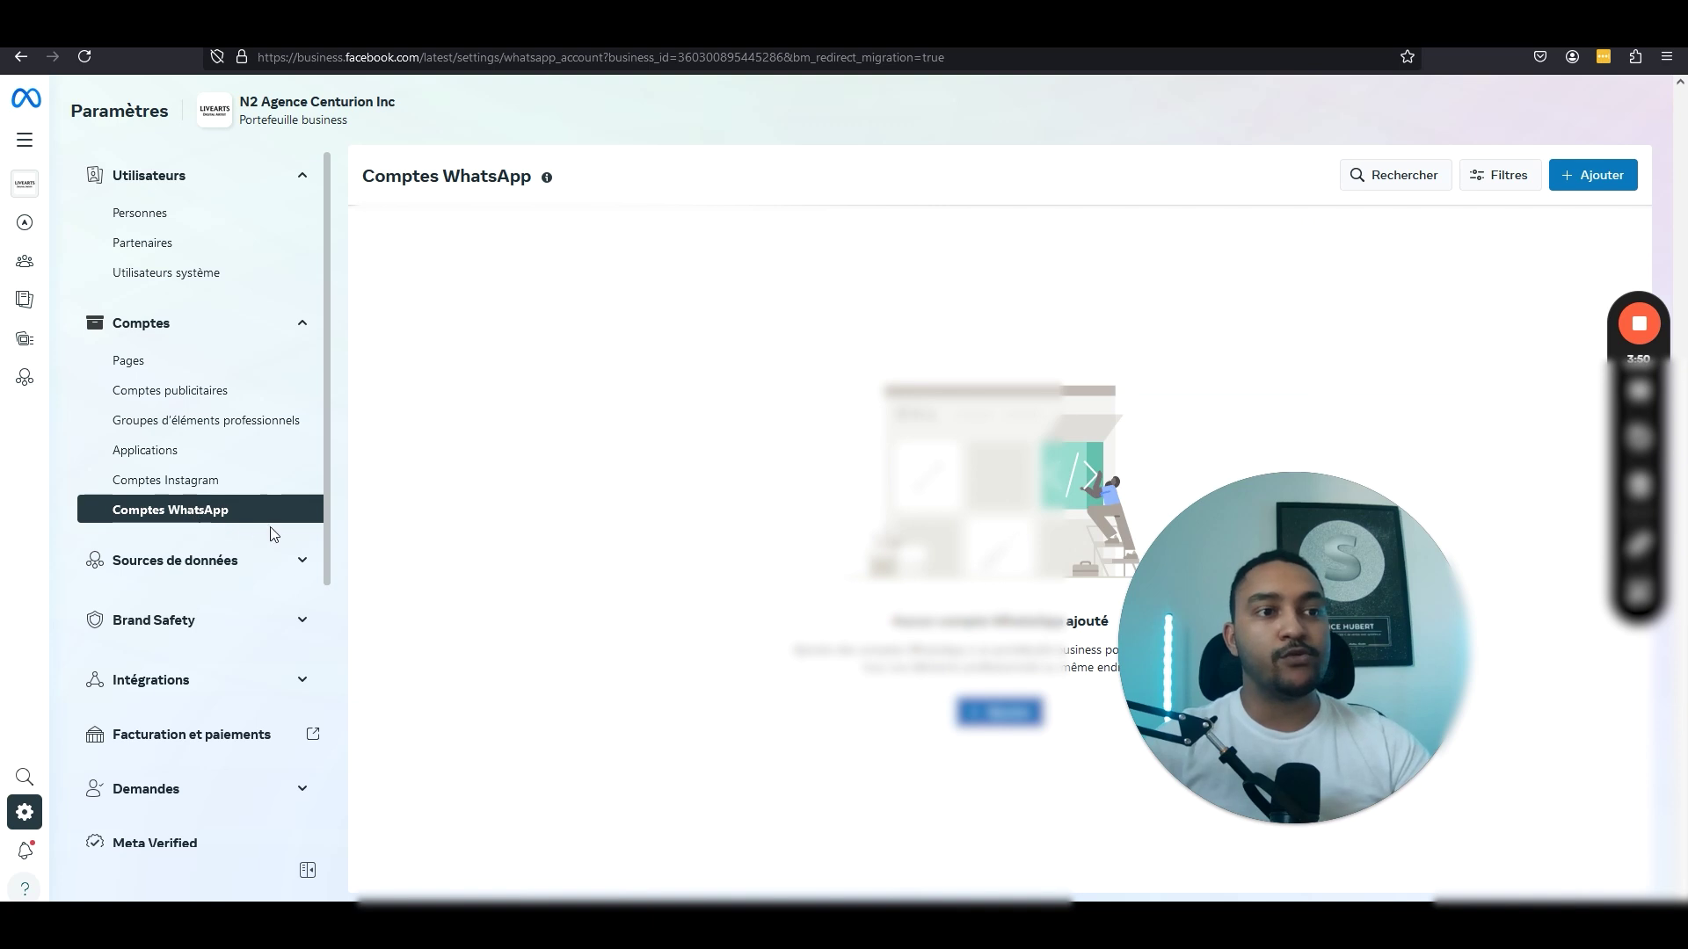
# Expand the Sources de données section and view its Pixels page and its Ensembles de données page
pyautogui.click(227, 556)
pyautogui.scroll(-2, 227, 555)
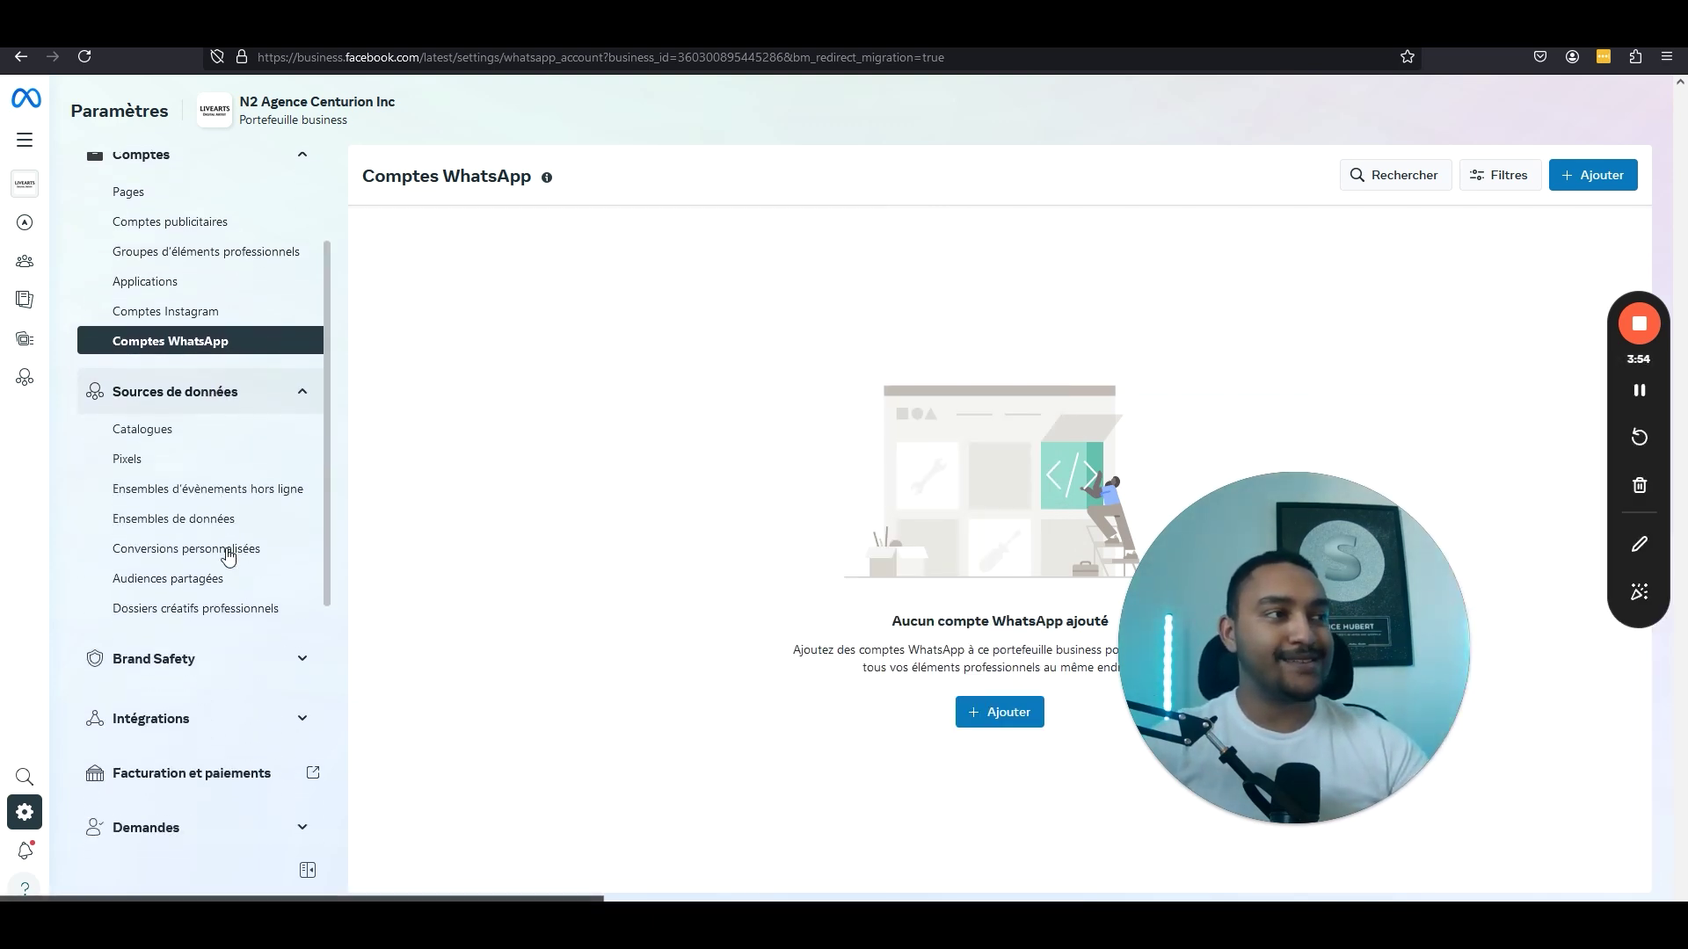
pyautogui.click(139, 458)
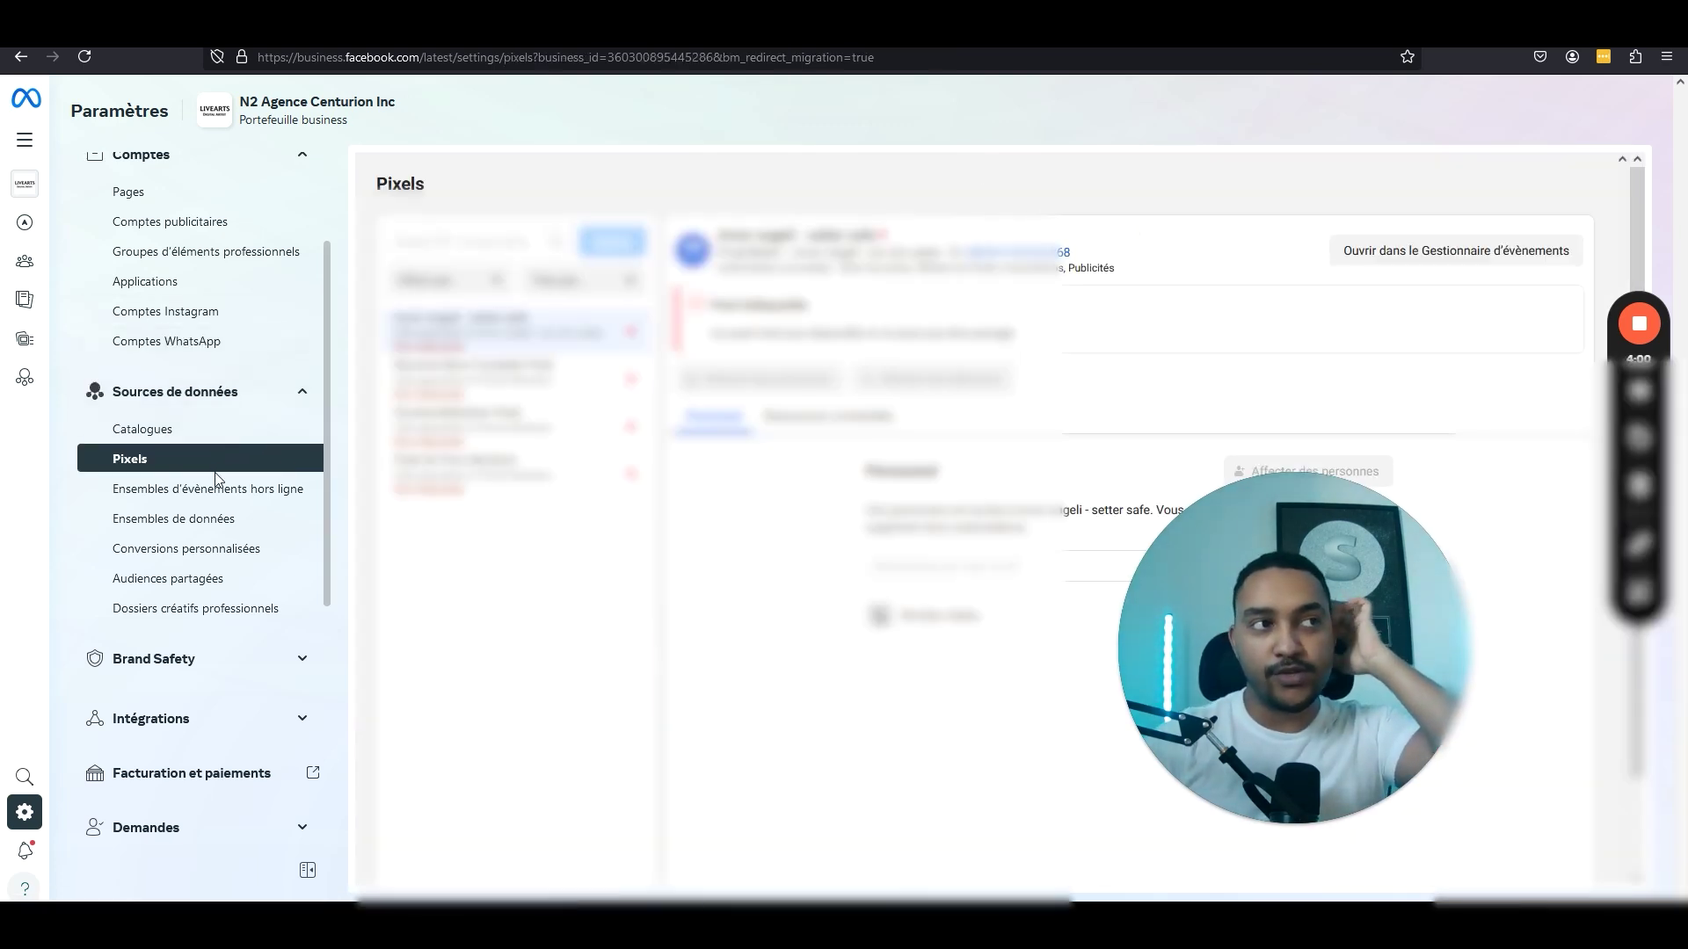
pyautogui.click(172, 526)
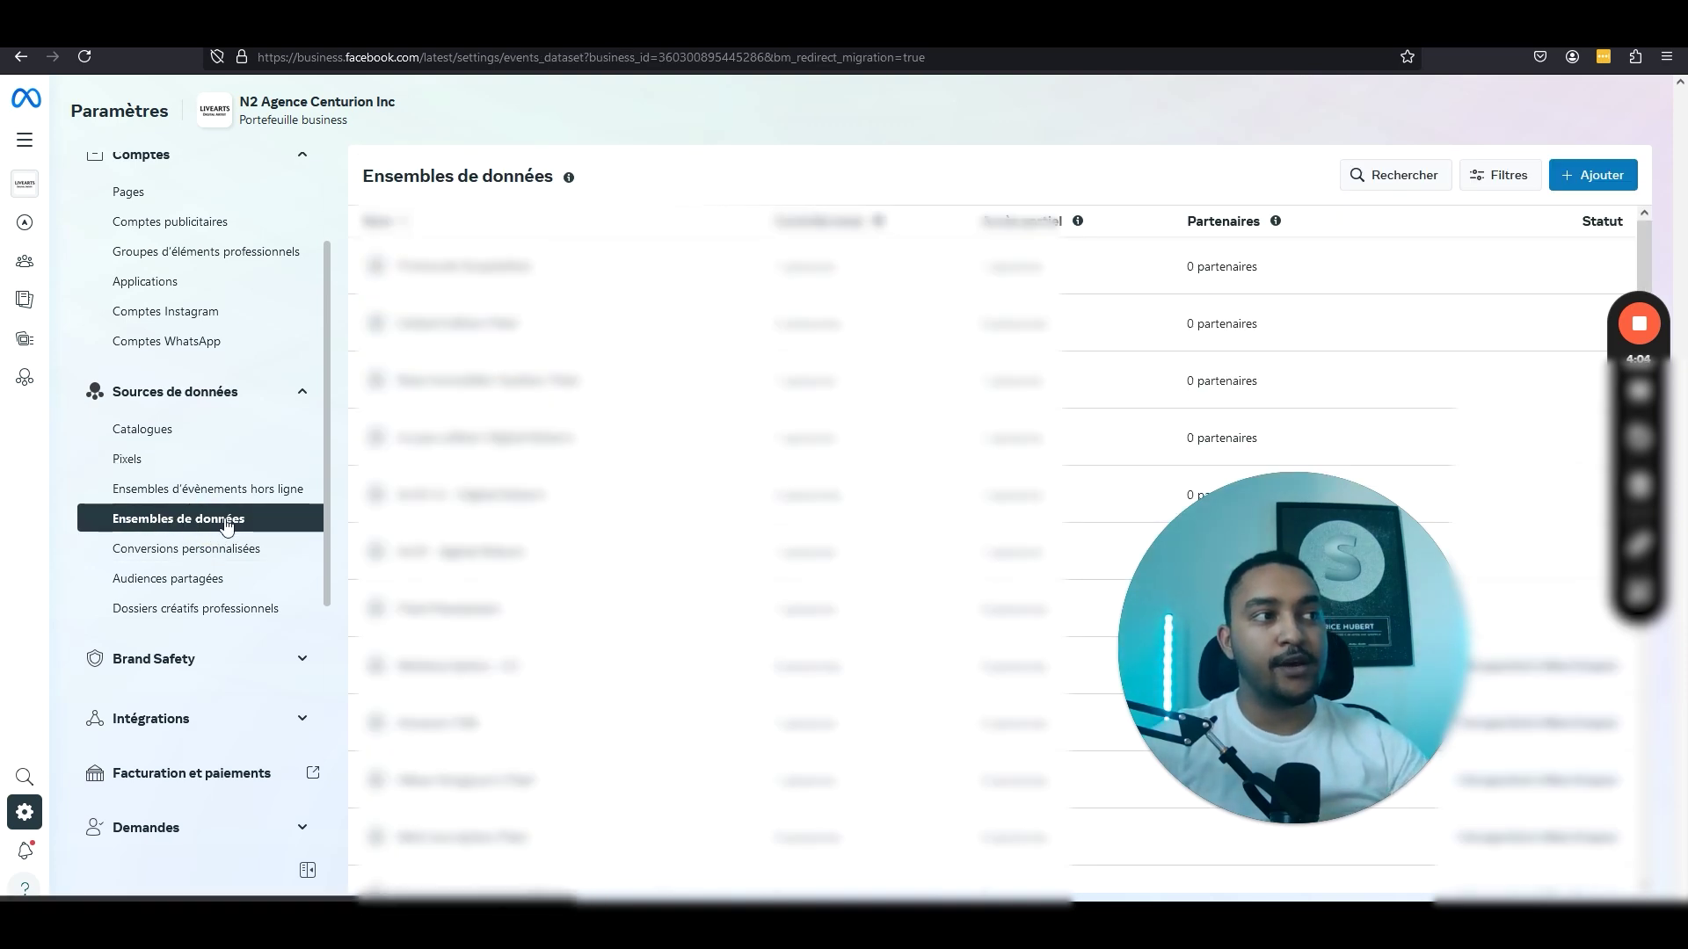
# Check how to add a dataset, browse the datasets list, and inspect the Global Edition Pixel dataset's details before closing them
pyautogui.click(1586, 175)
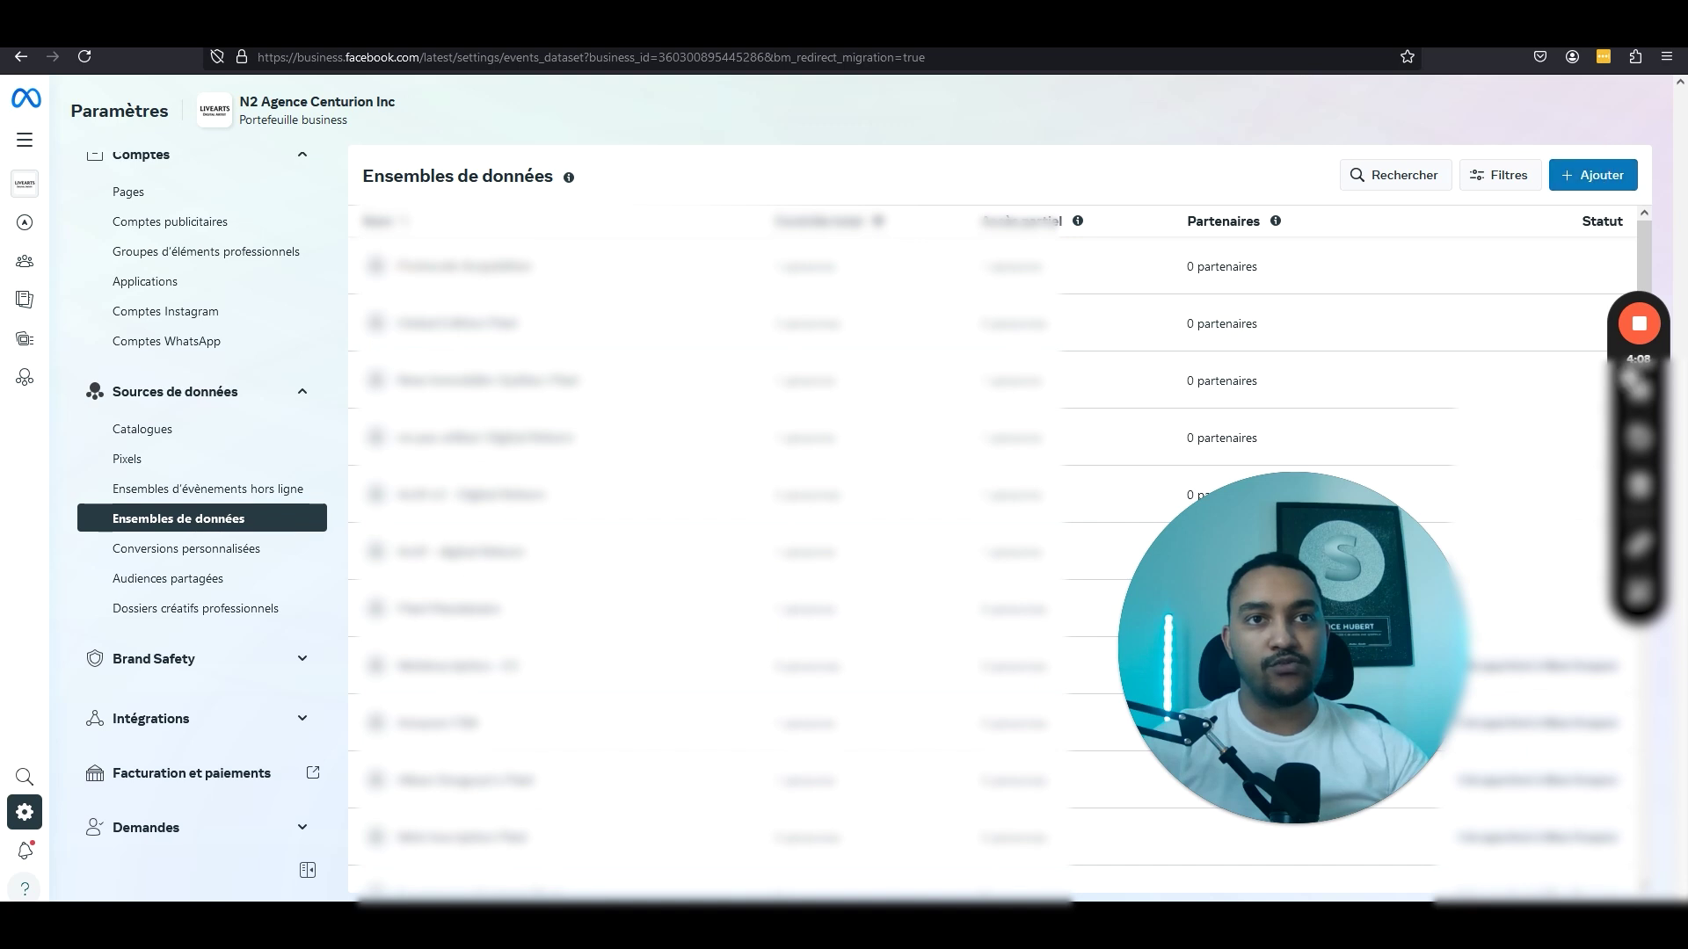
pyautogui.click(1587, 175)
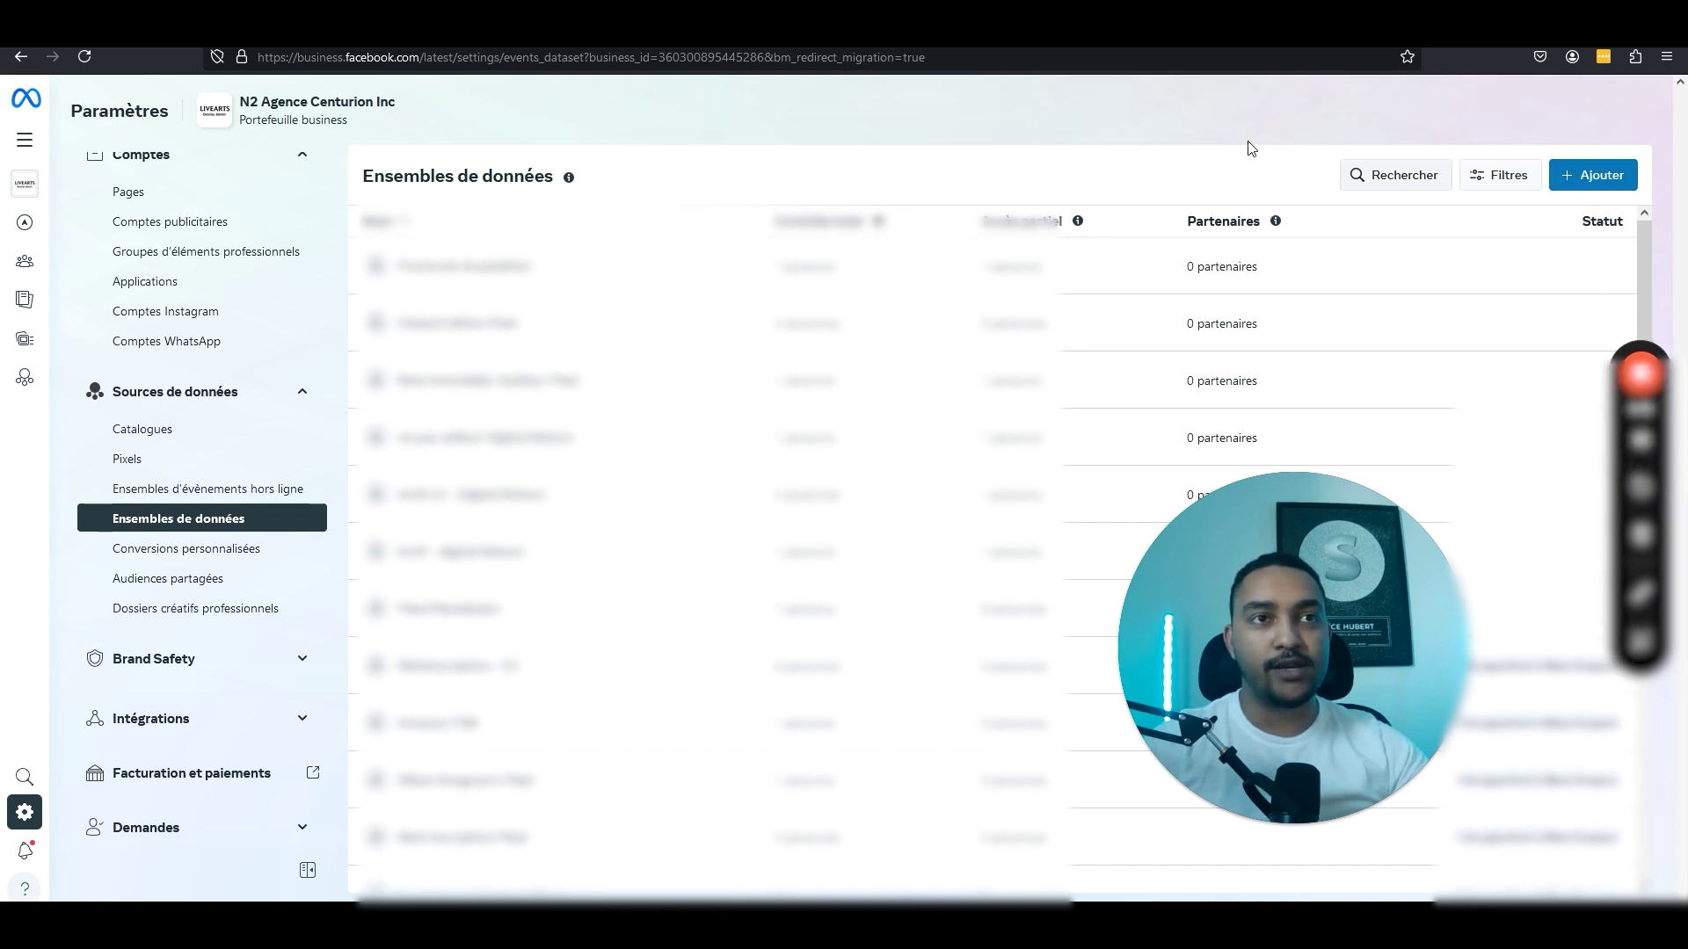
pyautogui.scroll(-5, 842, 412)
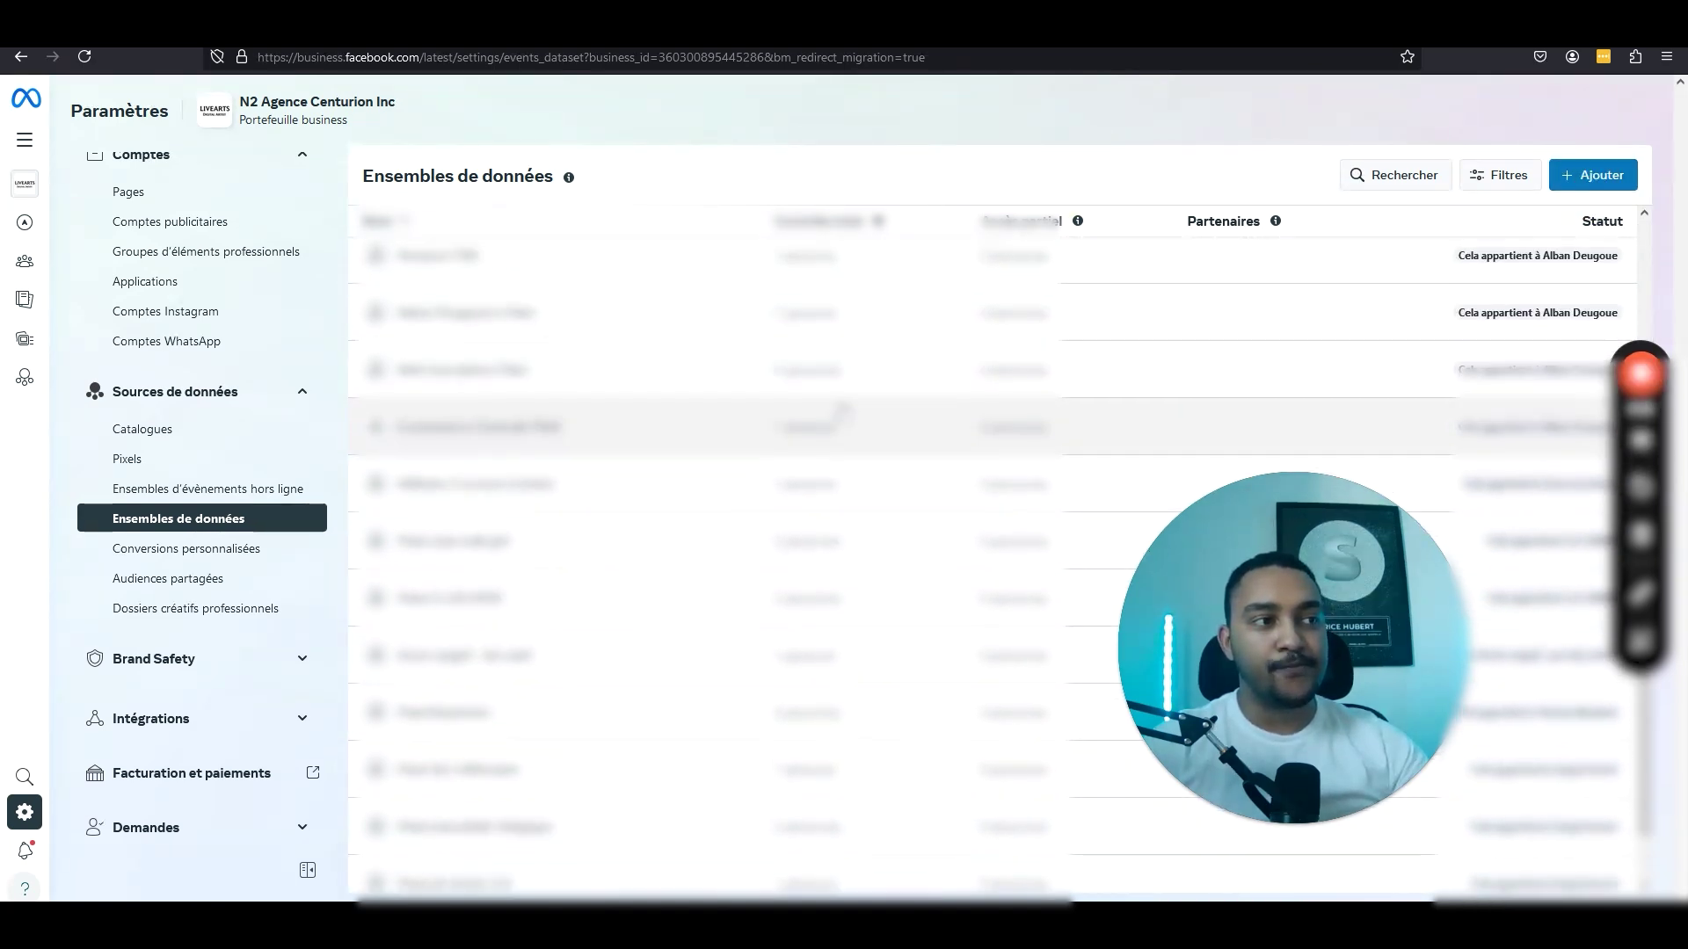
pyautogui.scroll(5, 842, 412)
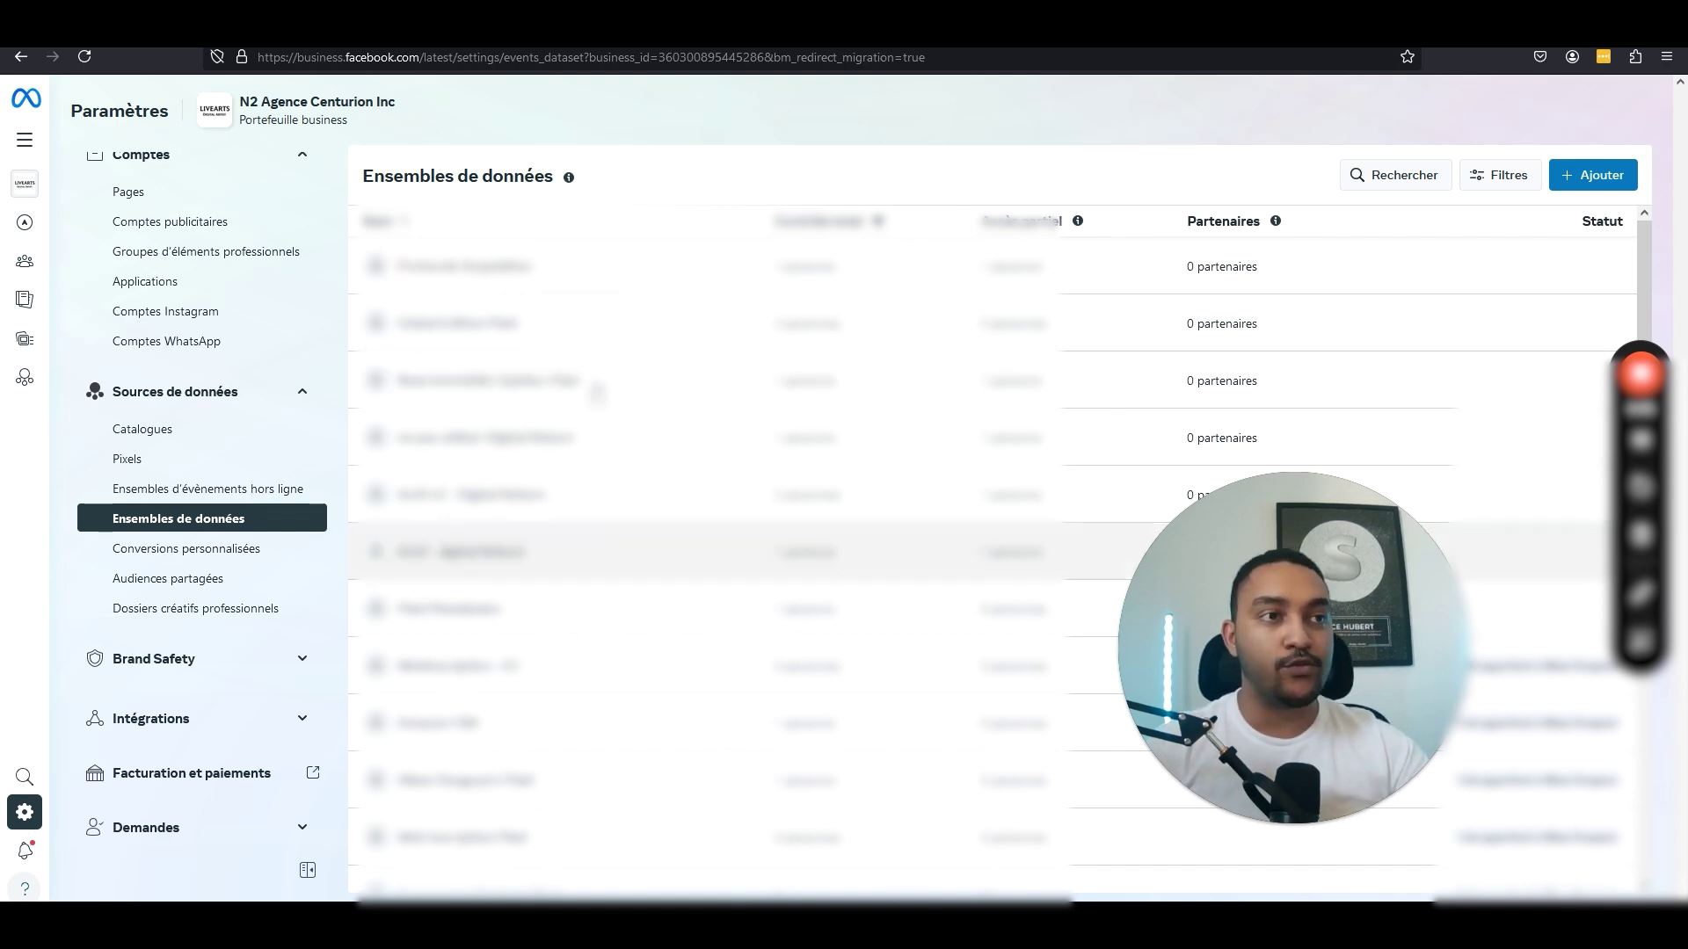
pyautogui.click(528, 321)
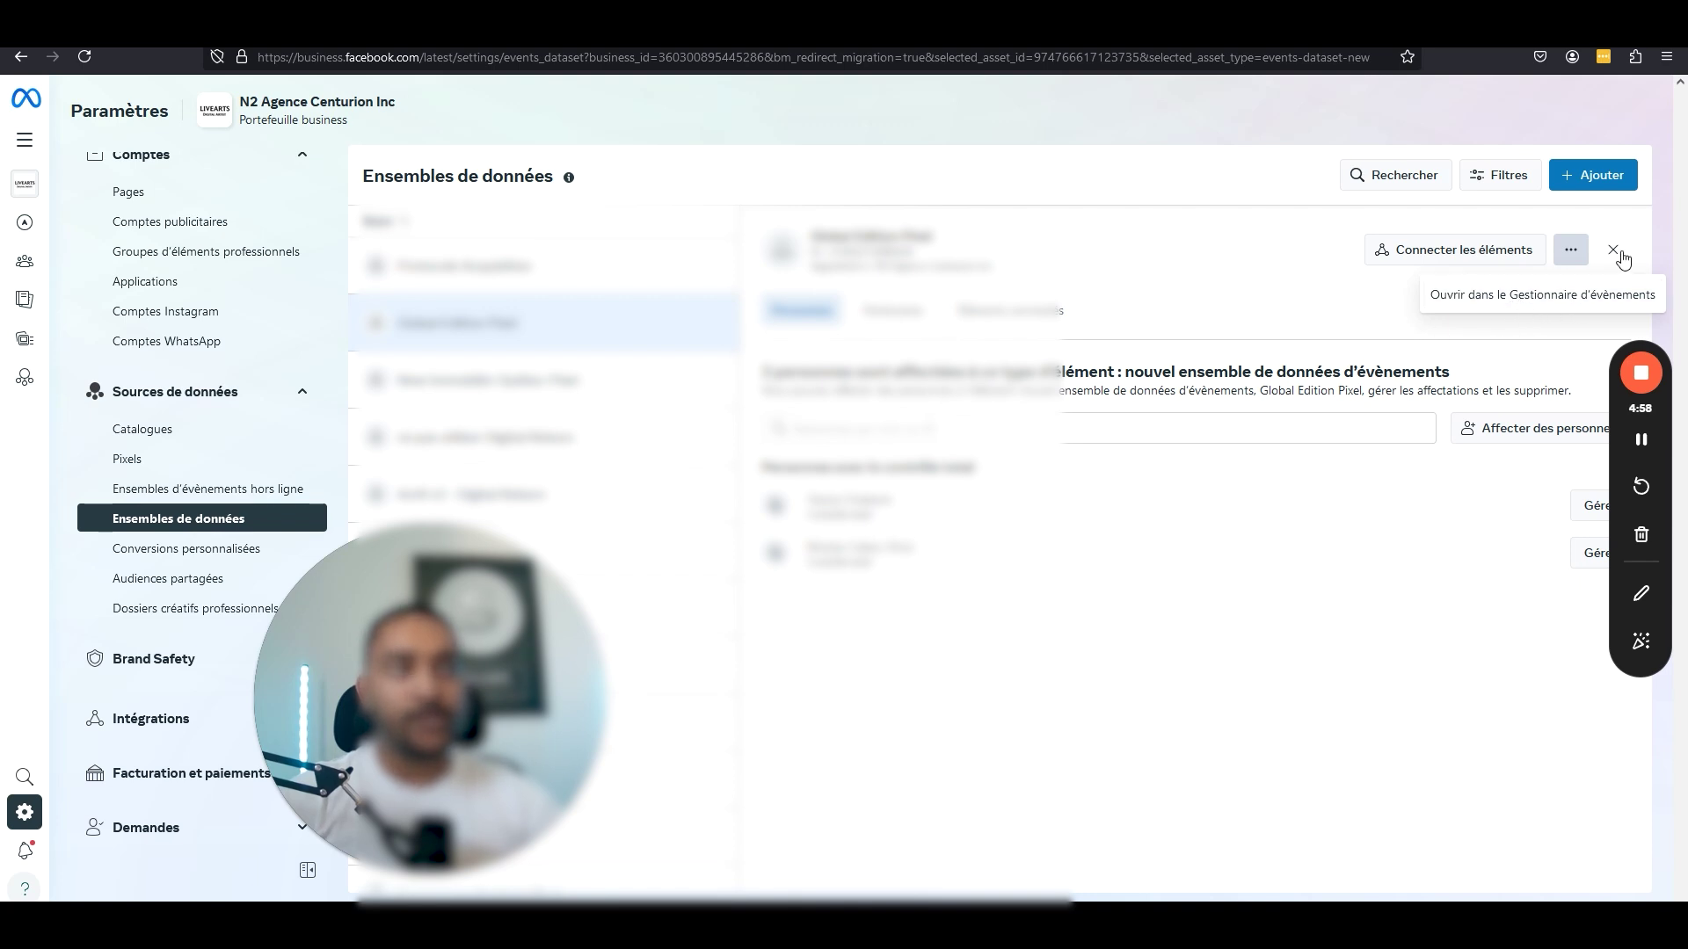
pyautogui.click(1614, 251)
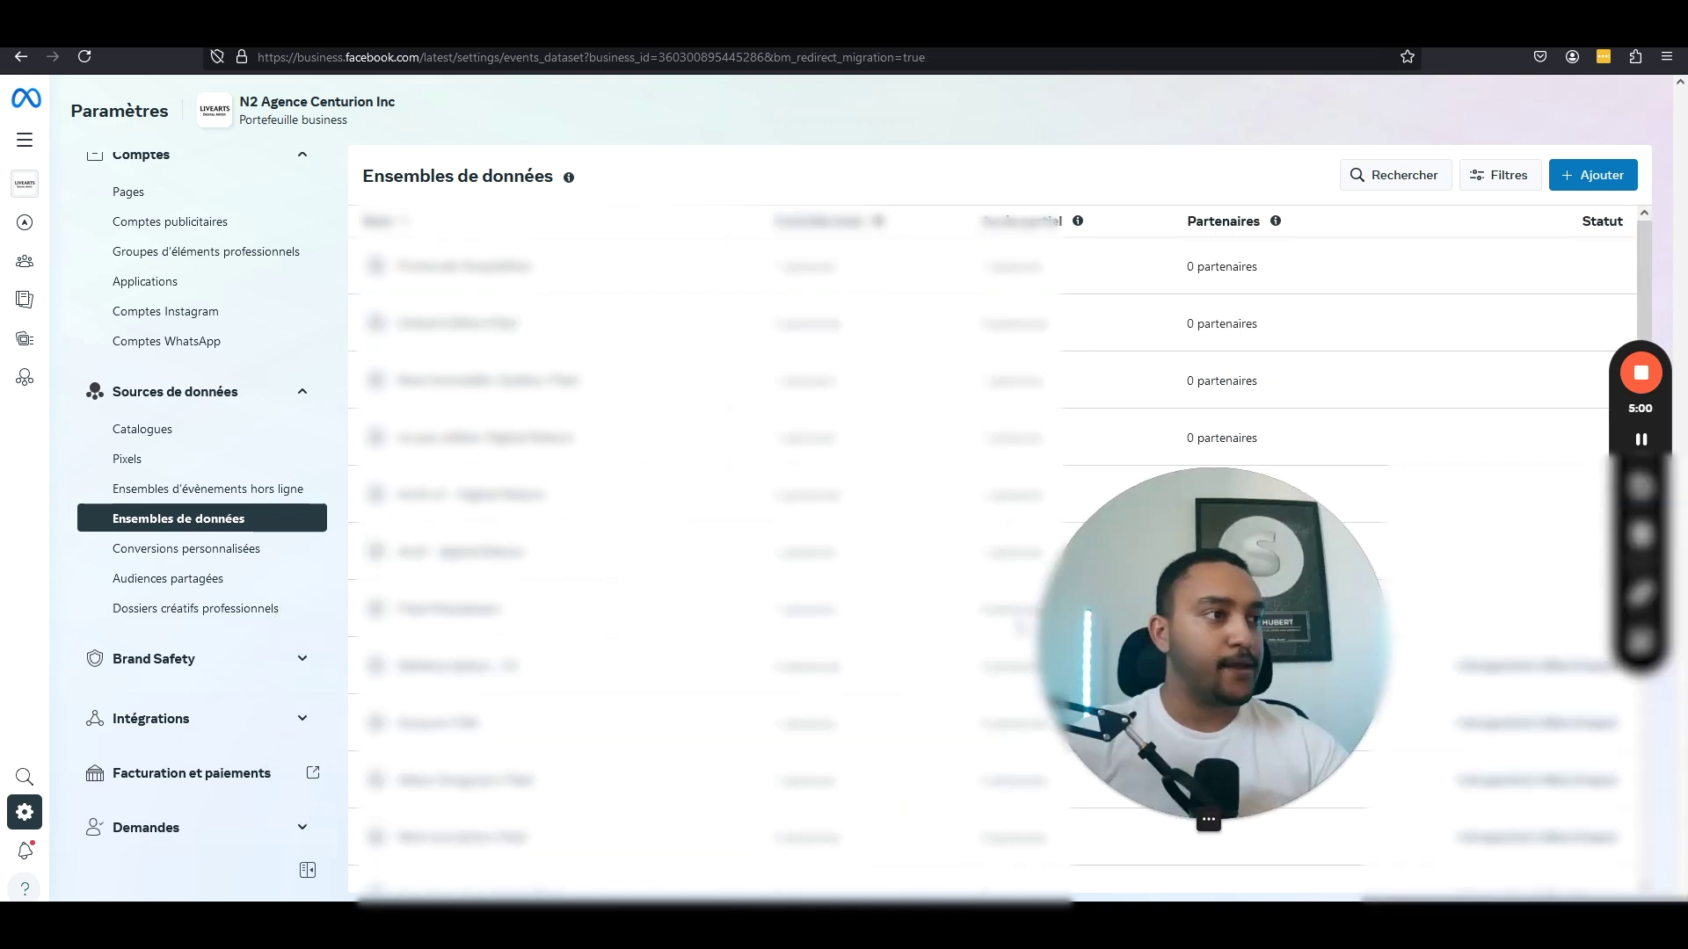
# Collapse the Sources de données section and look at the entries inside Brand Safety
pyautogui.scroll(-2, 145, 498)
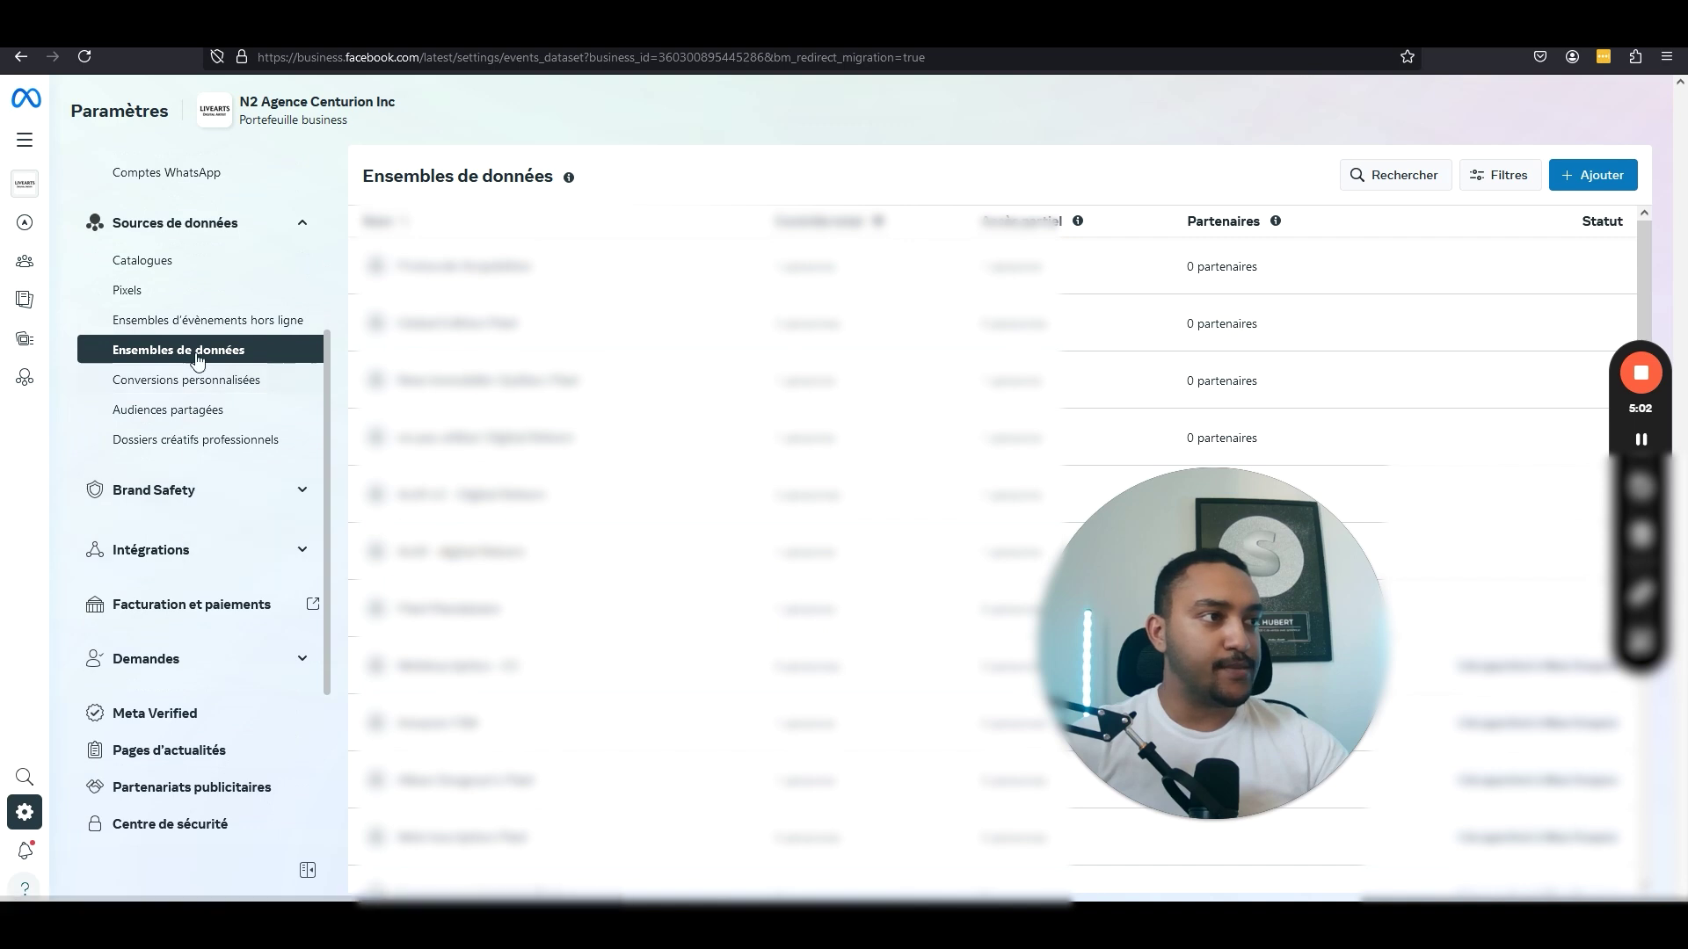
pyautogui.click(160, 227)
pyautogui.click(189, 285)
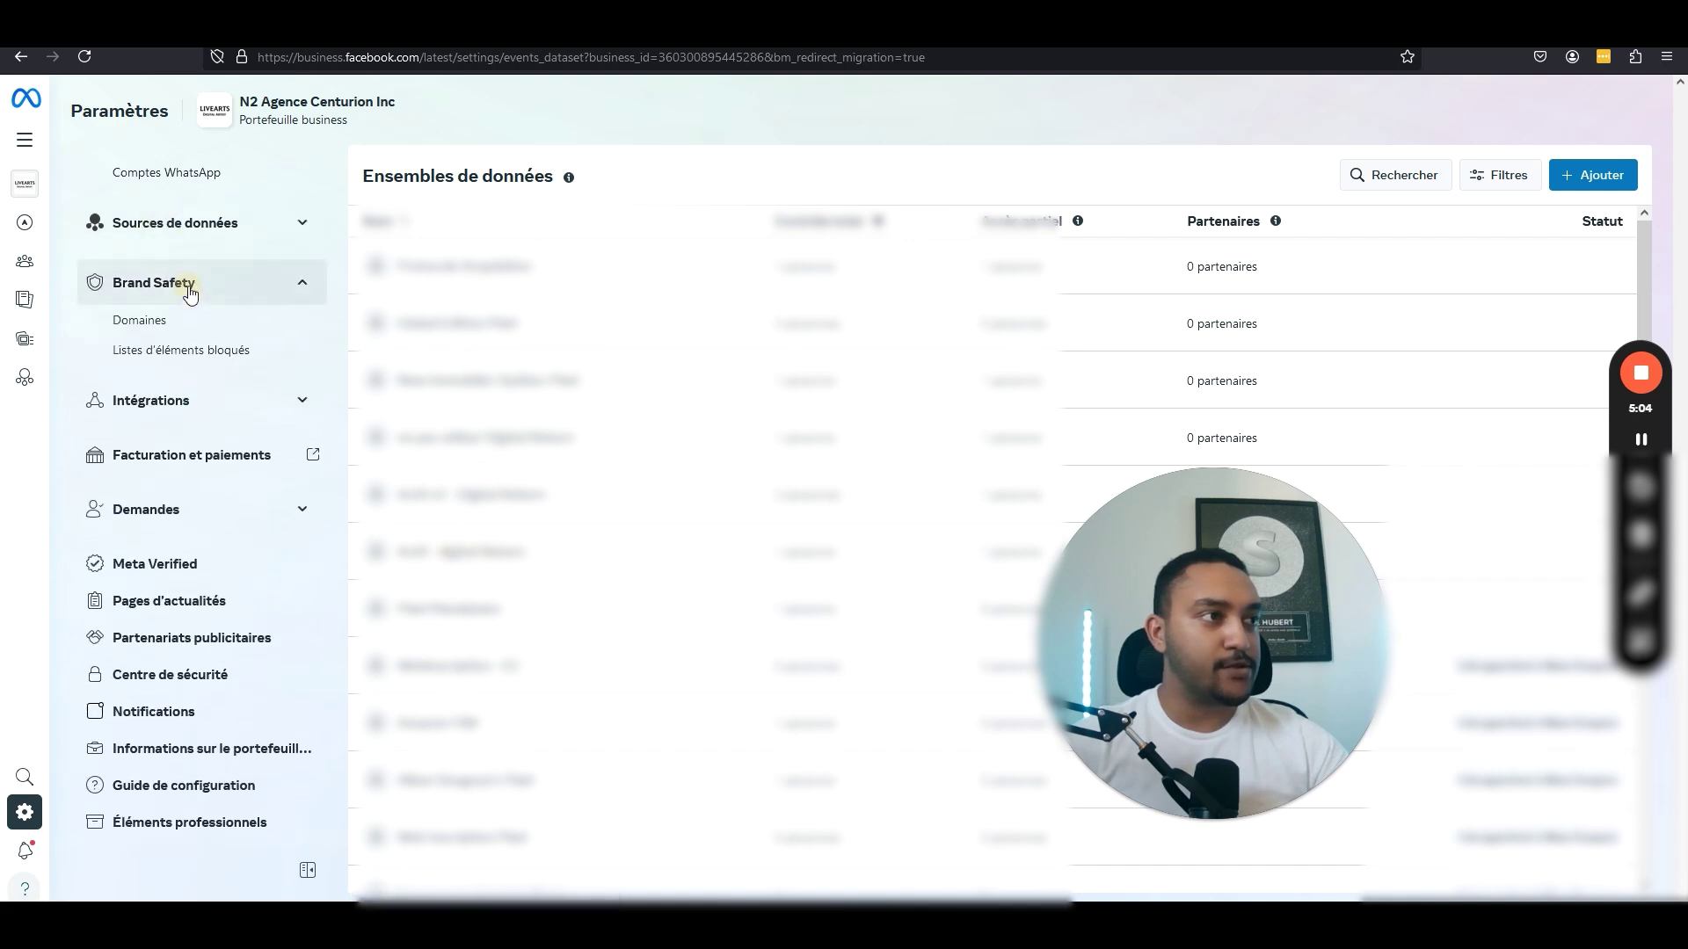
pyautogui.click(189, 288)
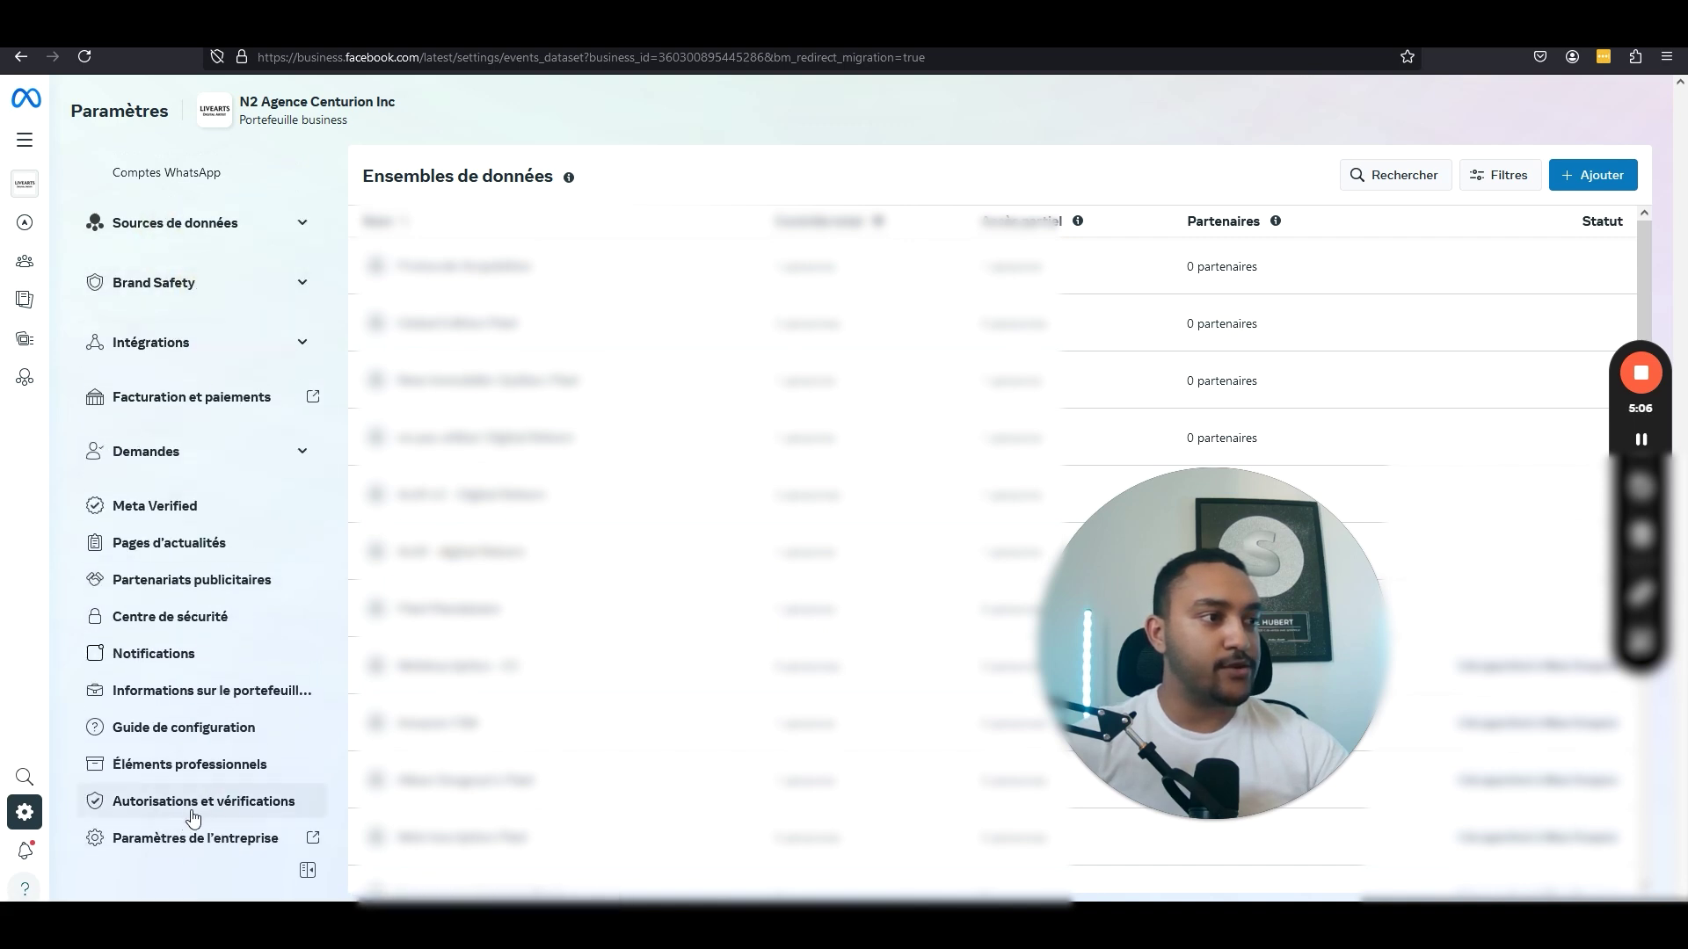
# Open the business portfolio information page and locate the Business Manager identifier under the company name
pyautogui.click(197, 693)
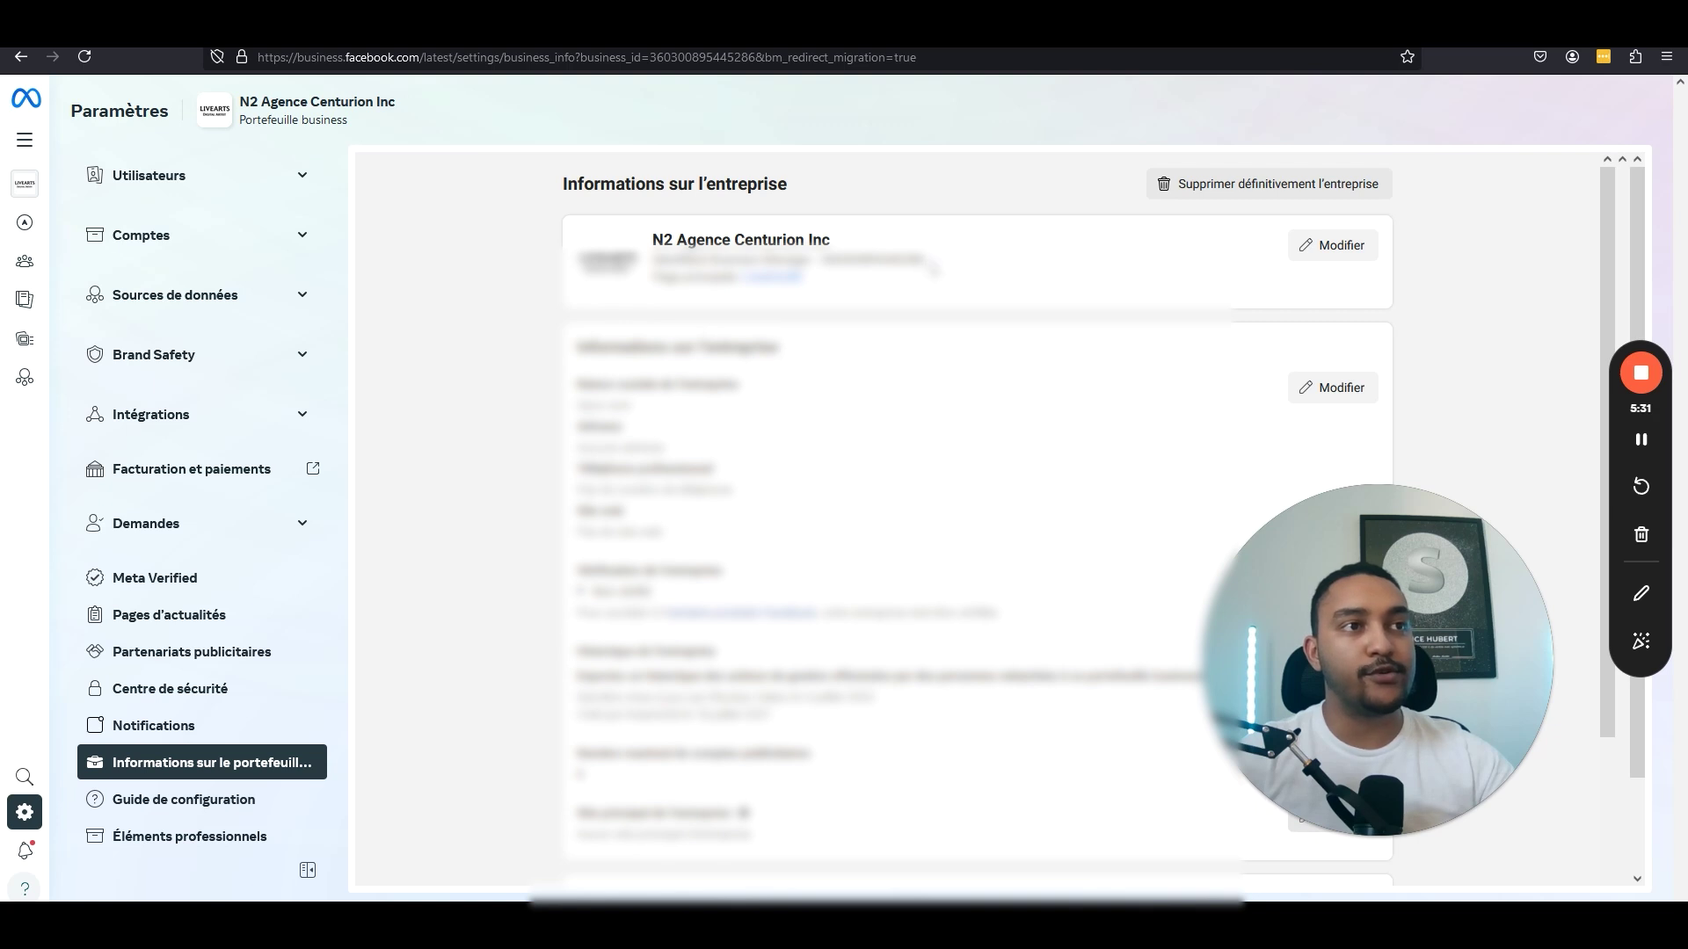
pyautogui.moveTo(930, 266); pyautogui.dragTo(824, 277)
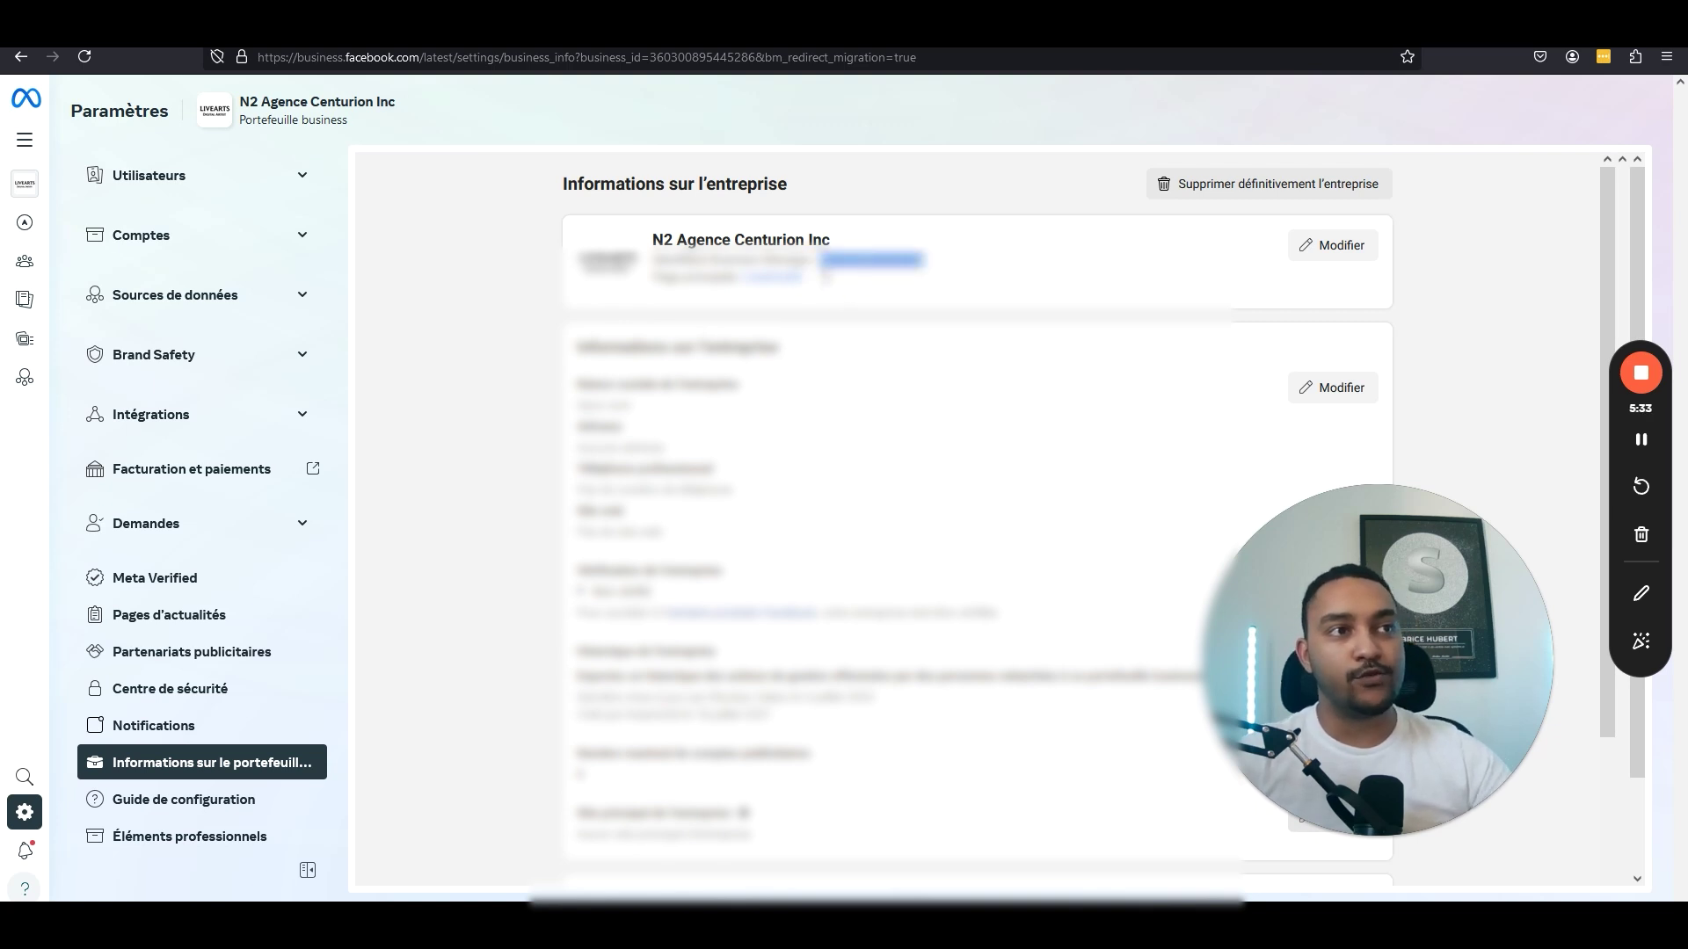
pyautogui.click(824, 276)
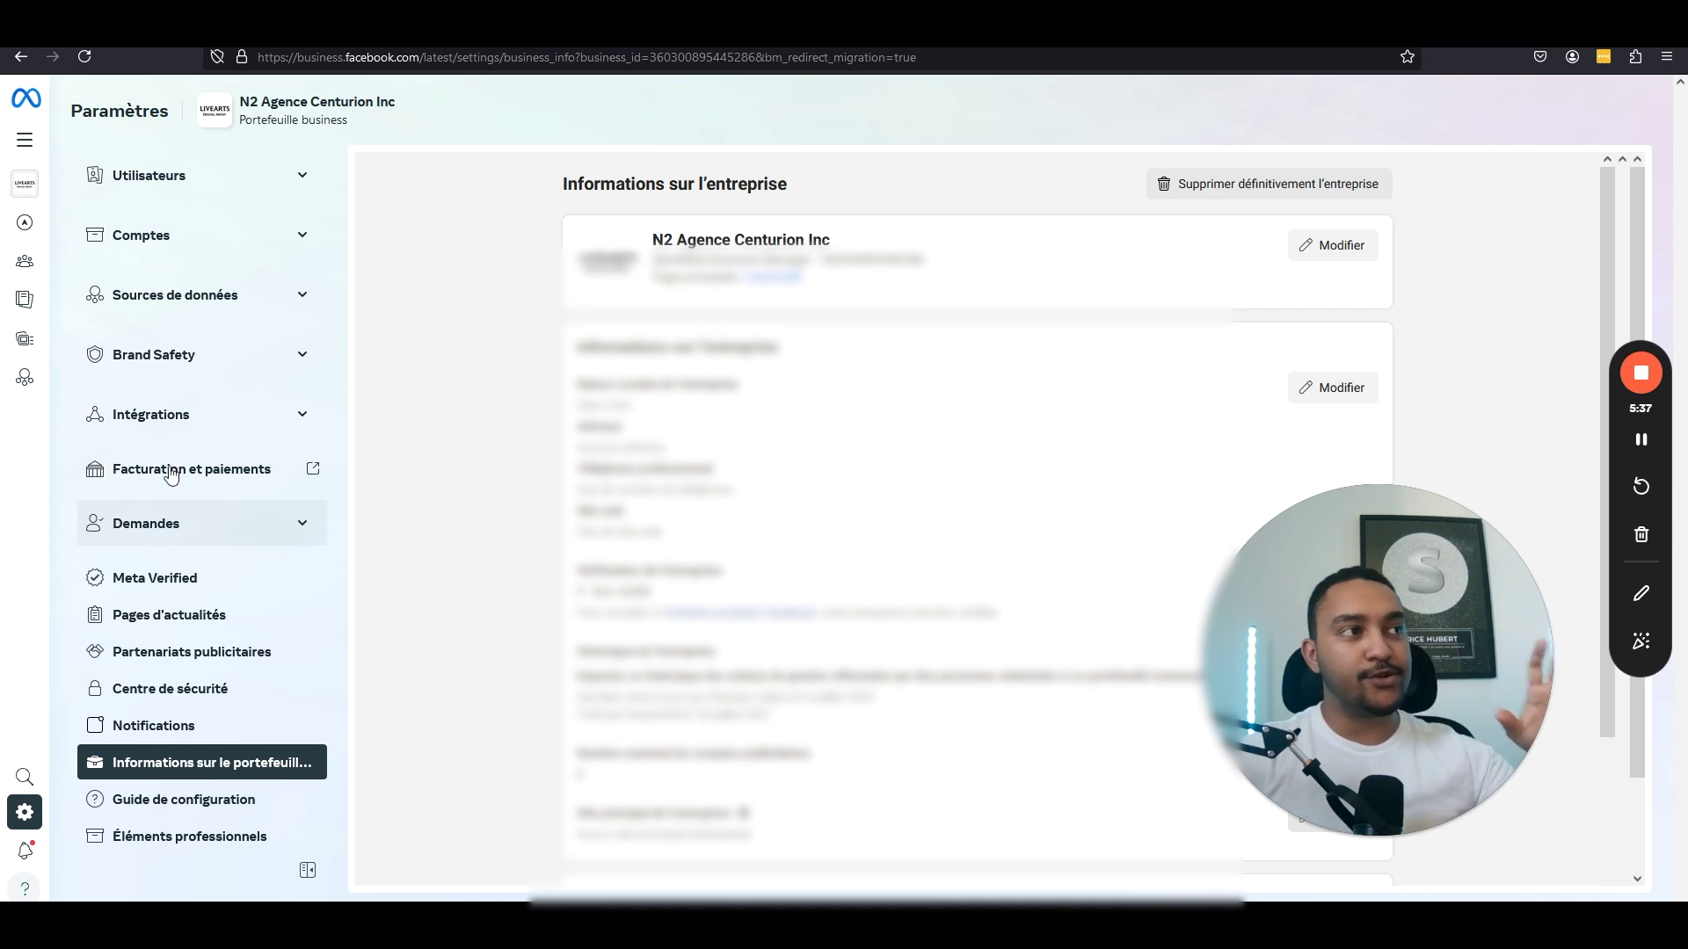
# Expand the Comptes section of the settings and open the full list of business tools
pyautogui.click(174, 237)
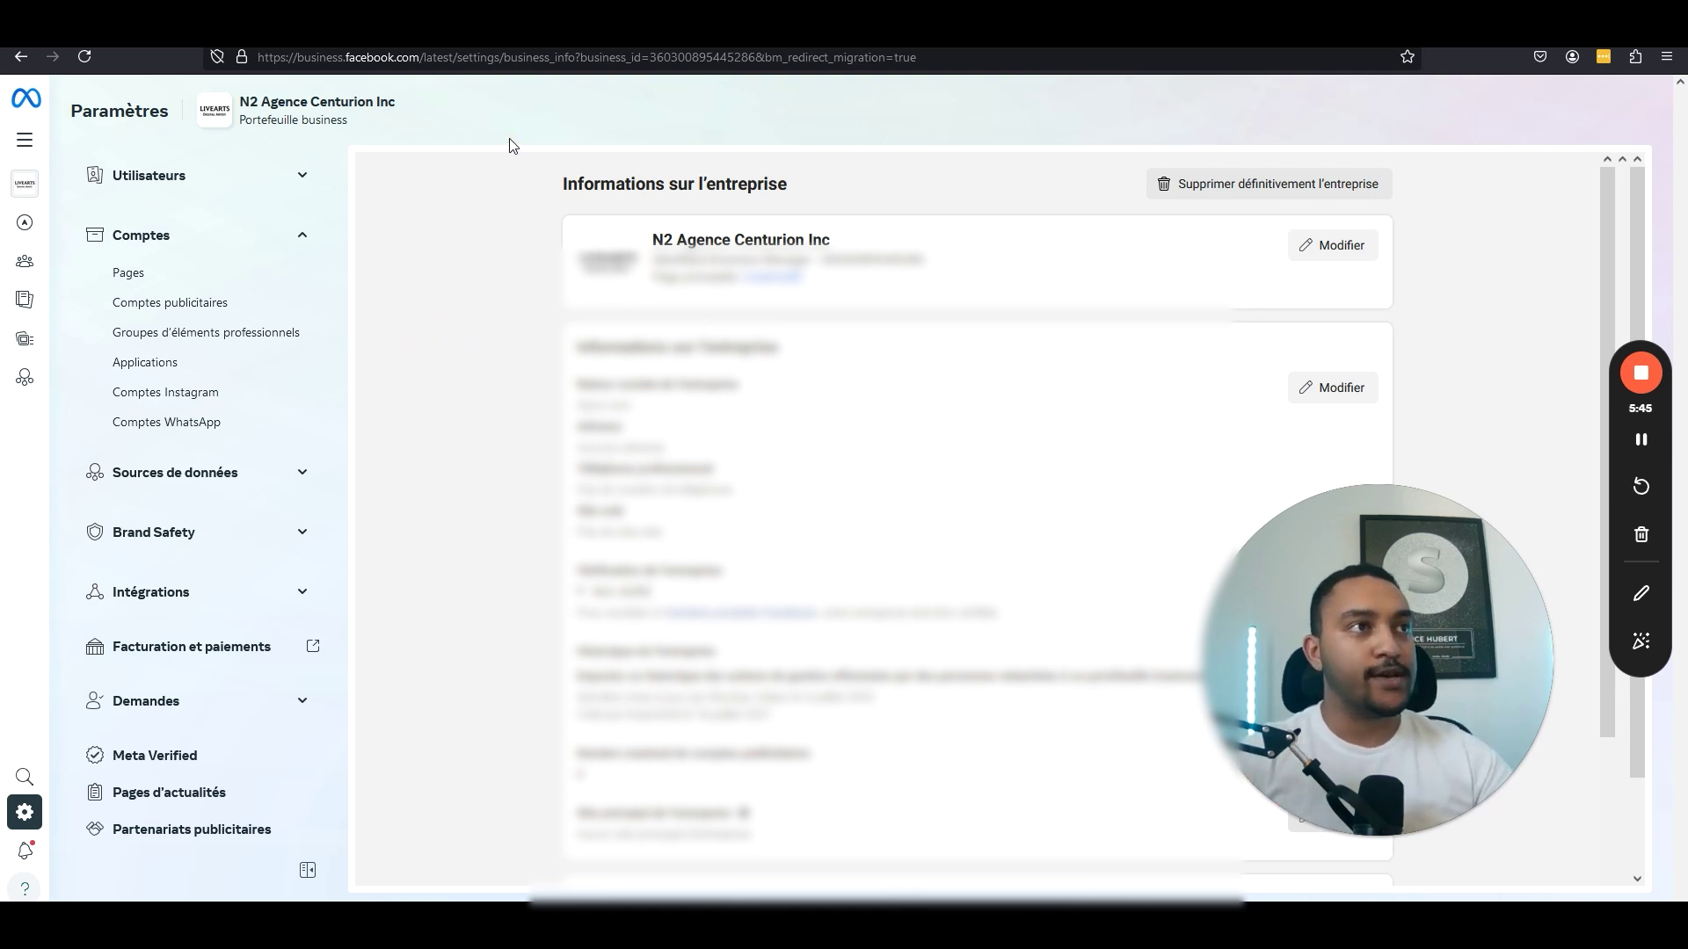
pyautogui.moveTo(17, 167)
pyautogui.click(164, 98)
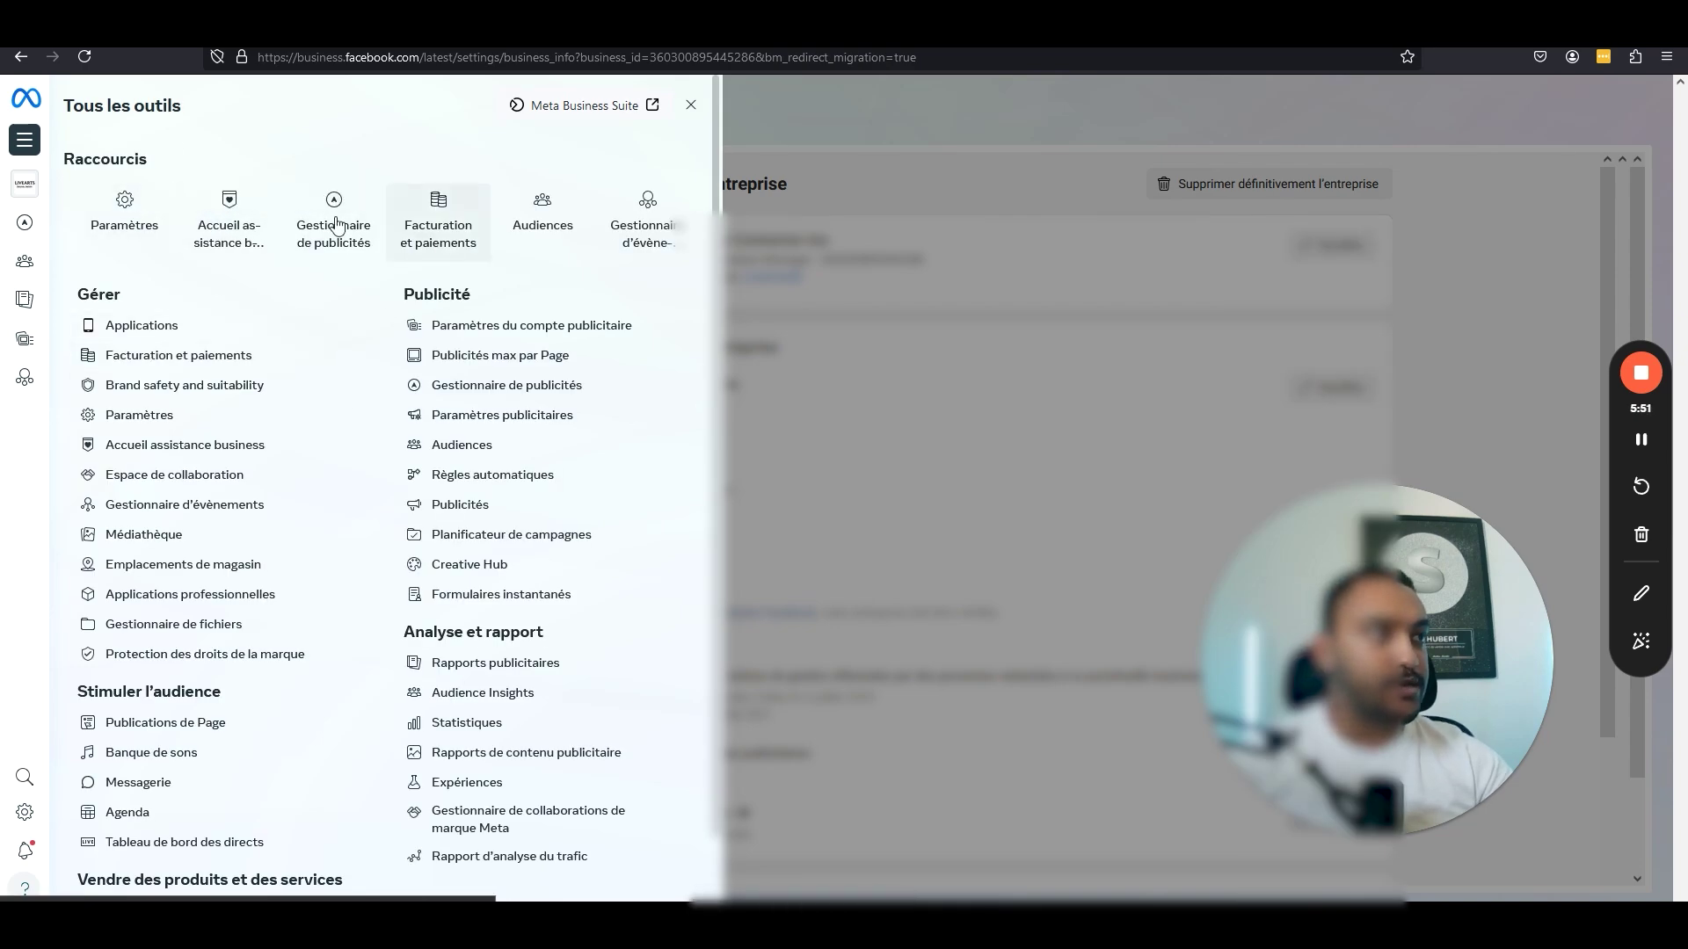
# Open the Gestionnaire de publicités to view its campaigns, and go to its Audiences page
pyautogui.click(345, 248)
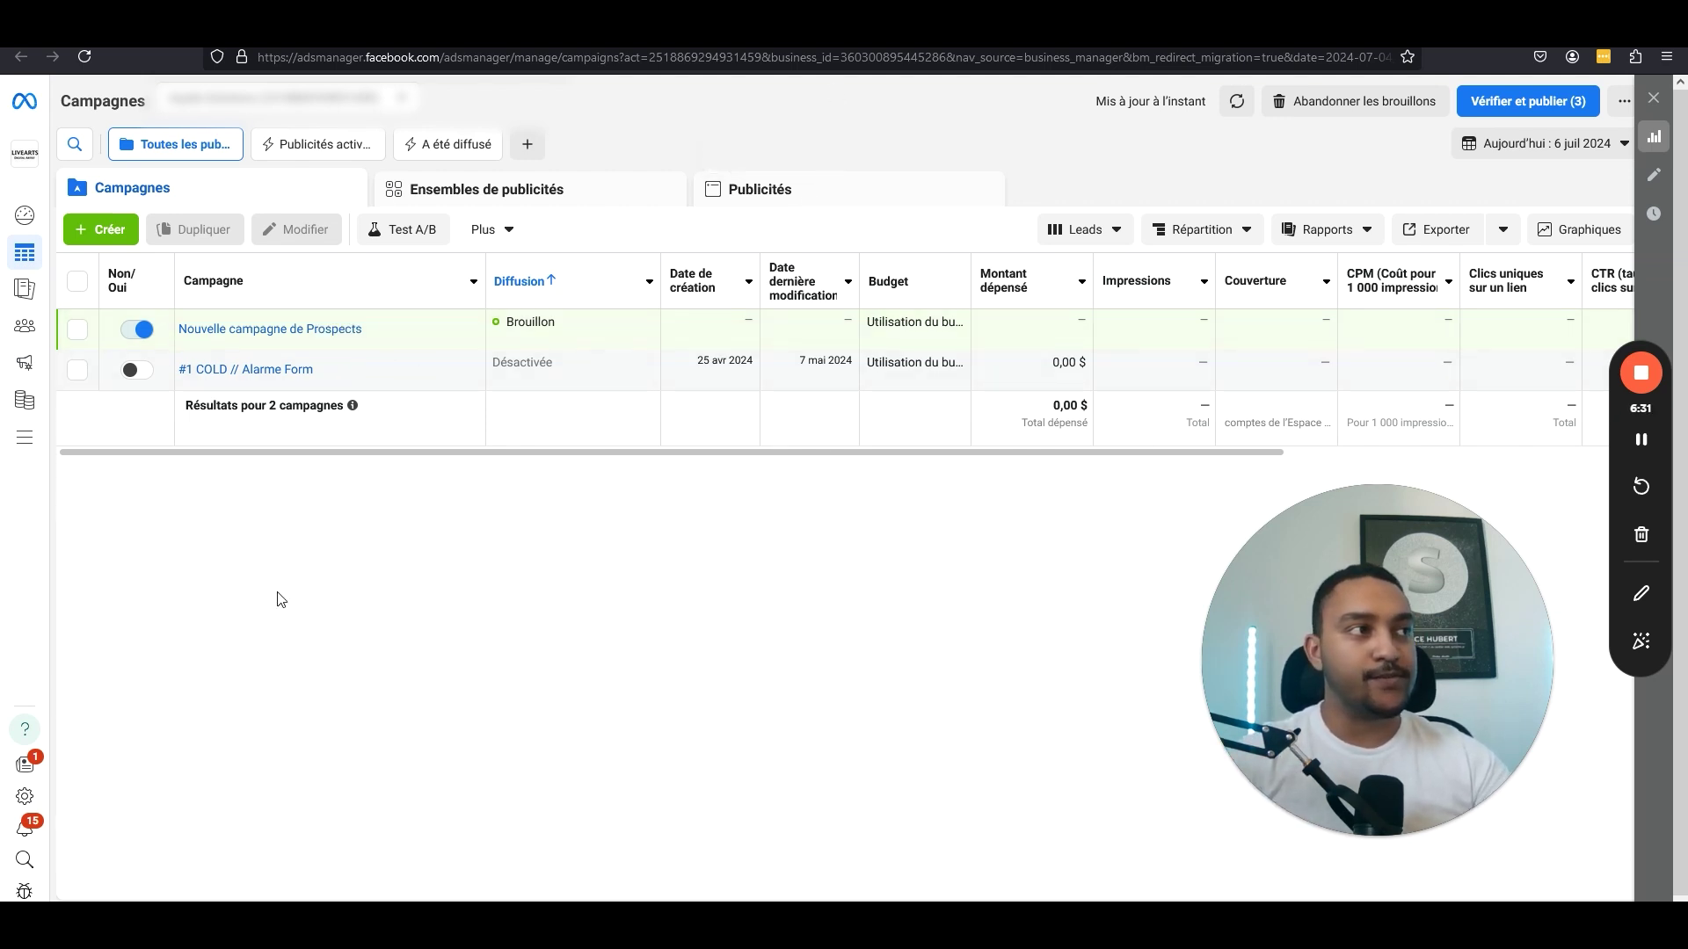
pyautogui.click(57, 356)
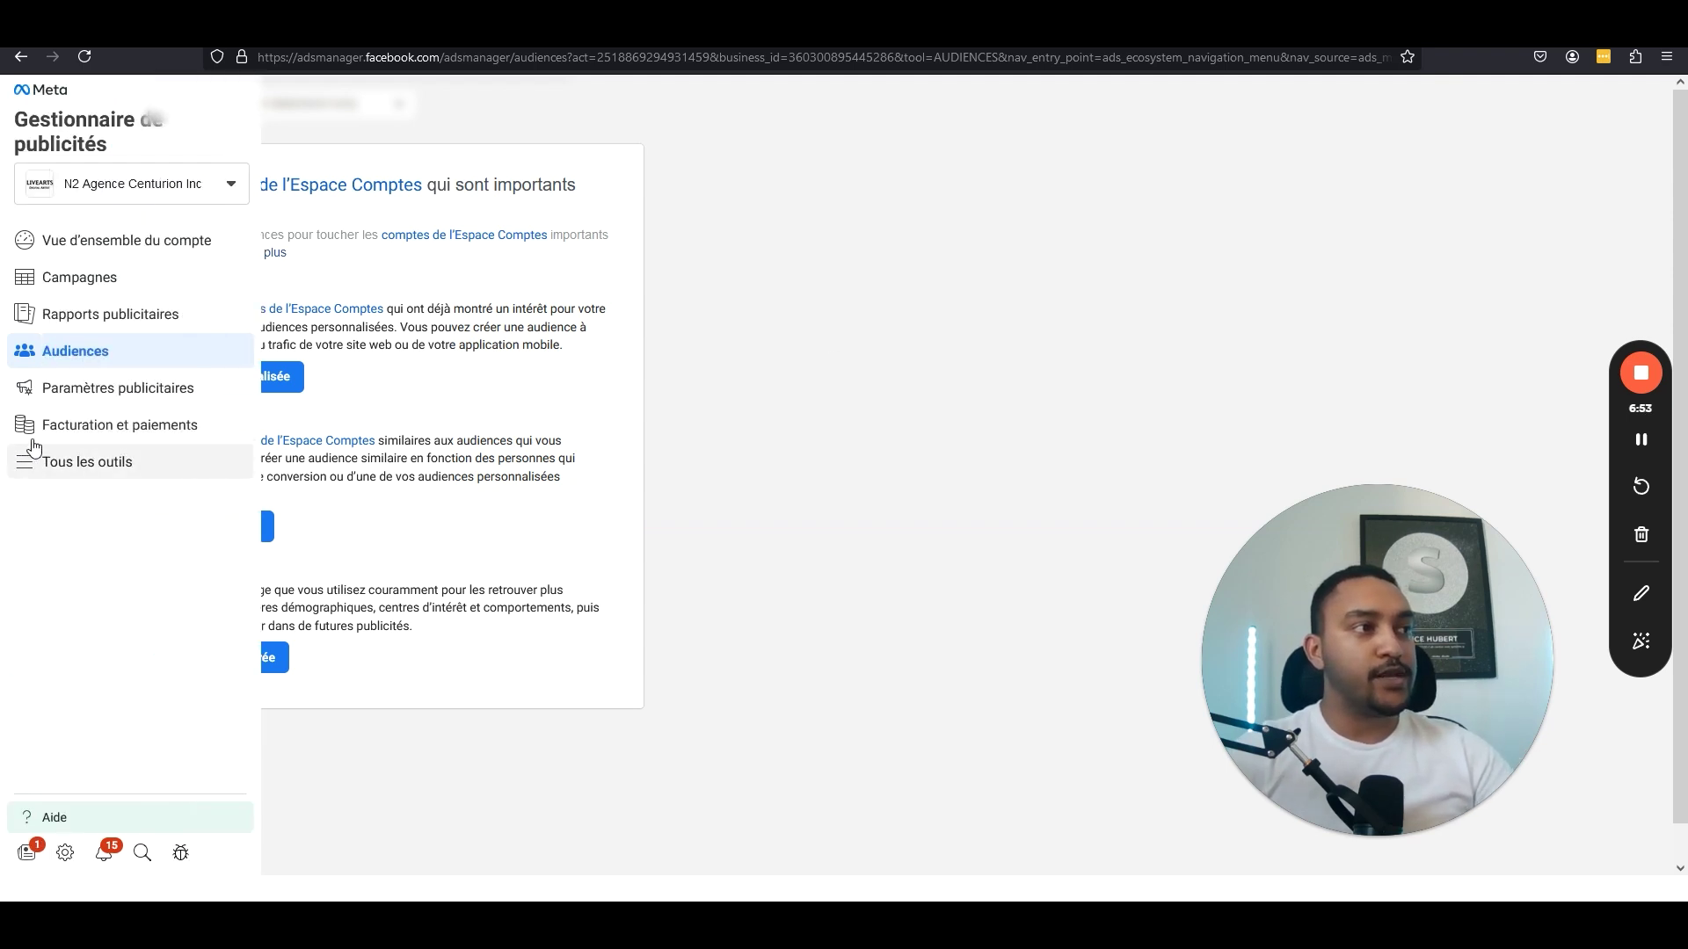
# Go to the Gestionnaire d'évènements and display the Global Edition Pixel overview among the data sources
pyautogui.click(58, 474)
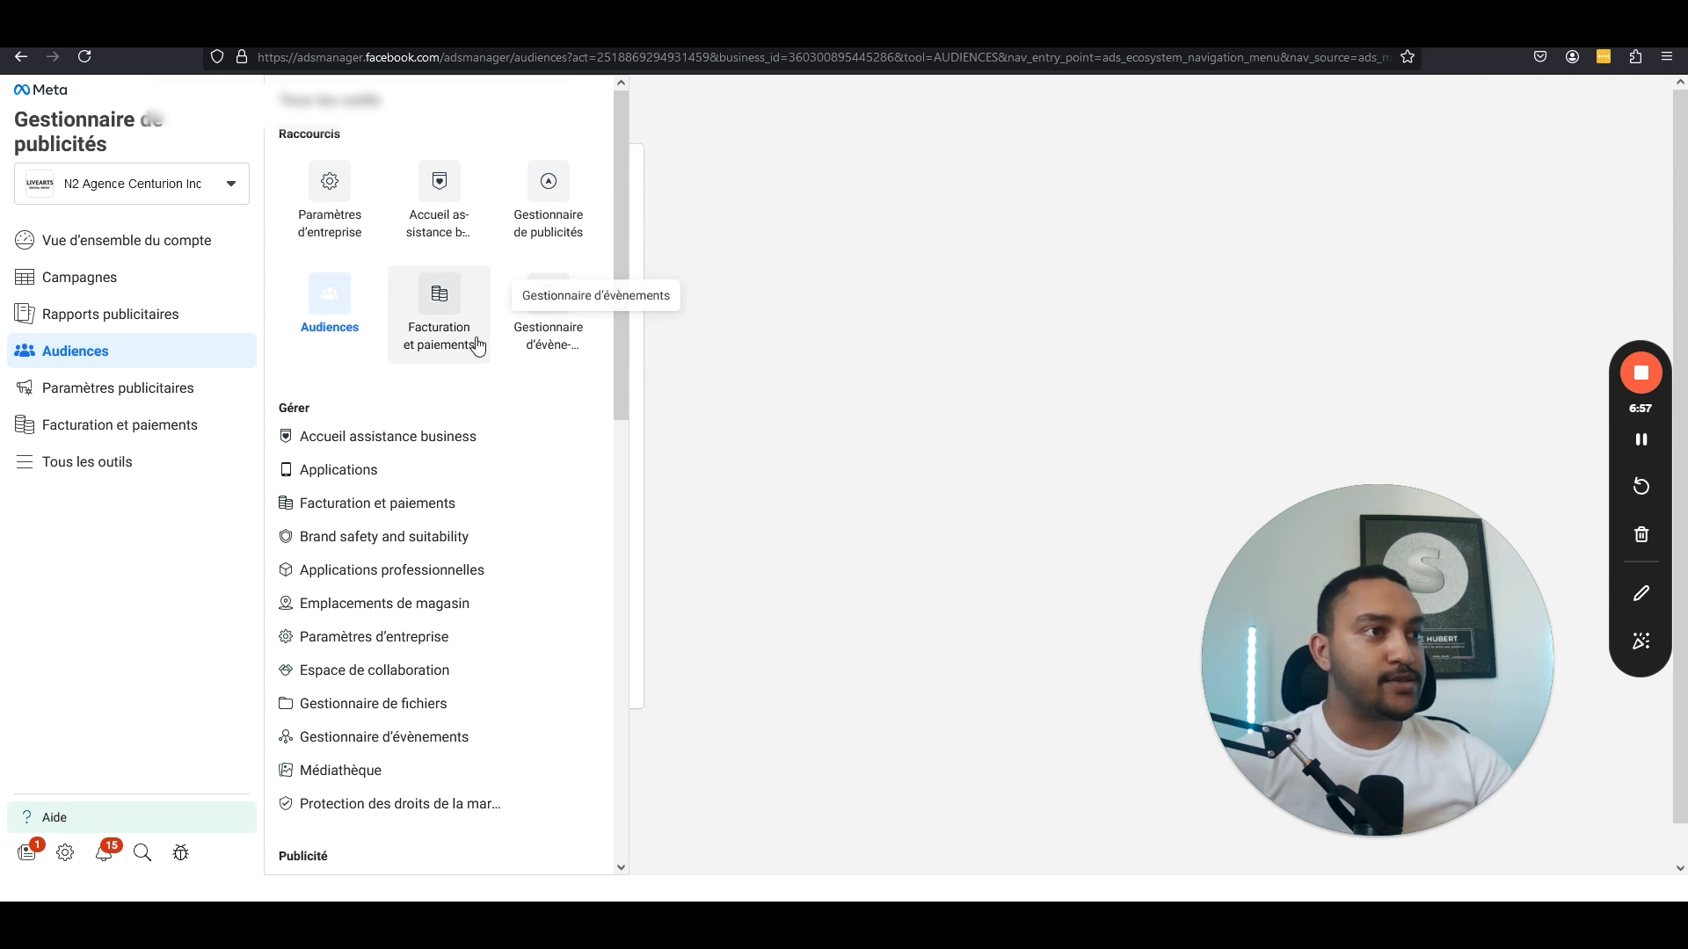
pyautogui.click(547, 227)
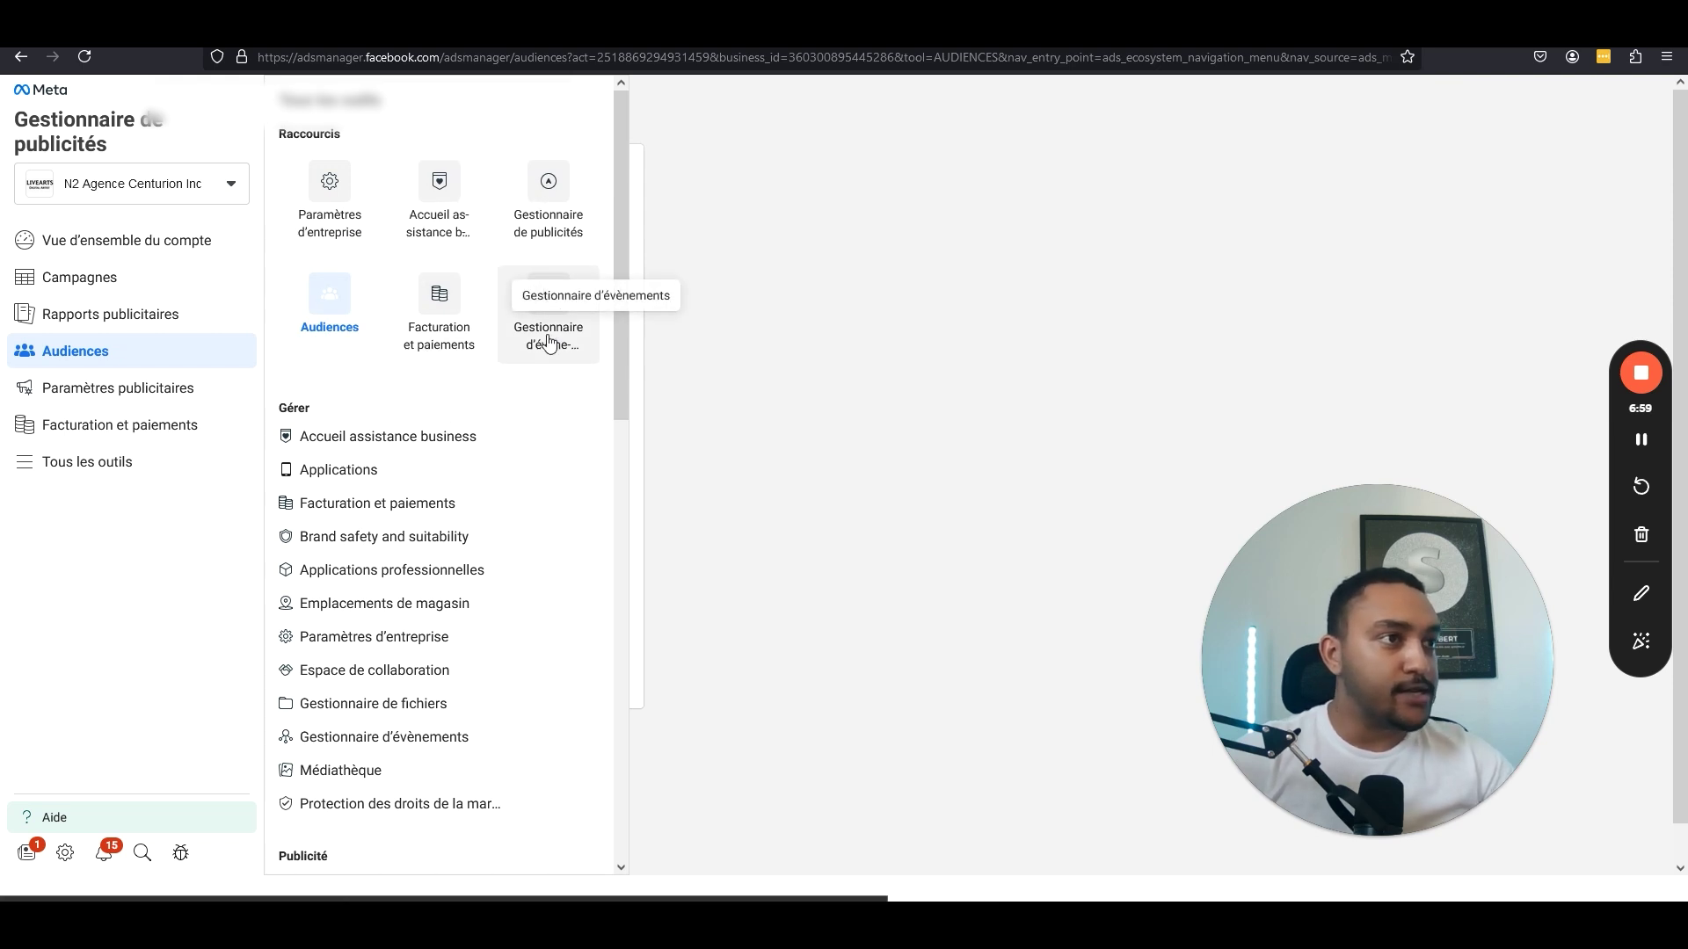
pyautogui.click(917, 510)
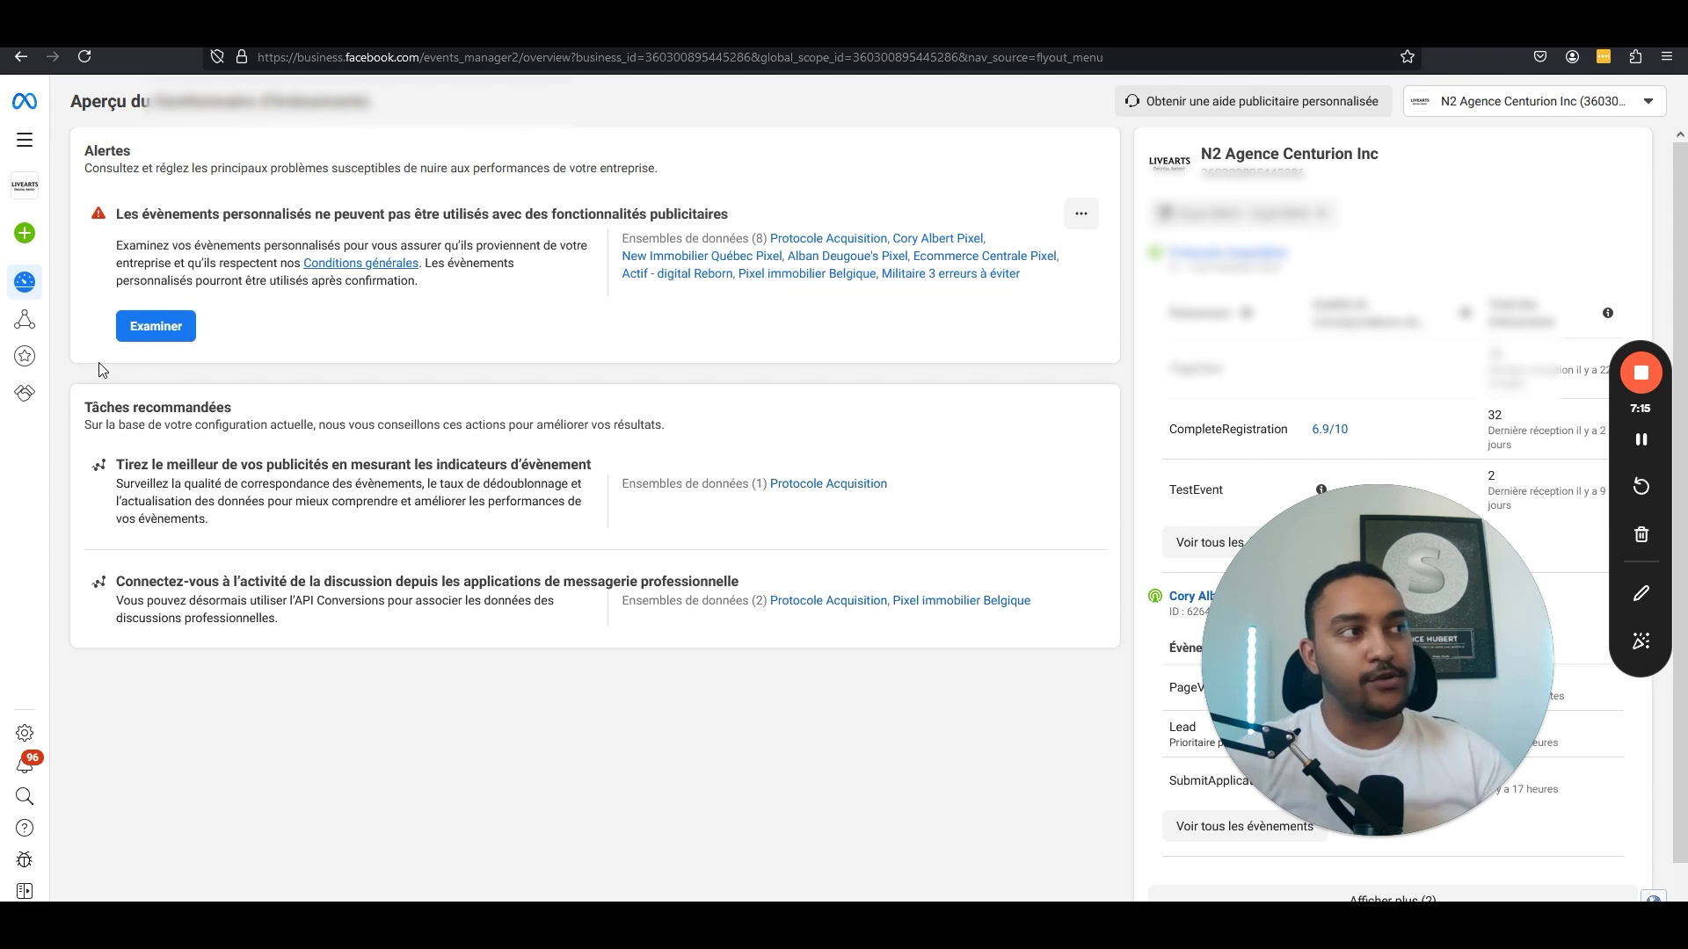
pyautogui.moveTo(44, 339)
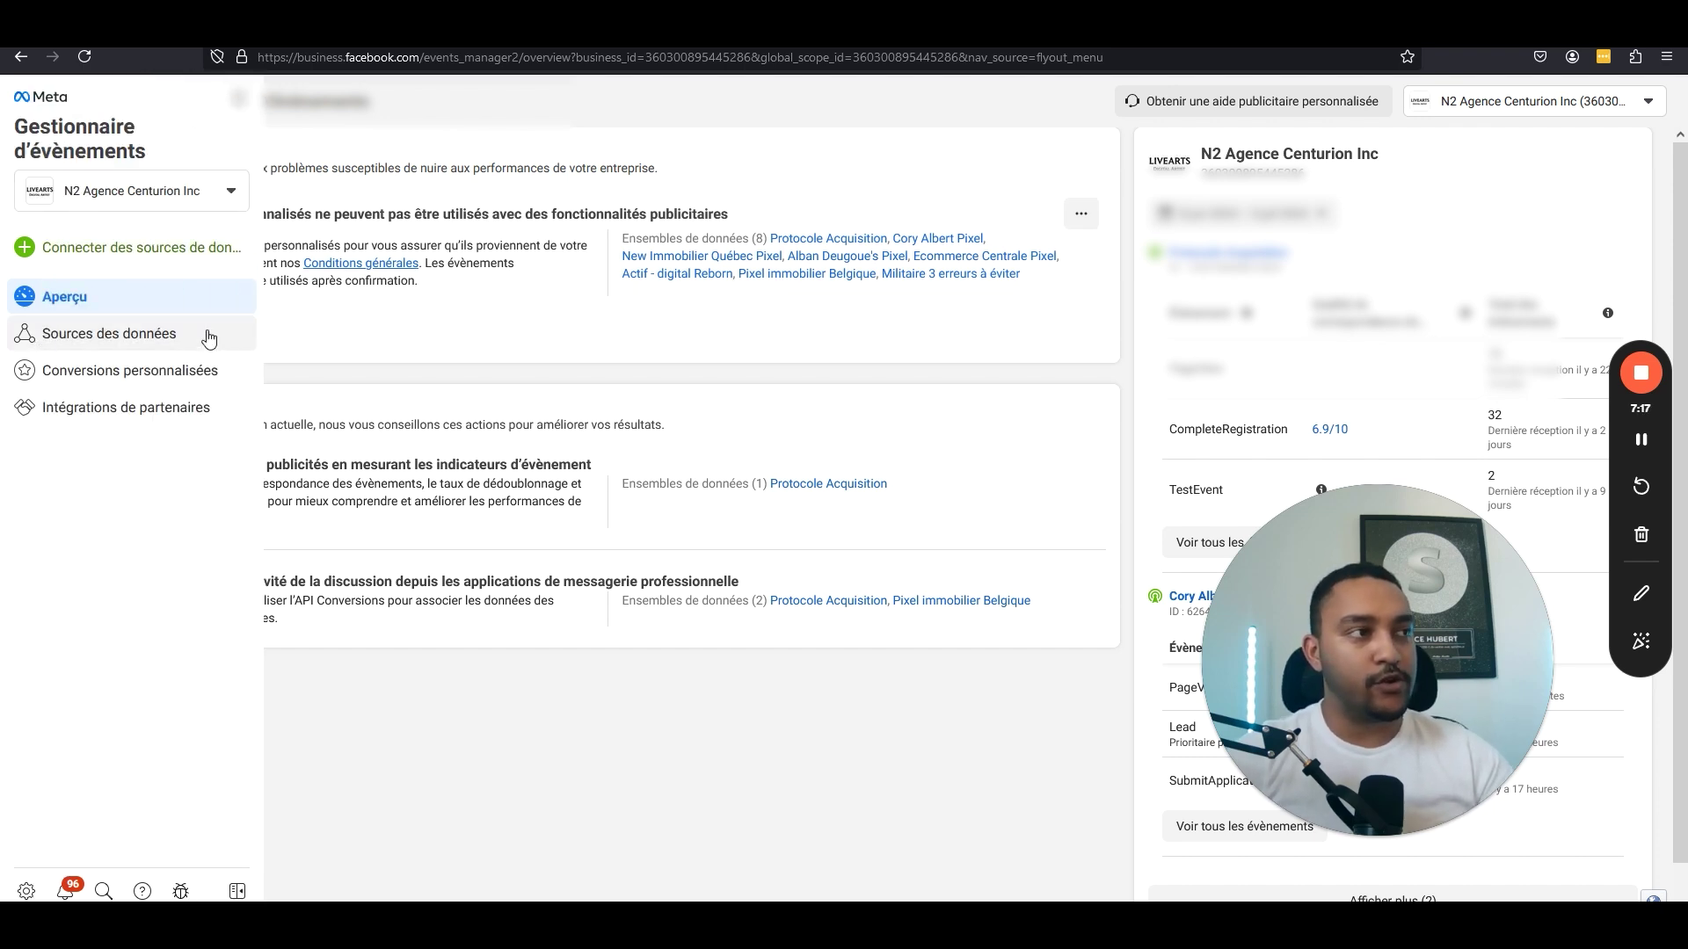
pyautogui.click(121, 340)
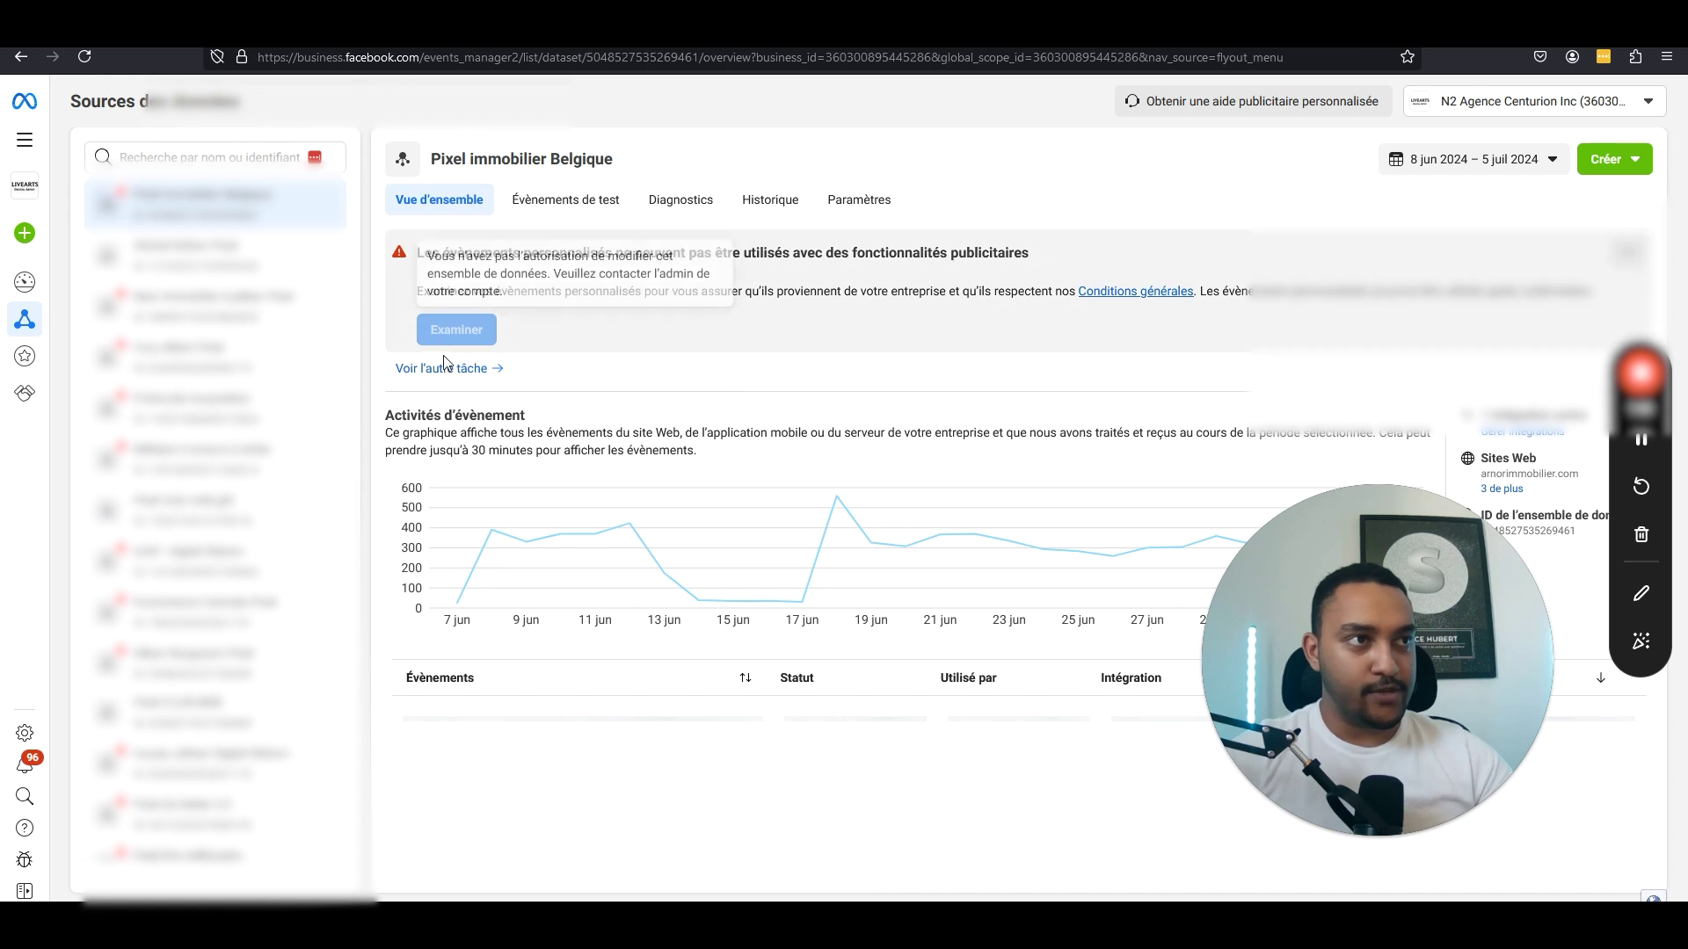
pyautogui.click(202, 254)
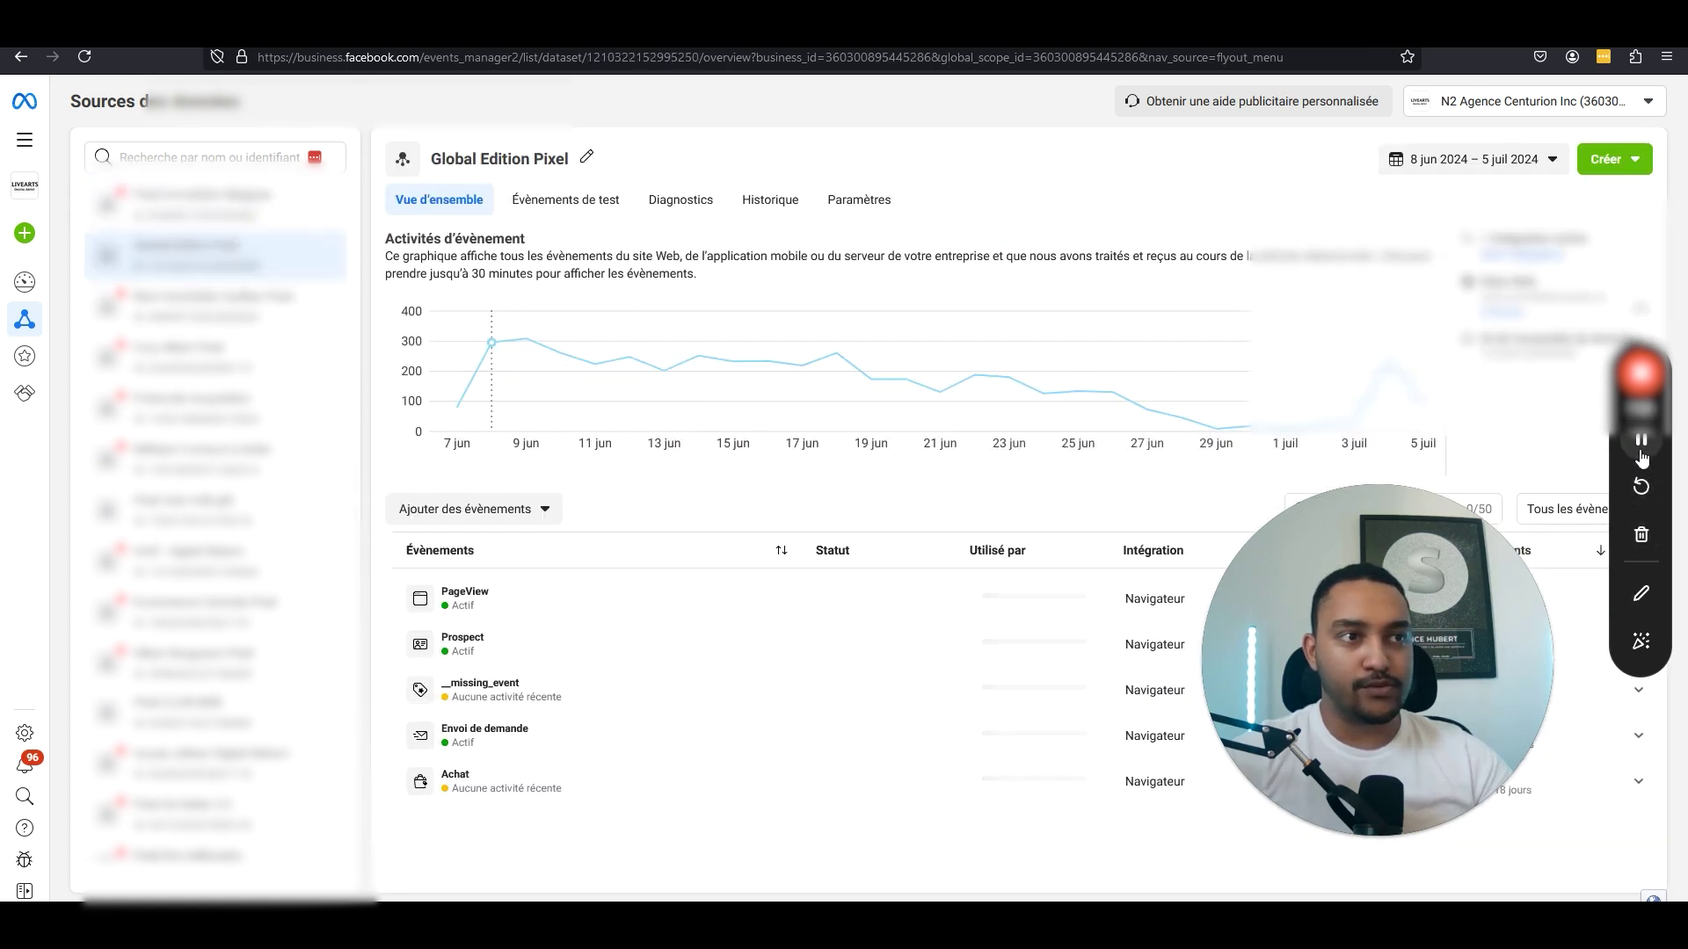
# Add a new Pixel Meta integration to the Global Edition Pixel dataset, choosing to add the code manually to the website
pyautogui.click(509, 514)
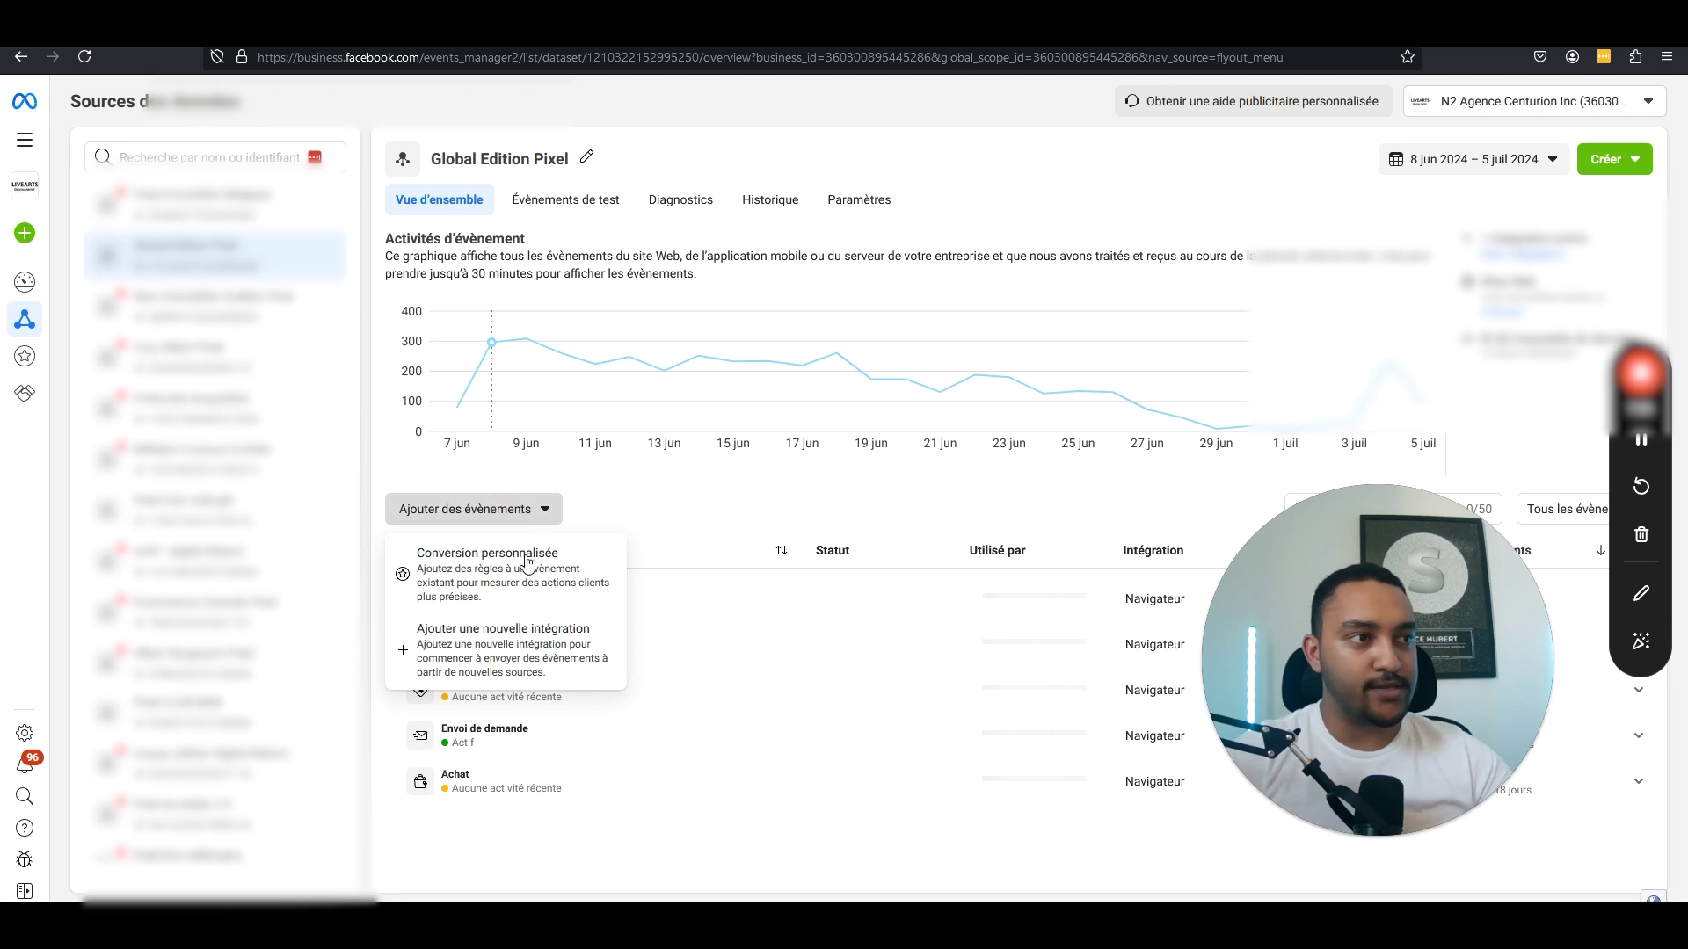
pyautogui.click(525, 650)
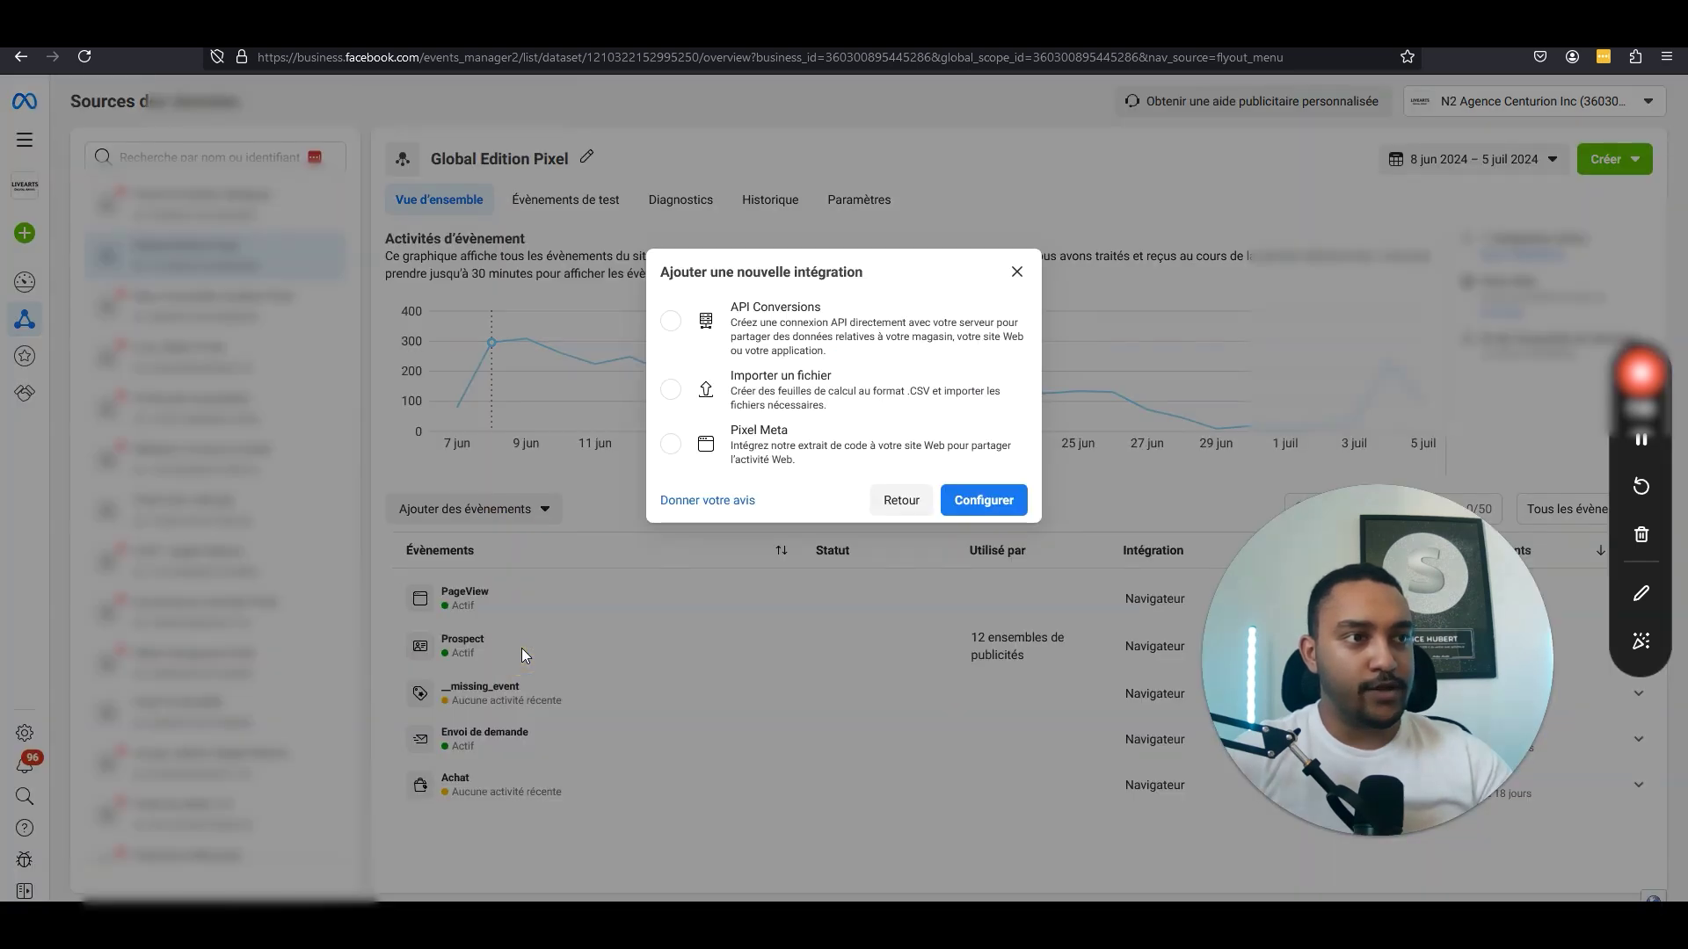
pyautogui.click(675, 446)
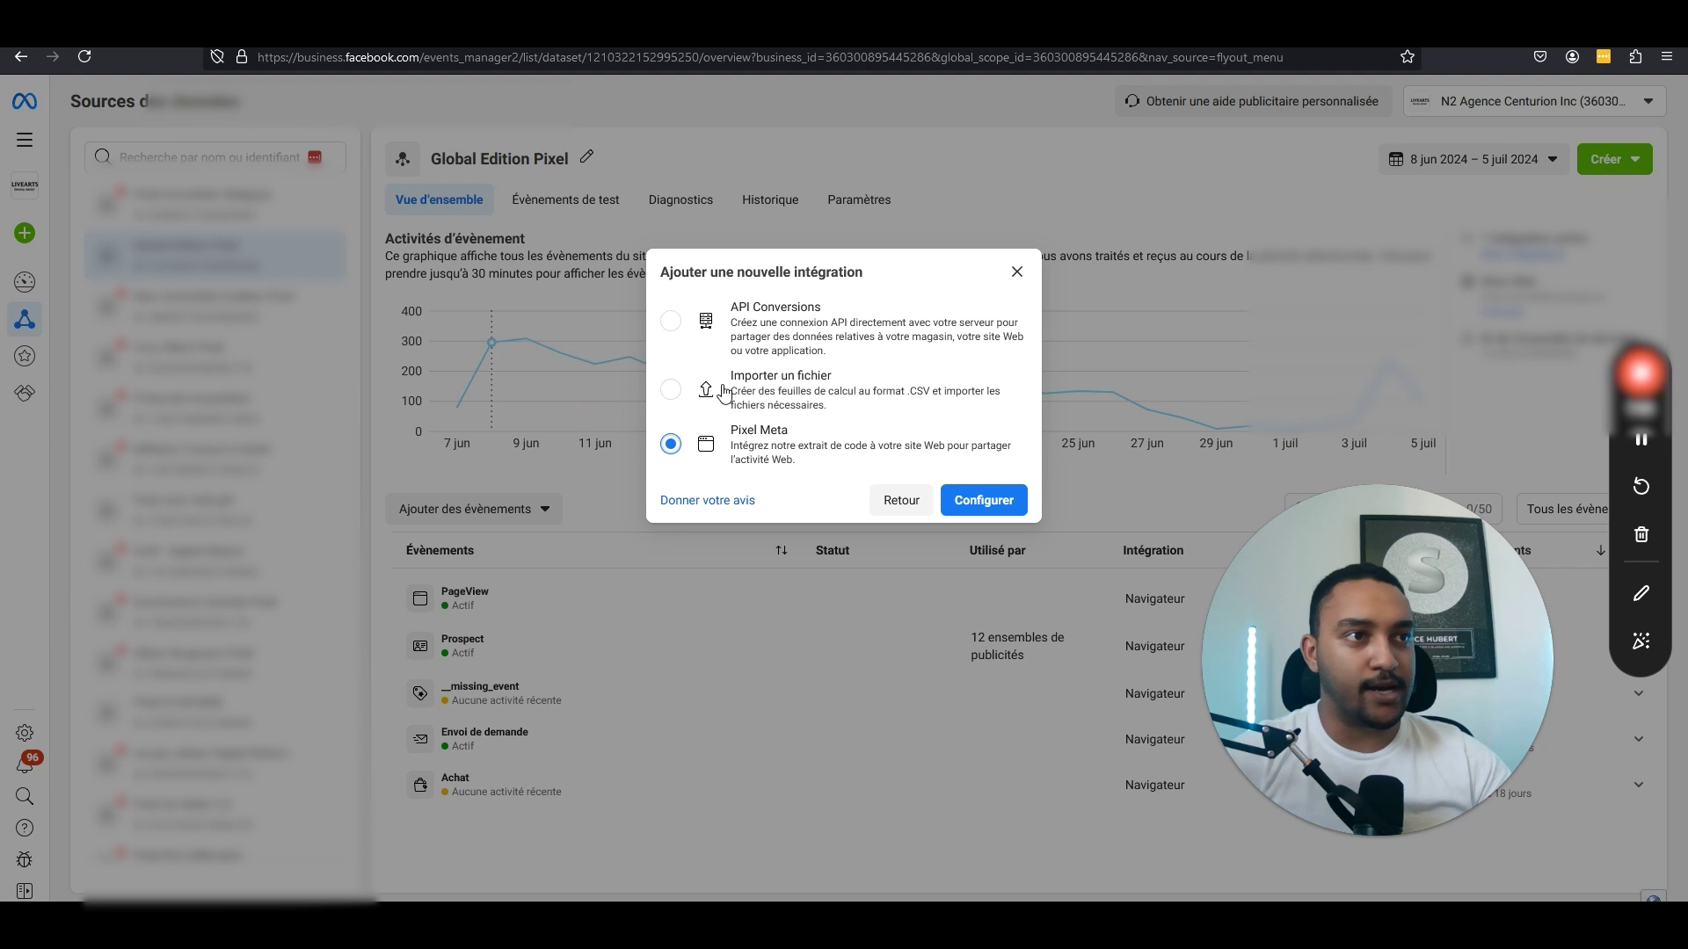
pyautogui.click(984, 500)
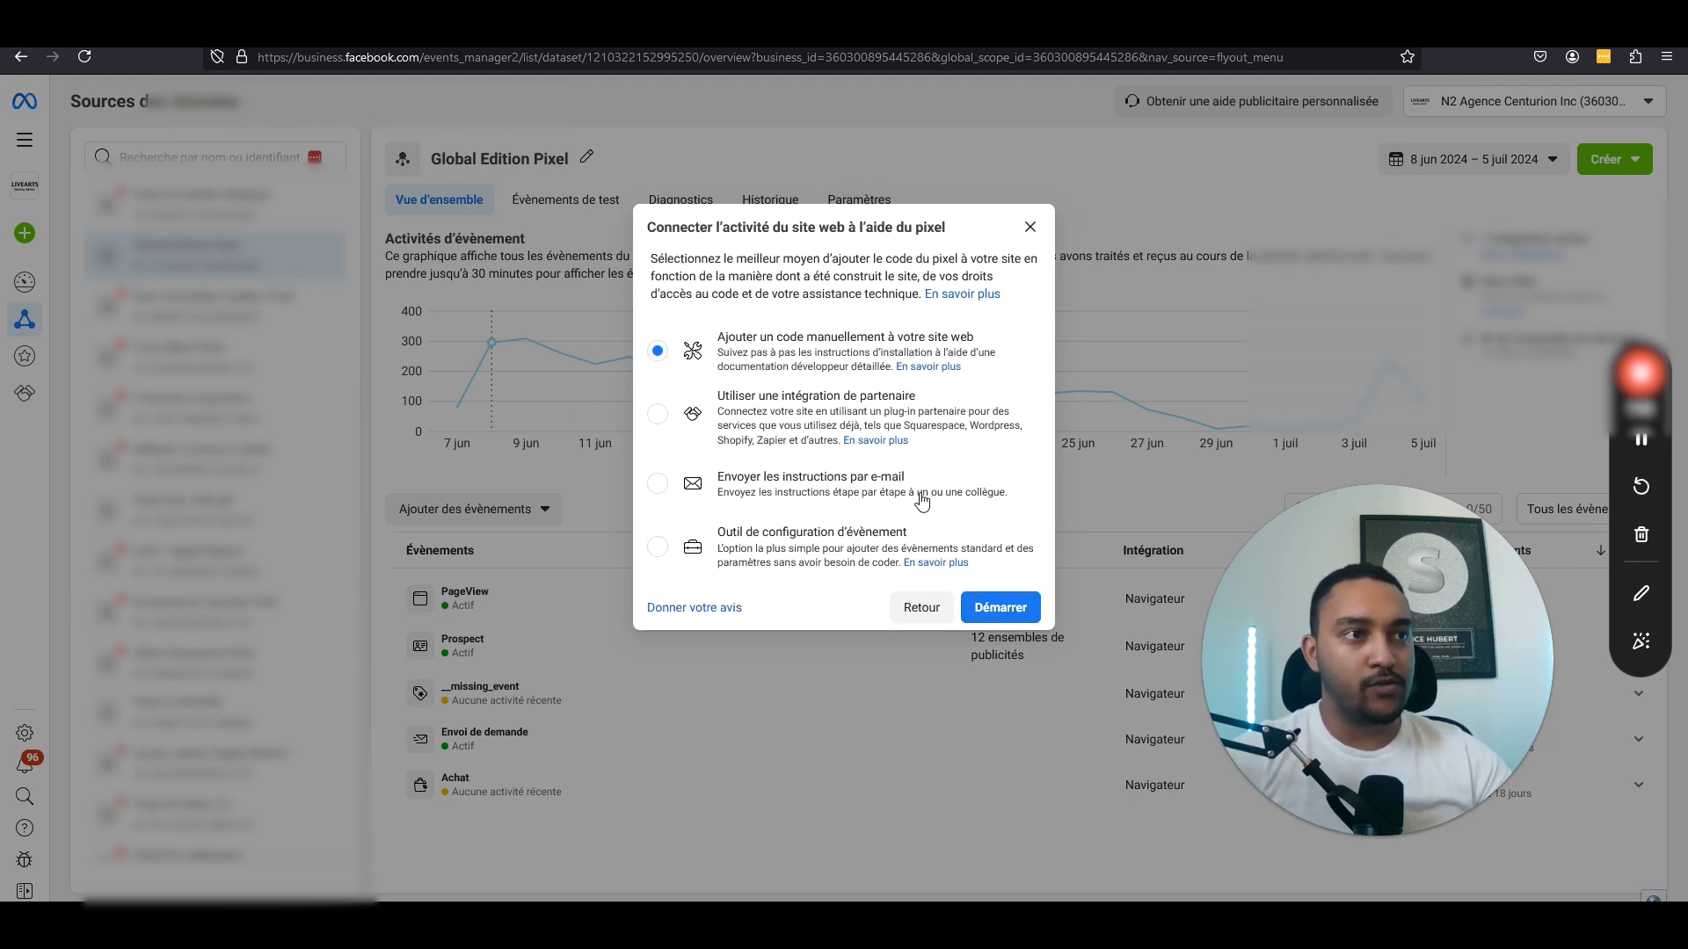
pyautogui.click(999, 607)
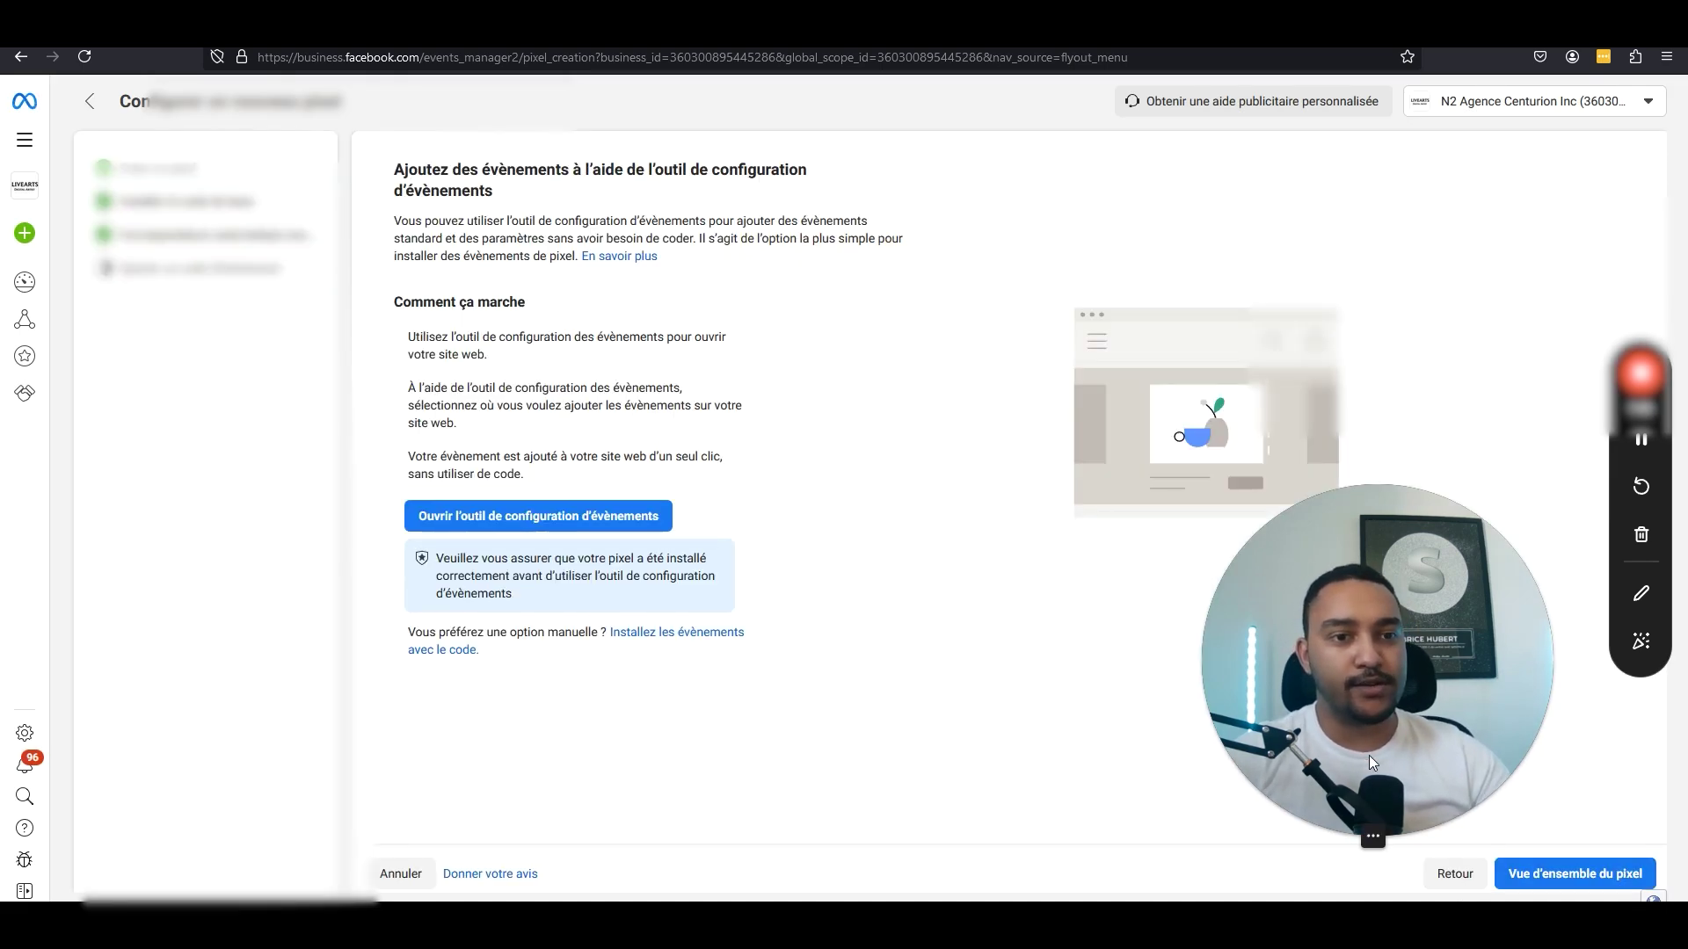
# Copy the pixel's base code from the Installer le code de base stage and leave the pixel setup
pyautogui.click(163, 201)
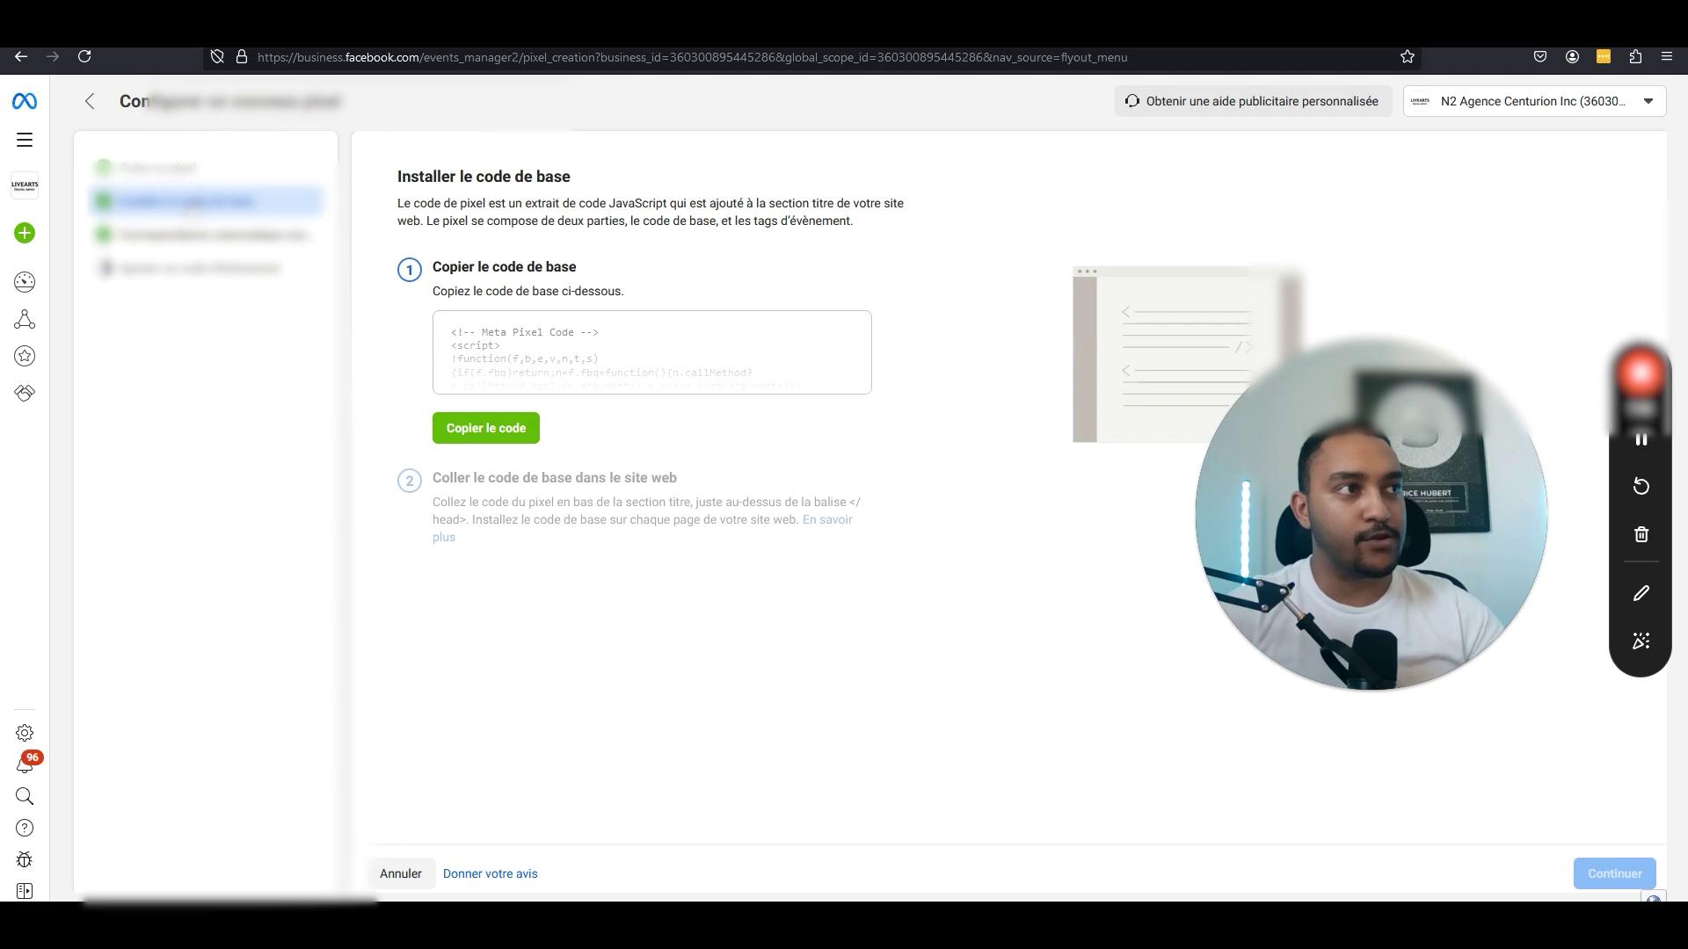
pyautogui.click(487, 428)
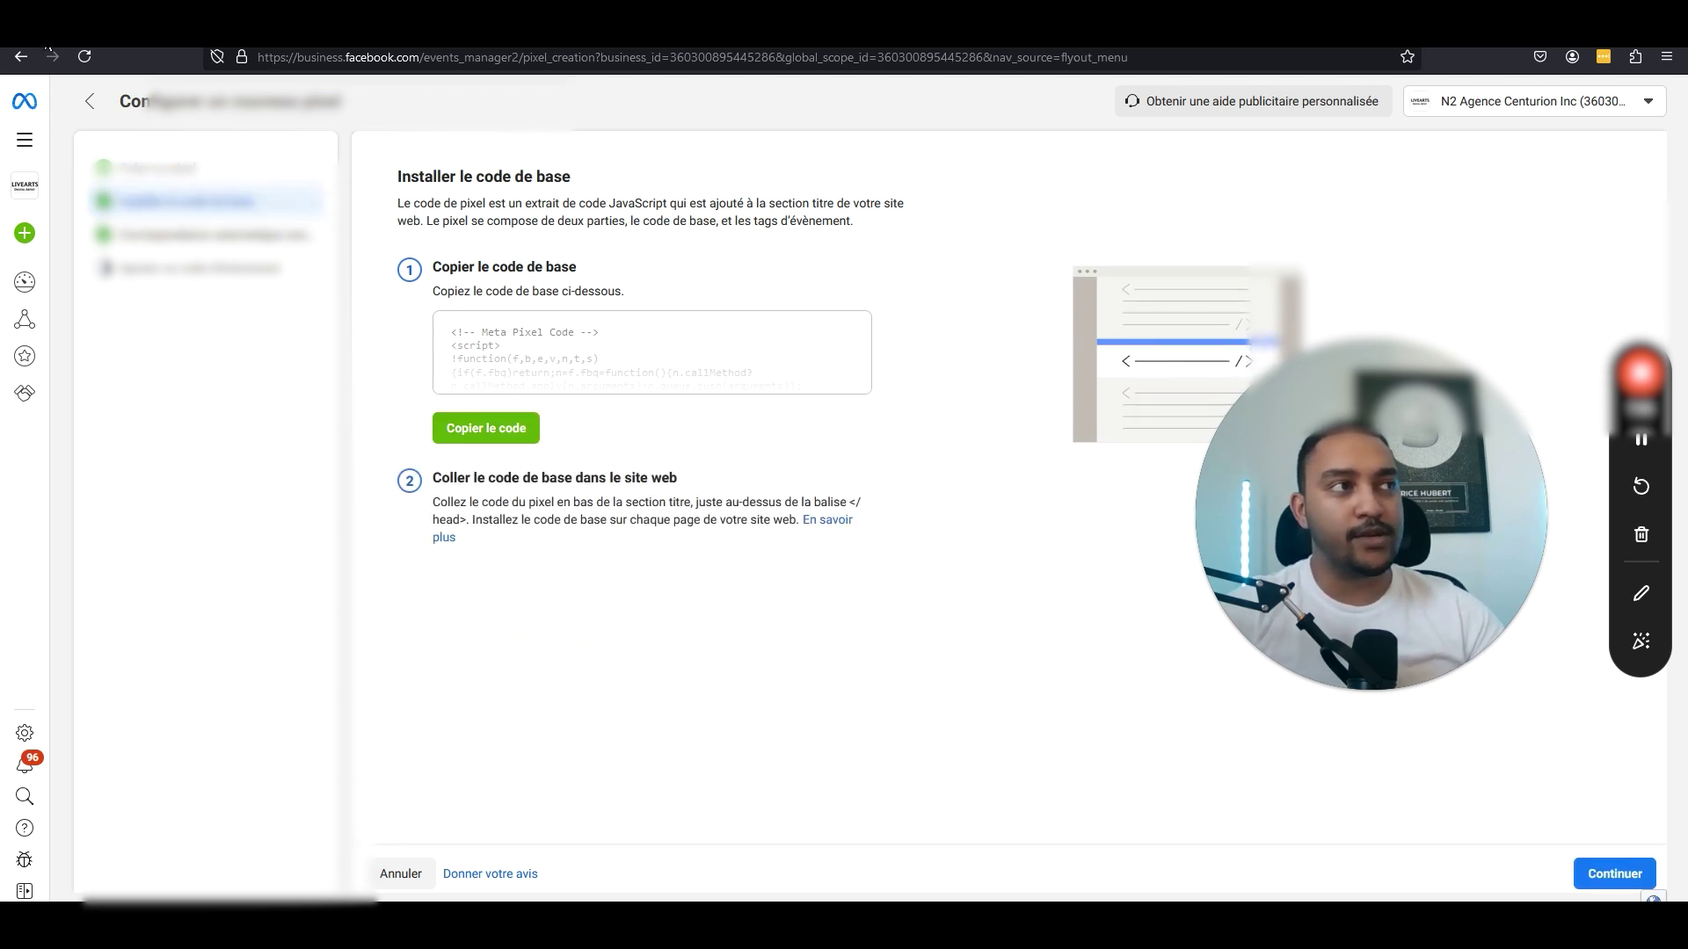
pyautogui.click(88, 103)
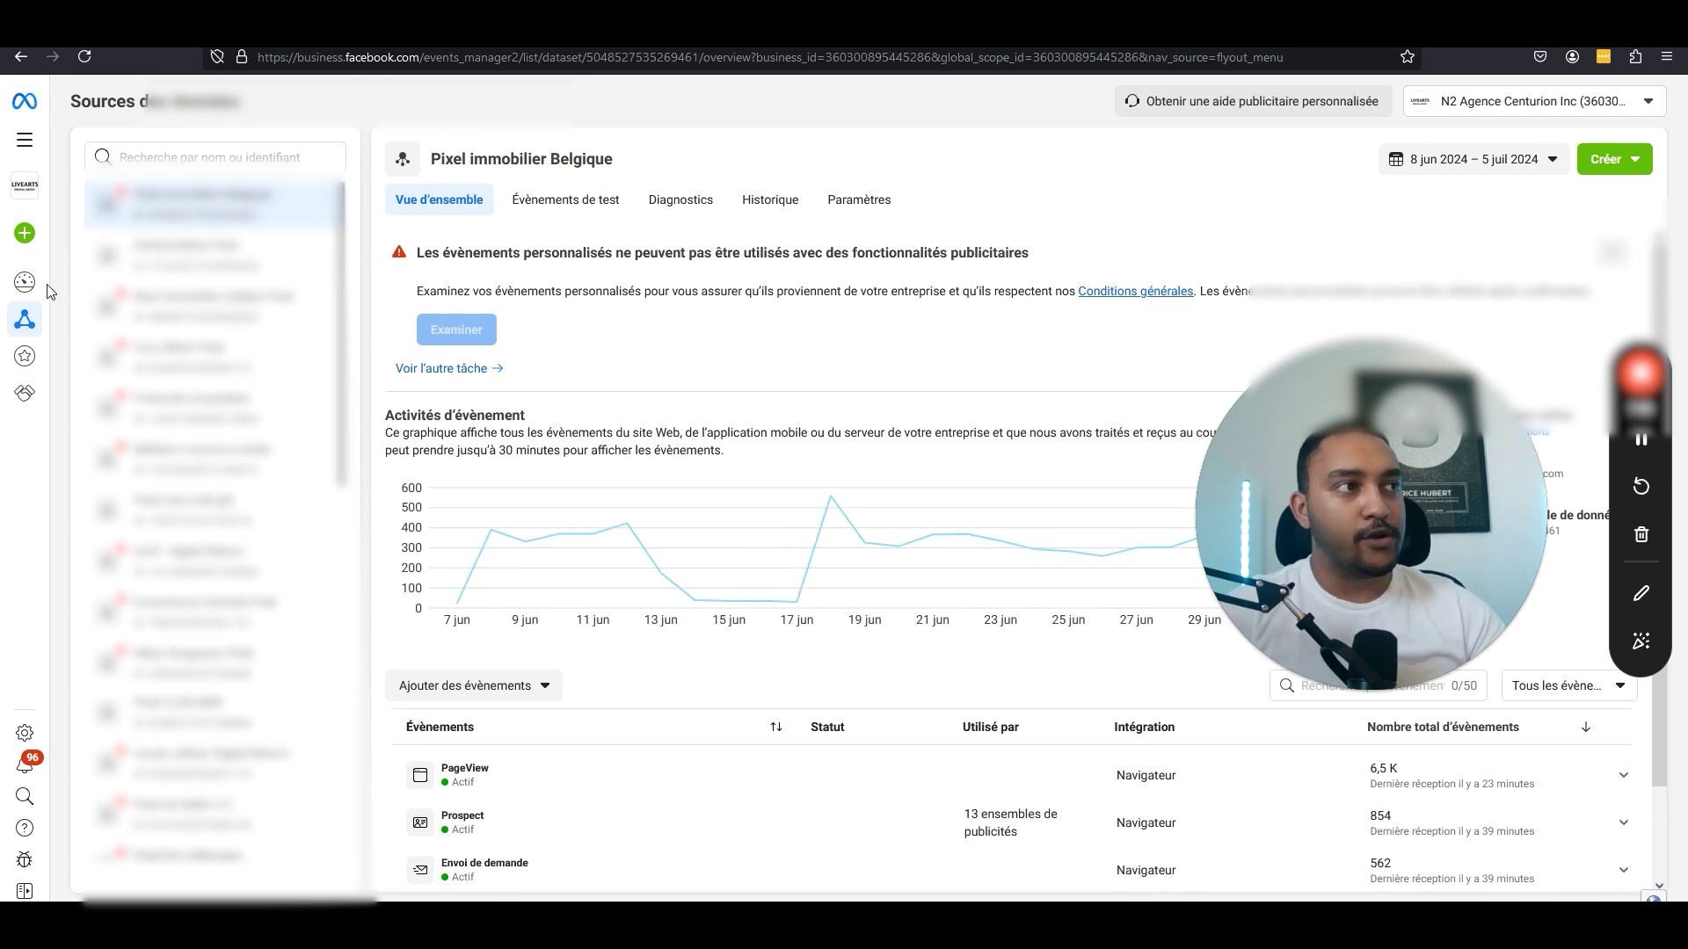
# Open Accueil assistance business from the full tools list and look over the business portfolio's account overview and restrictions
pyautogui.moveTo(33, 291)
pyautogui.click(239, 96)
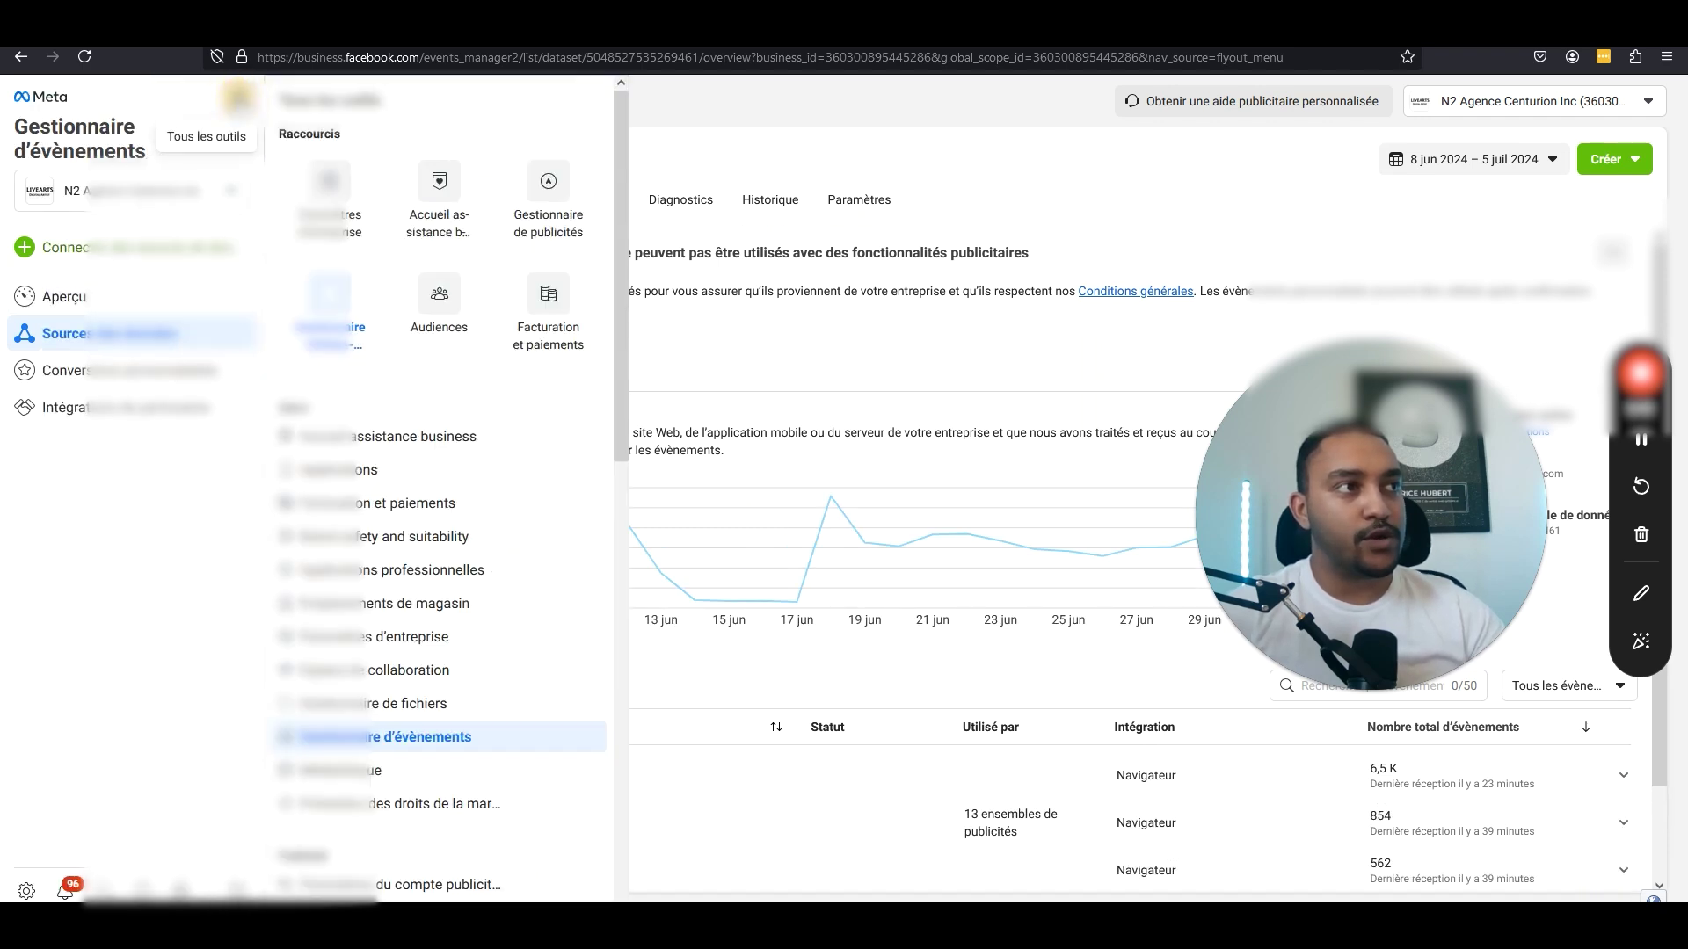
pyautogui.click(466, 255)
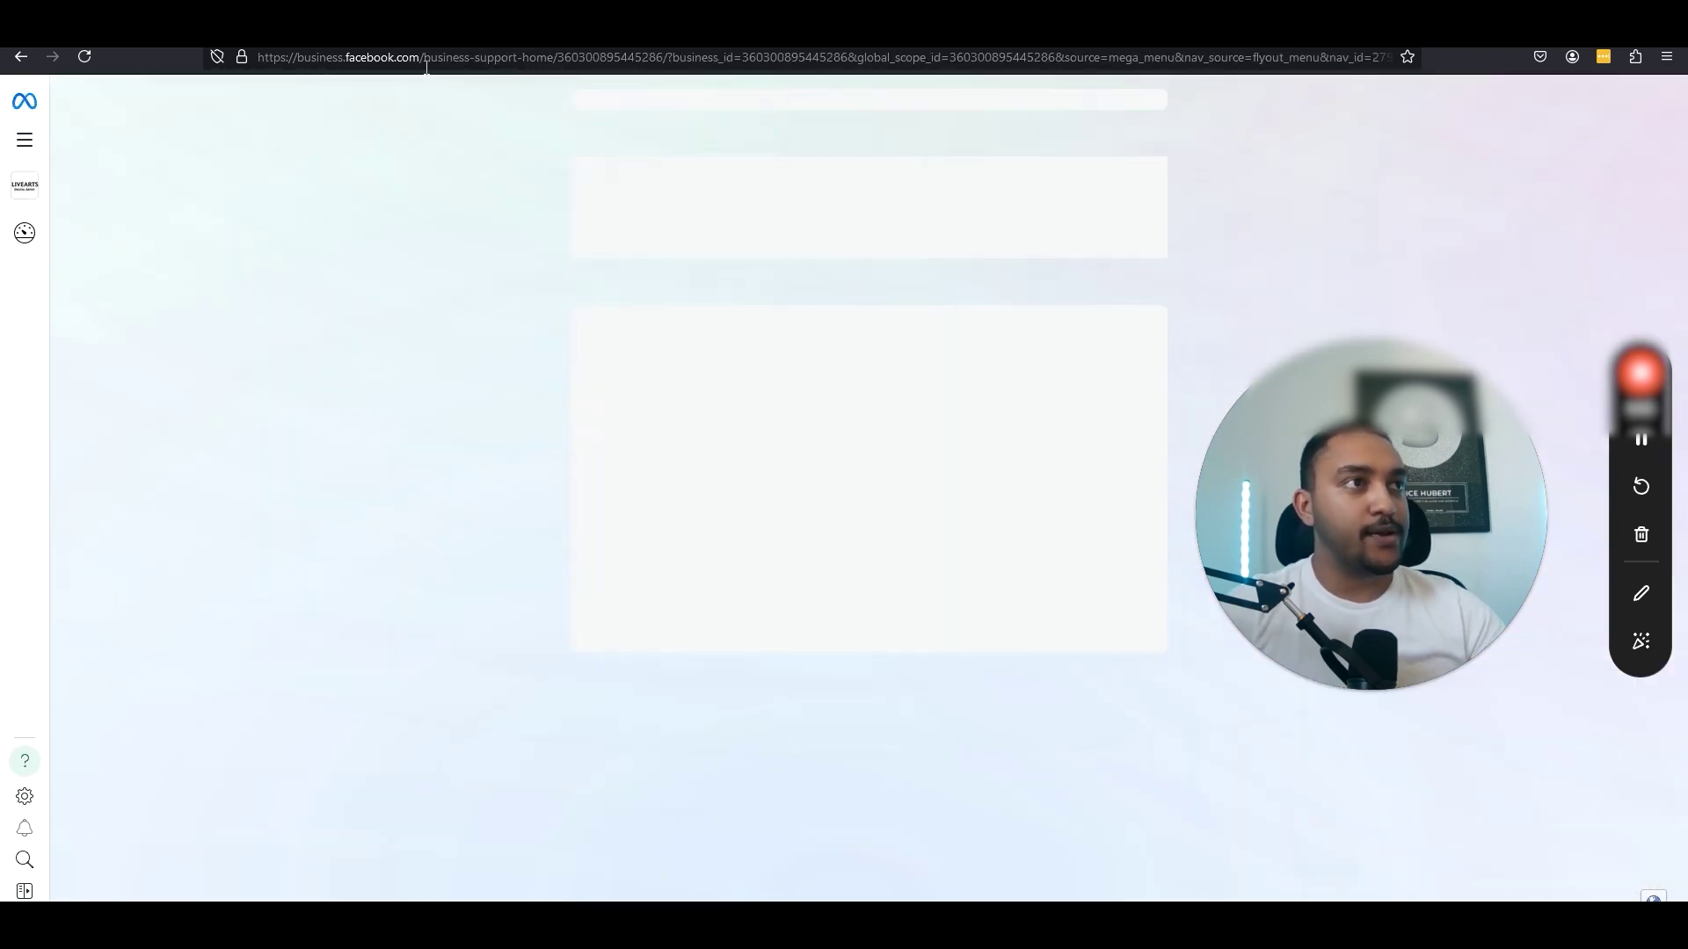
pyautogui.click(25, 140)
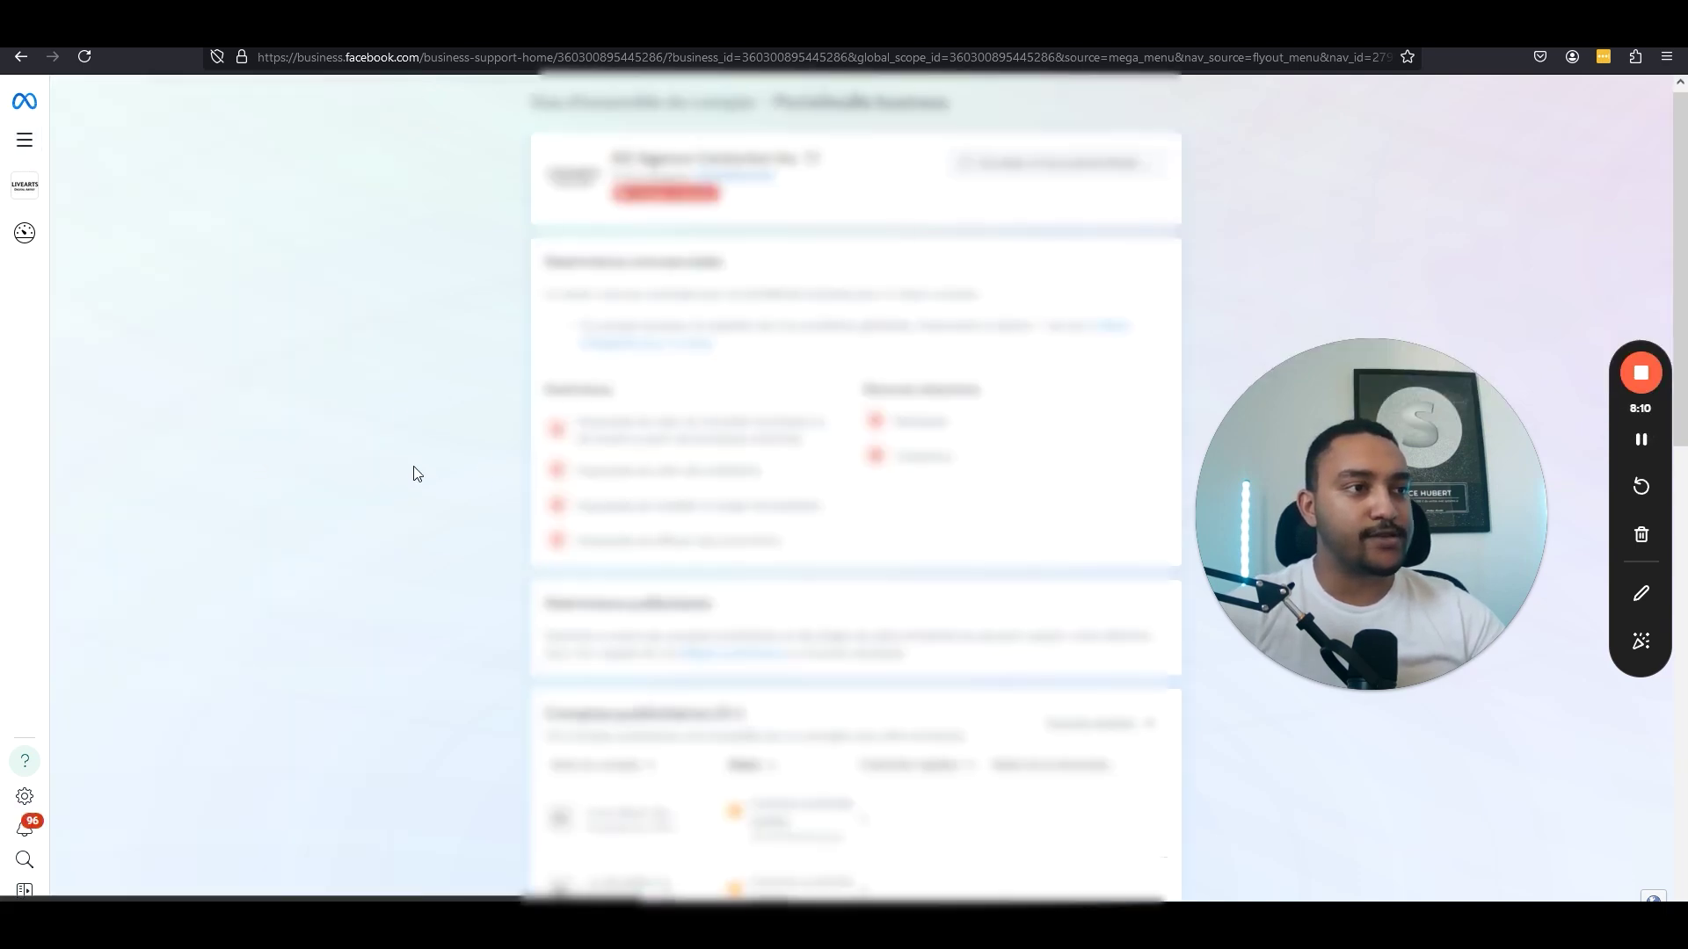
pyautogui.scroll(-3, 414, 470)
pyautogui.scroll(3, 414, 470)
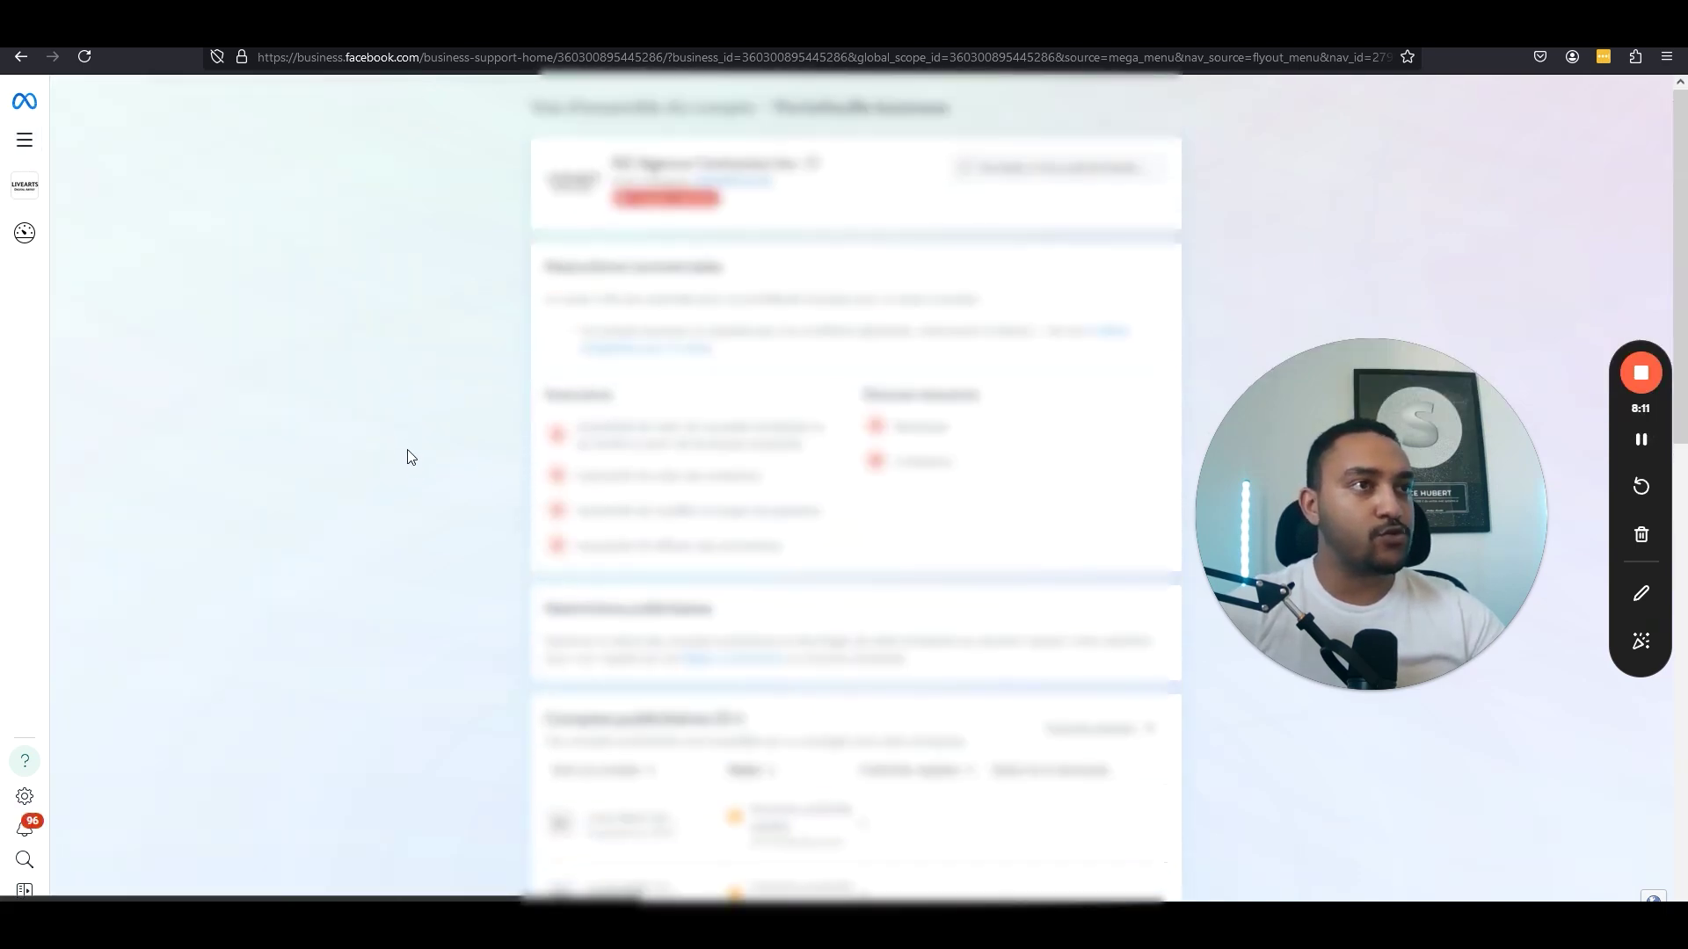
# Open Facturation et paiements, browse the ad accounts' payment methods and balances, and check the extra options of one account
pyautogui.click(26, 142)
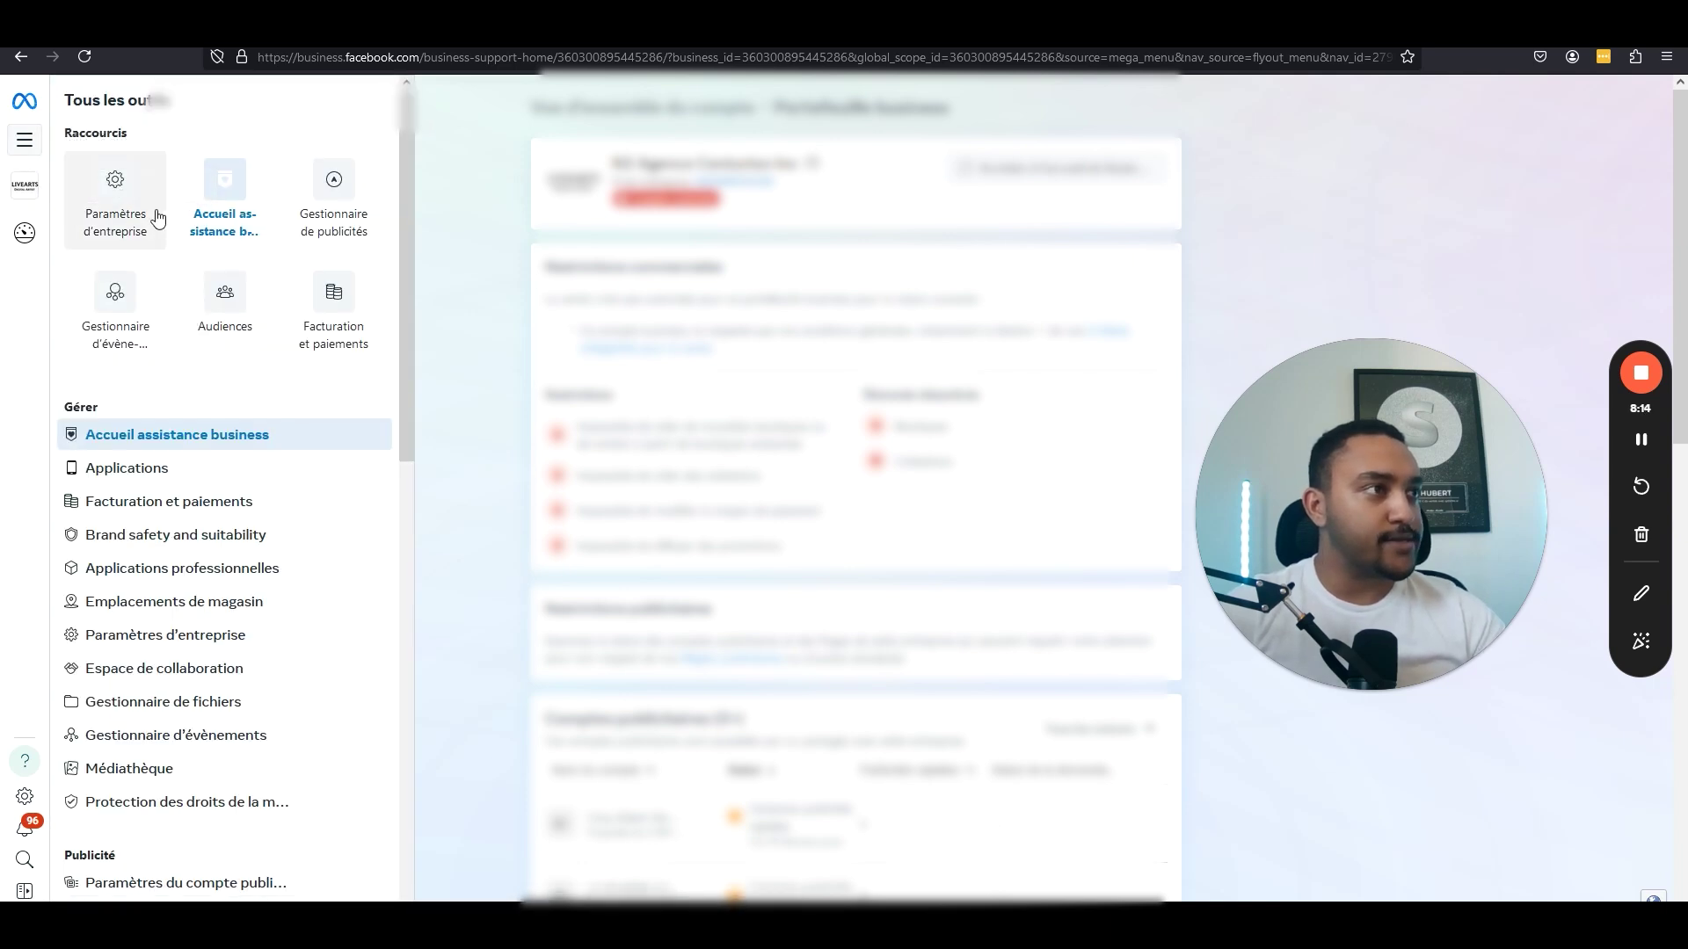
pyautogui.click(351, 329)
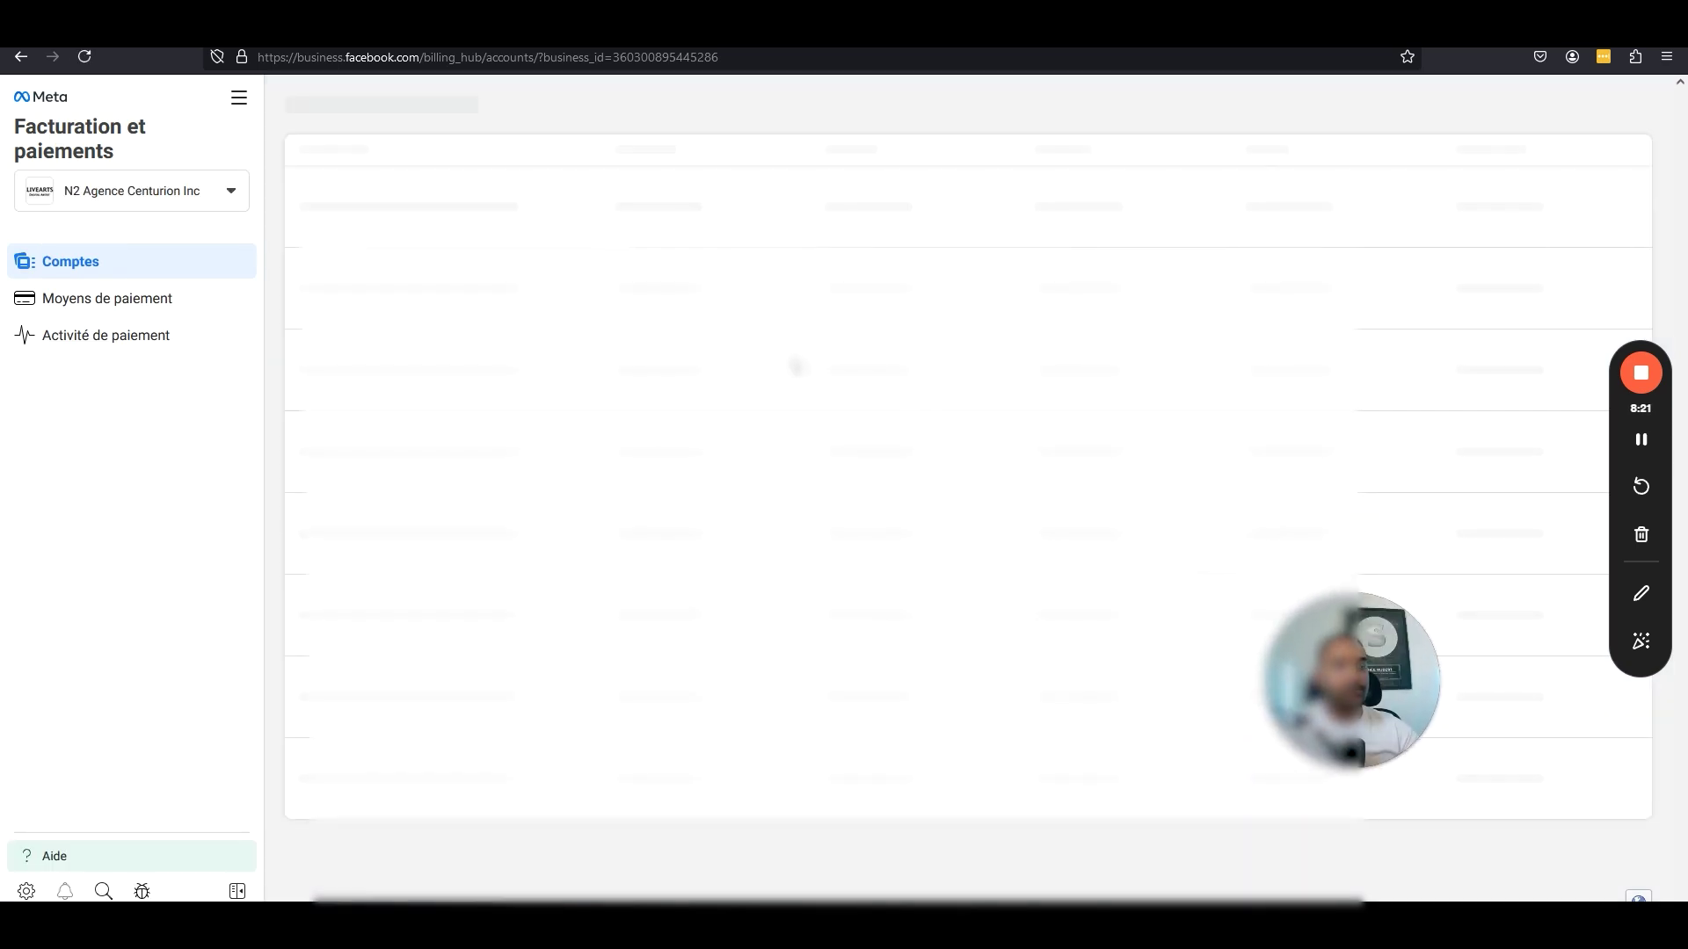
pyautogui.click(261, 439)
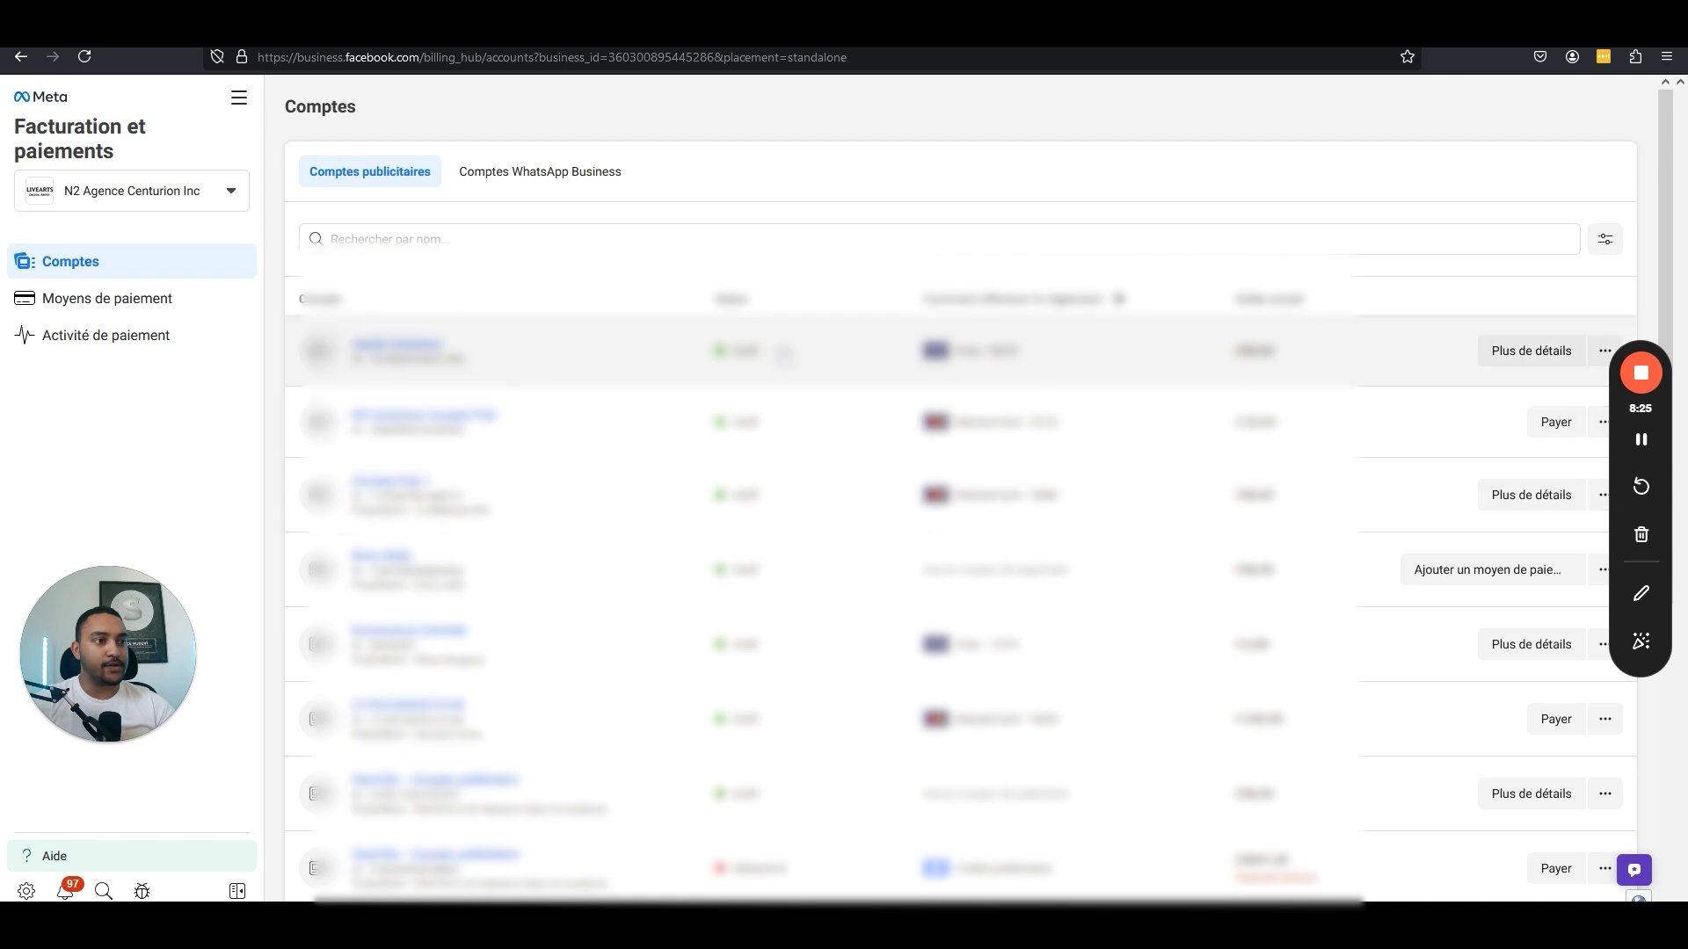
pyautogui.scroll(-3, 791, 557)
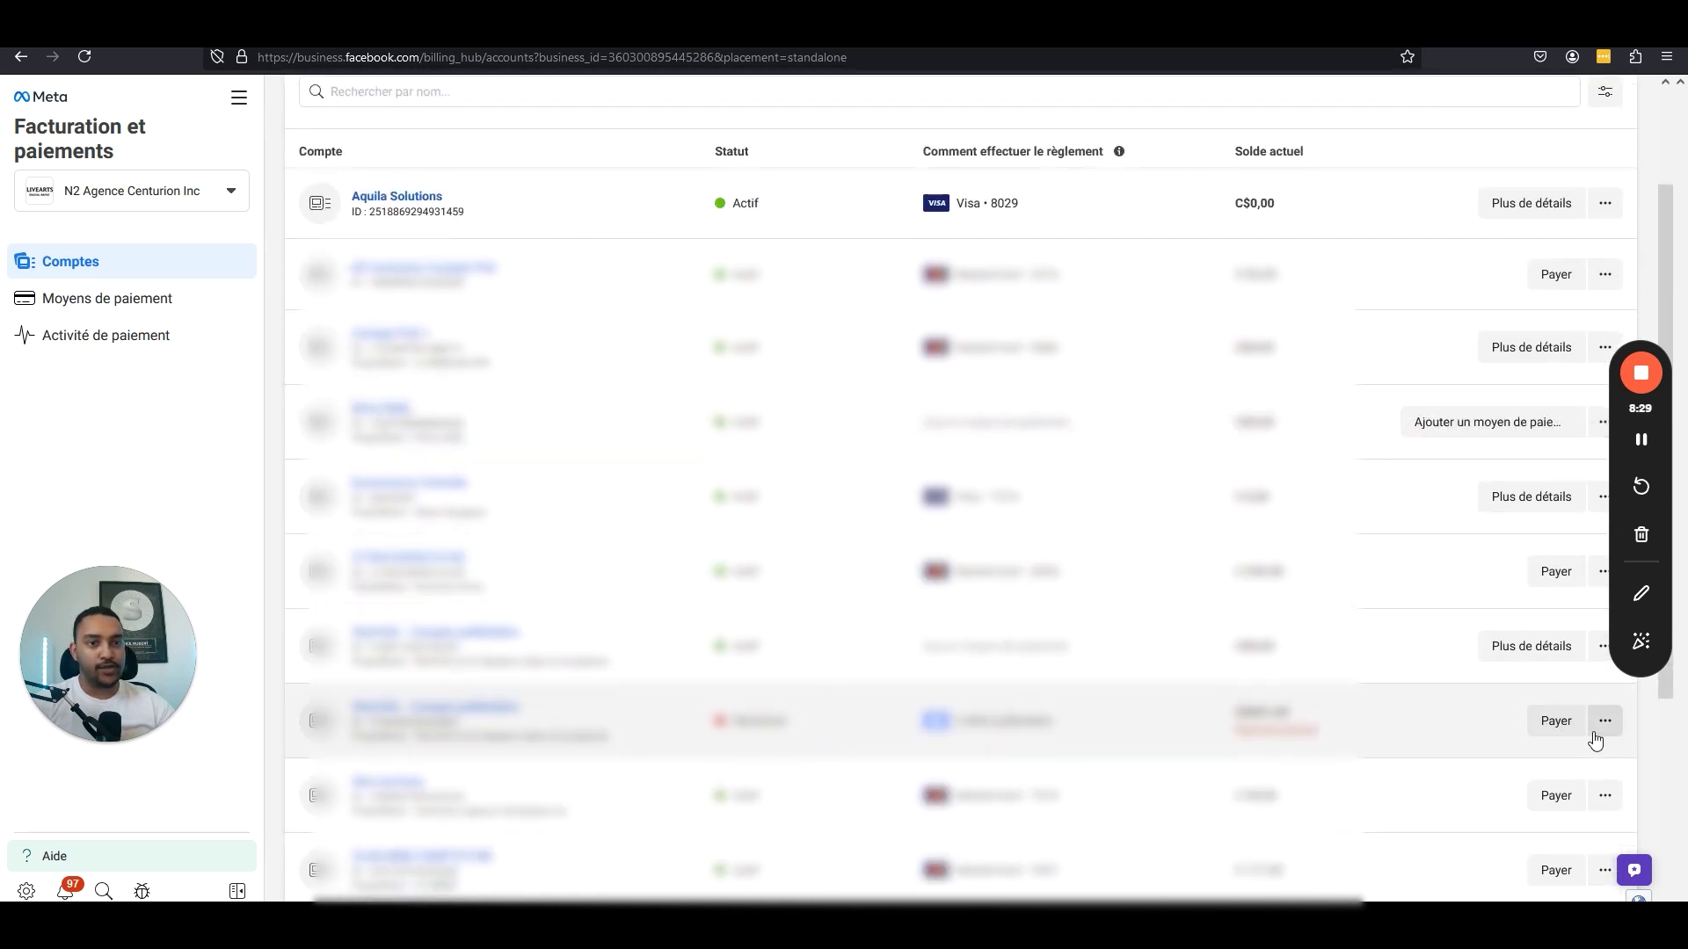
pyautogui.click(1598, 730)
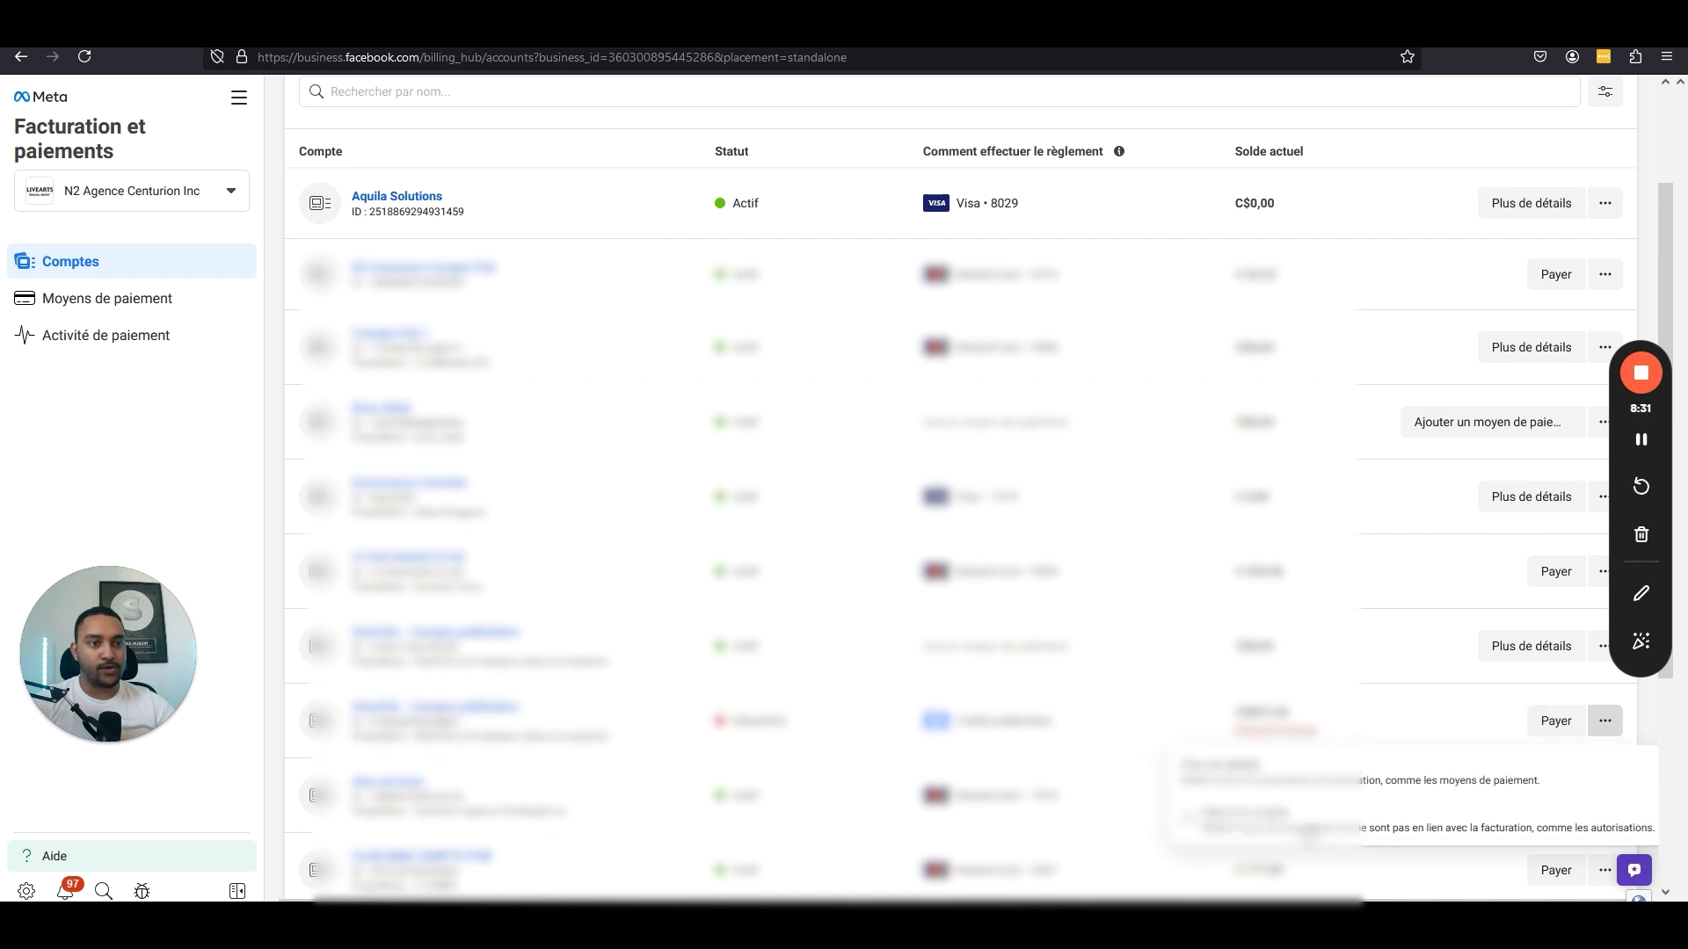
pyautogui.scroll(-3, 967, 489)
pyautogui.click(137, 592)
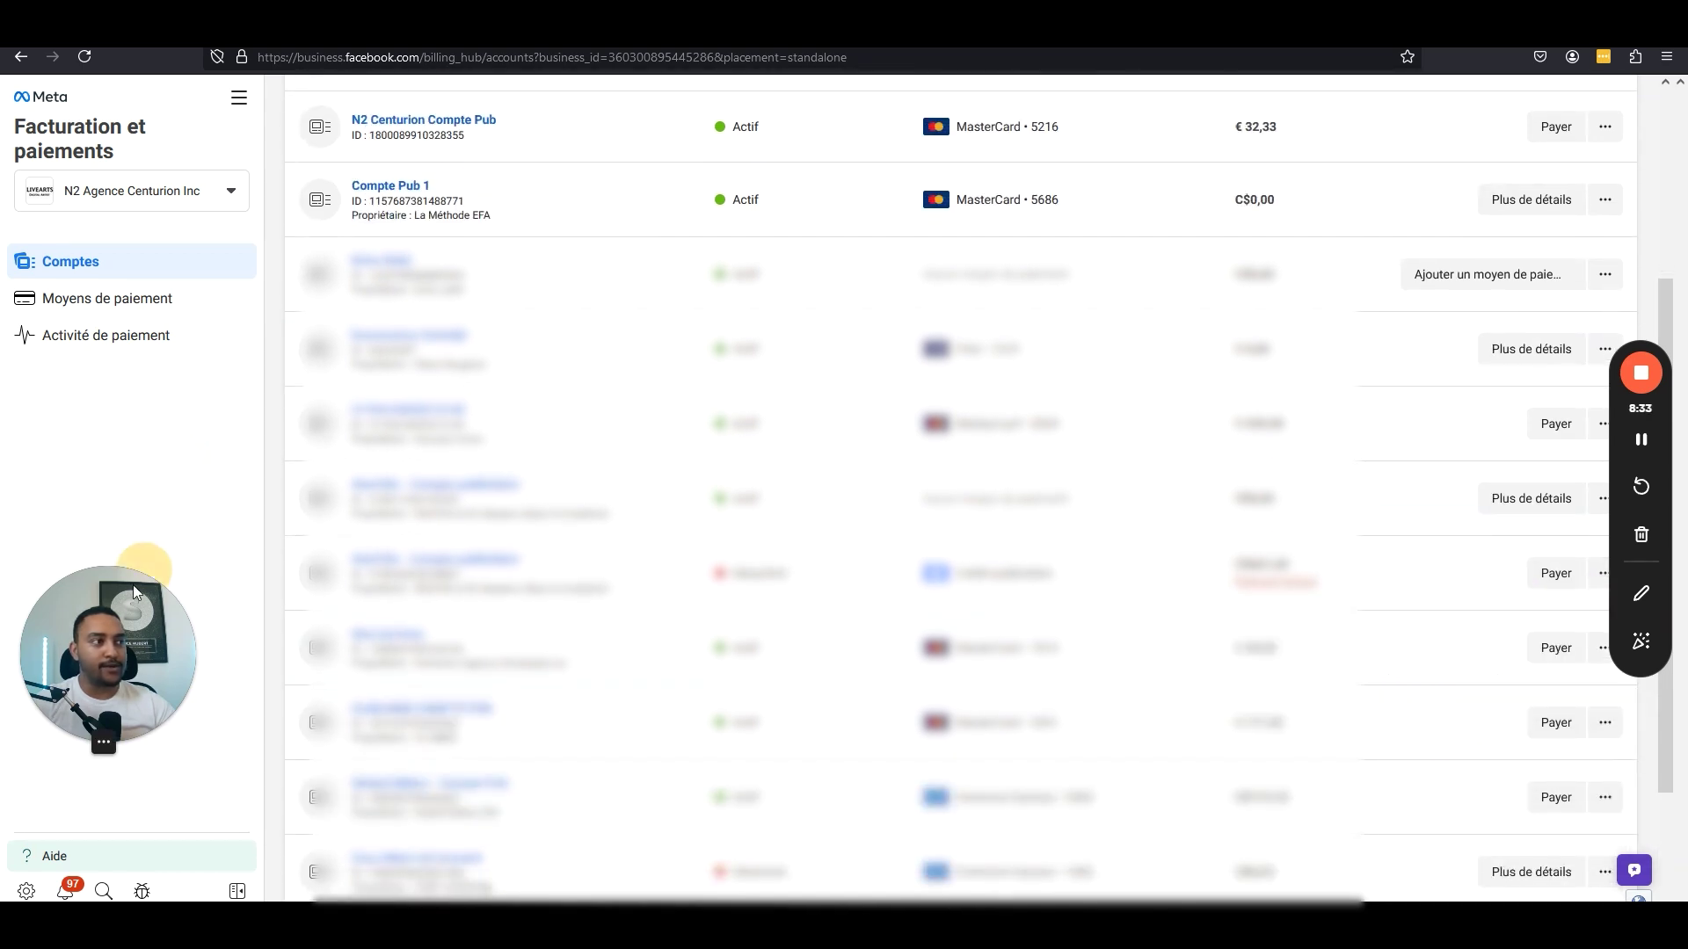
pyautogui.moveTo(136, 592); pyautogui.dragTo(1152, 627)
pyautogui.scroll(5, 967, 492)
# Return to the Paramètres d'entreprise from the full tools list
pyautogui.click(239, 97)
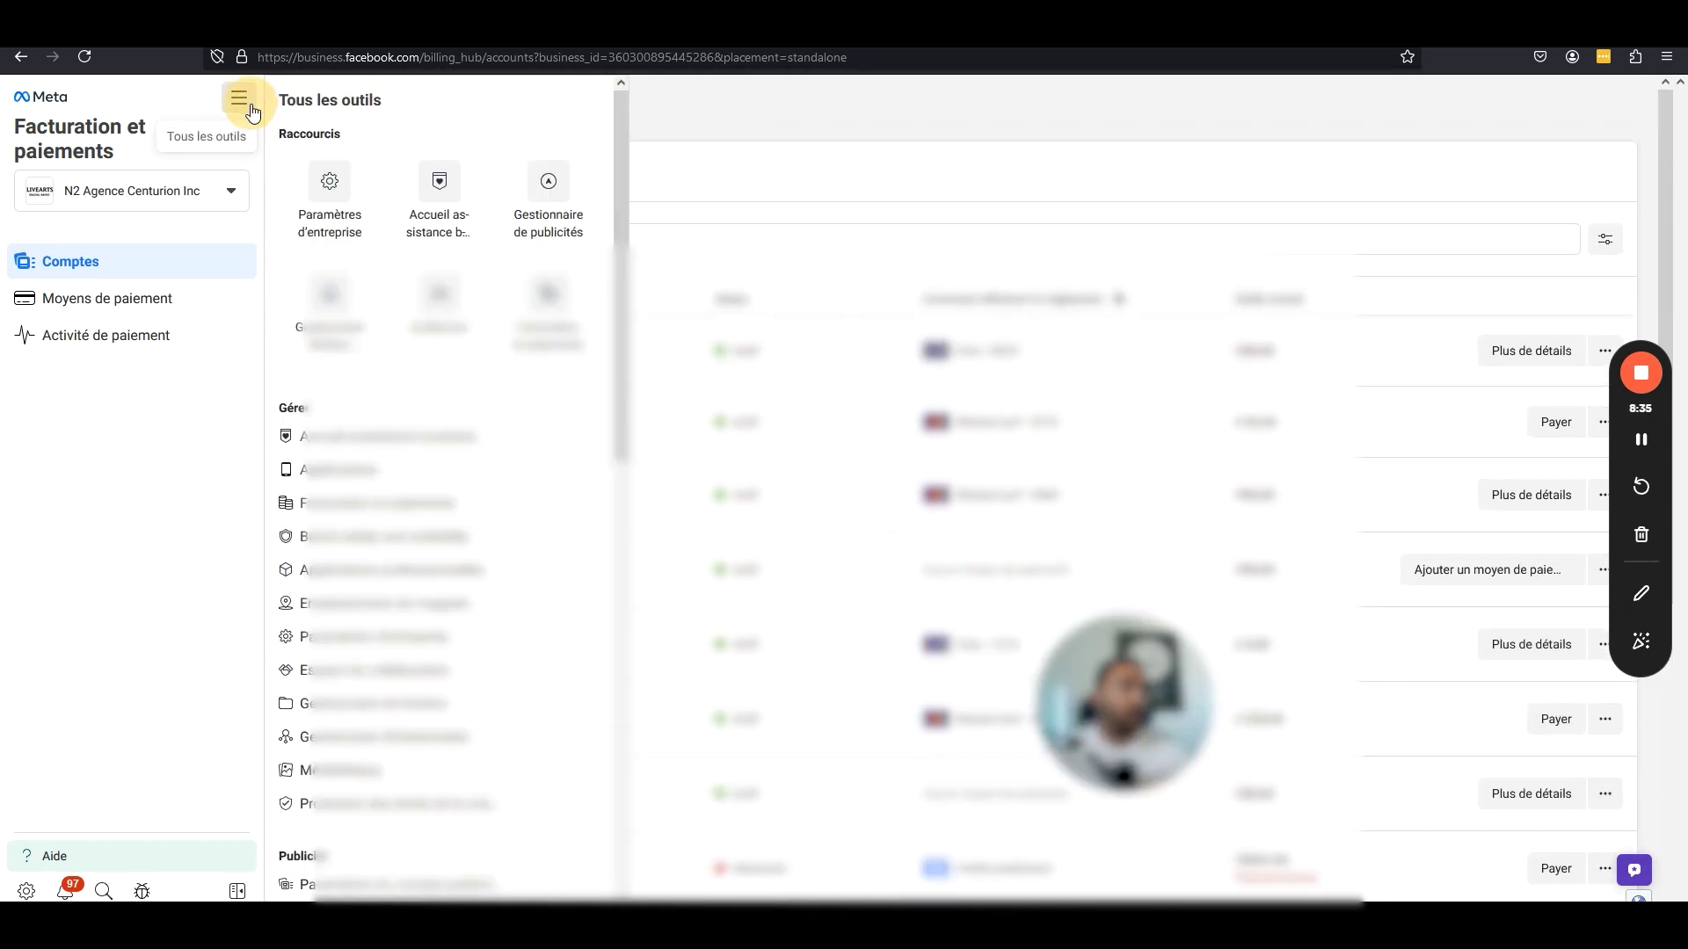
pyautogui.click(328, 189)
pyautogui.moveTo(1121, 783); pyautogui.dragTo(1321, 726)
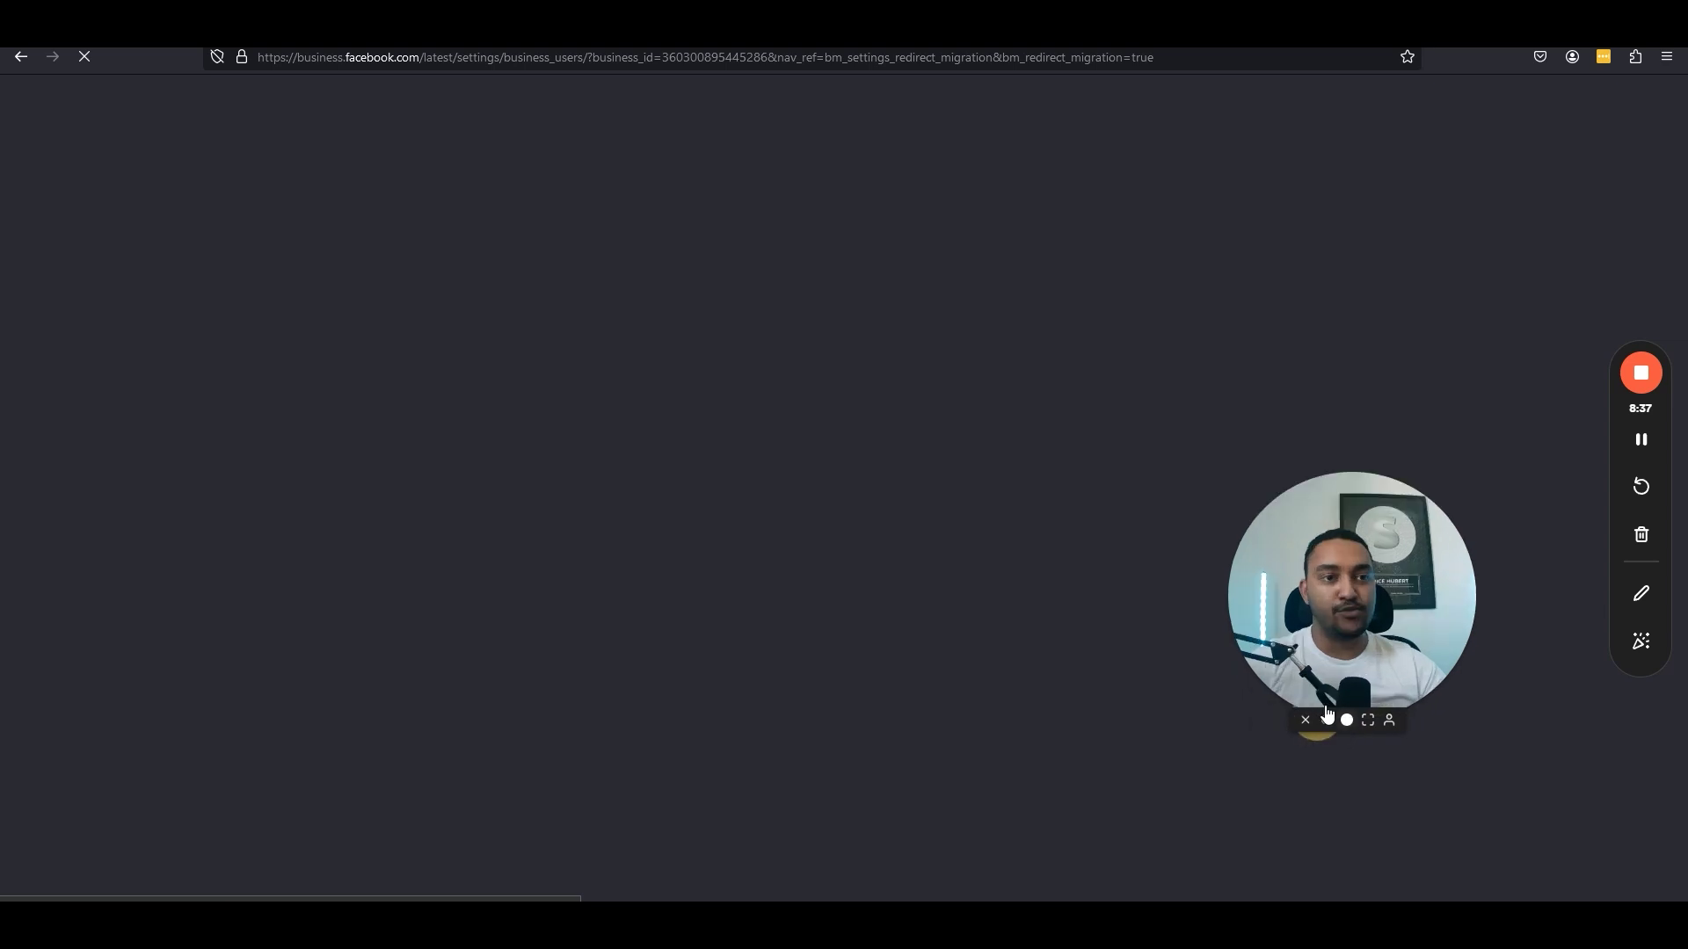
pyautogui.click(1327, 714)
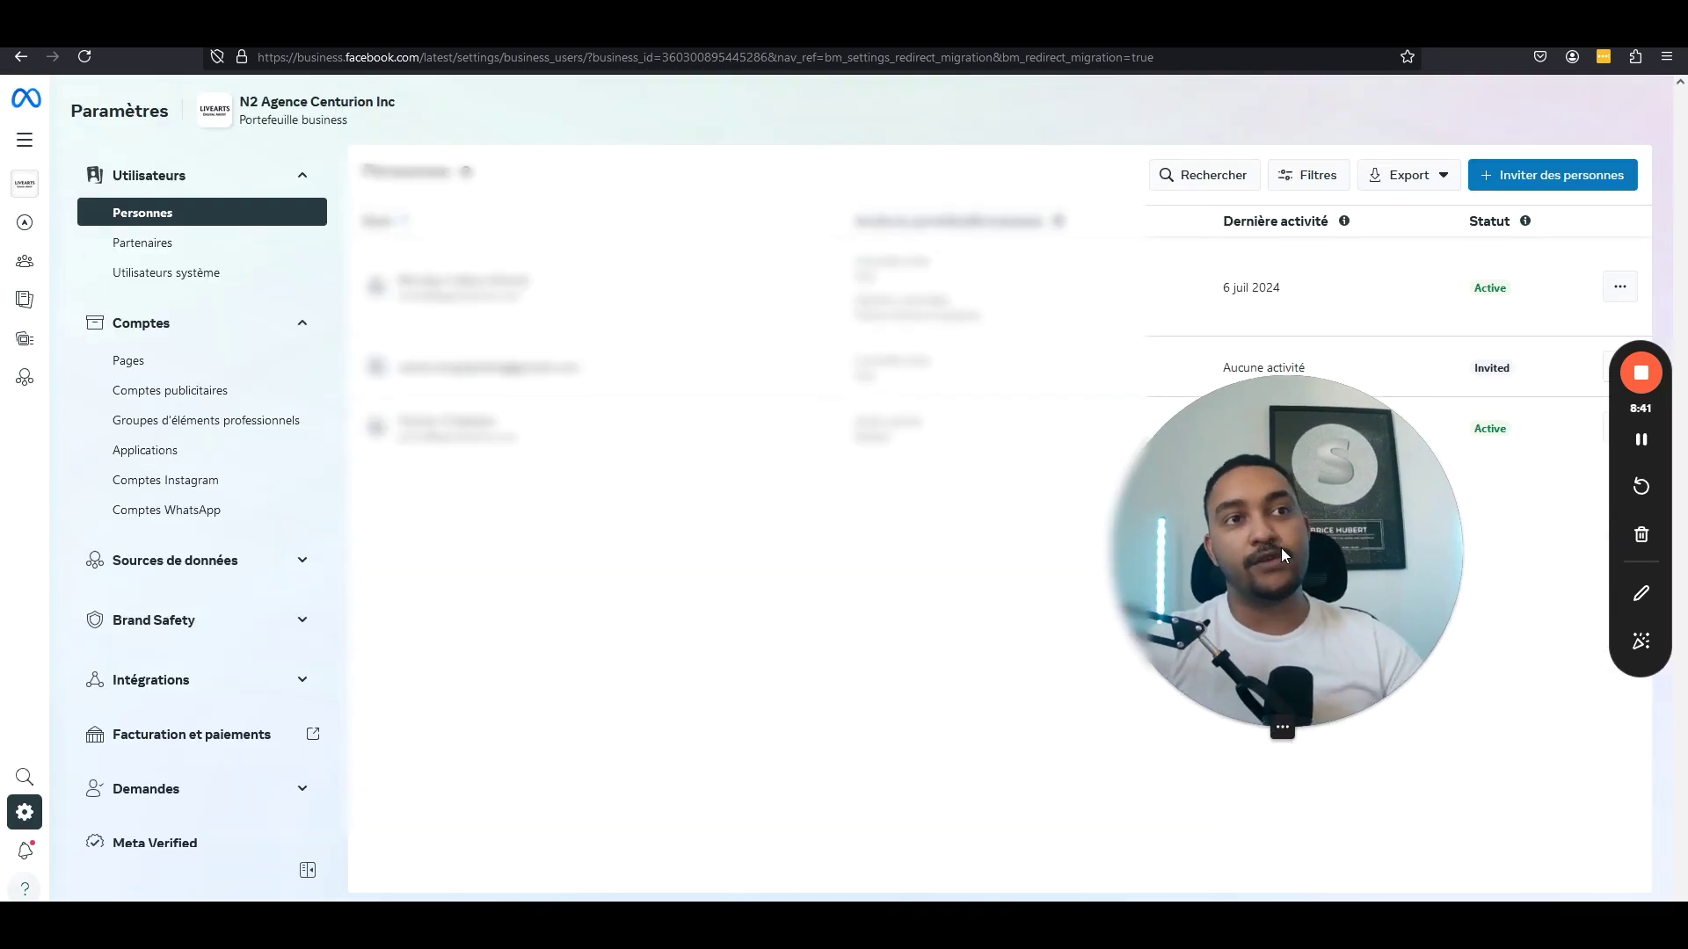
pyautogui.moveTo(1281, 550); pyautogui.dragTo(1338, 571)
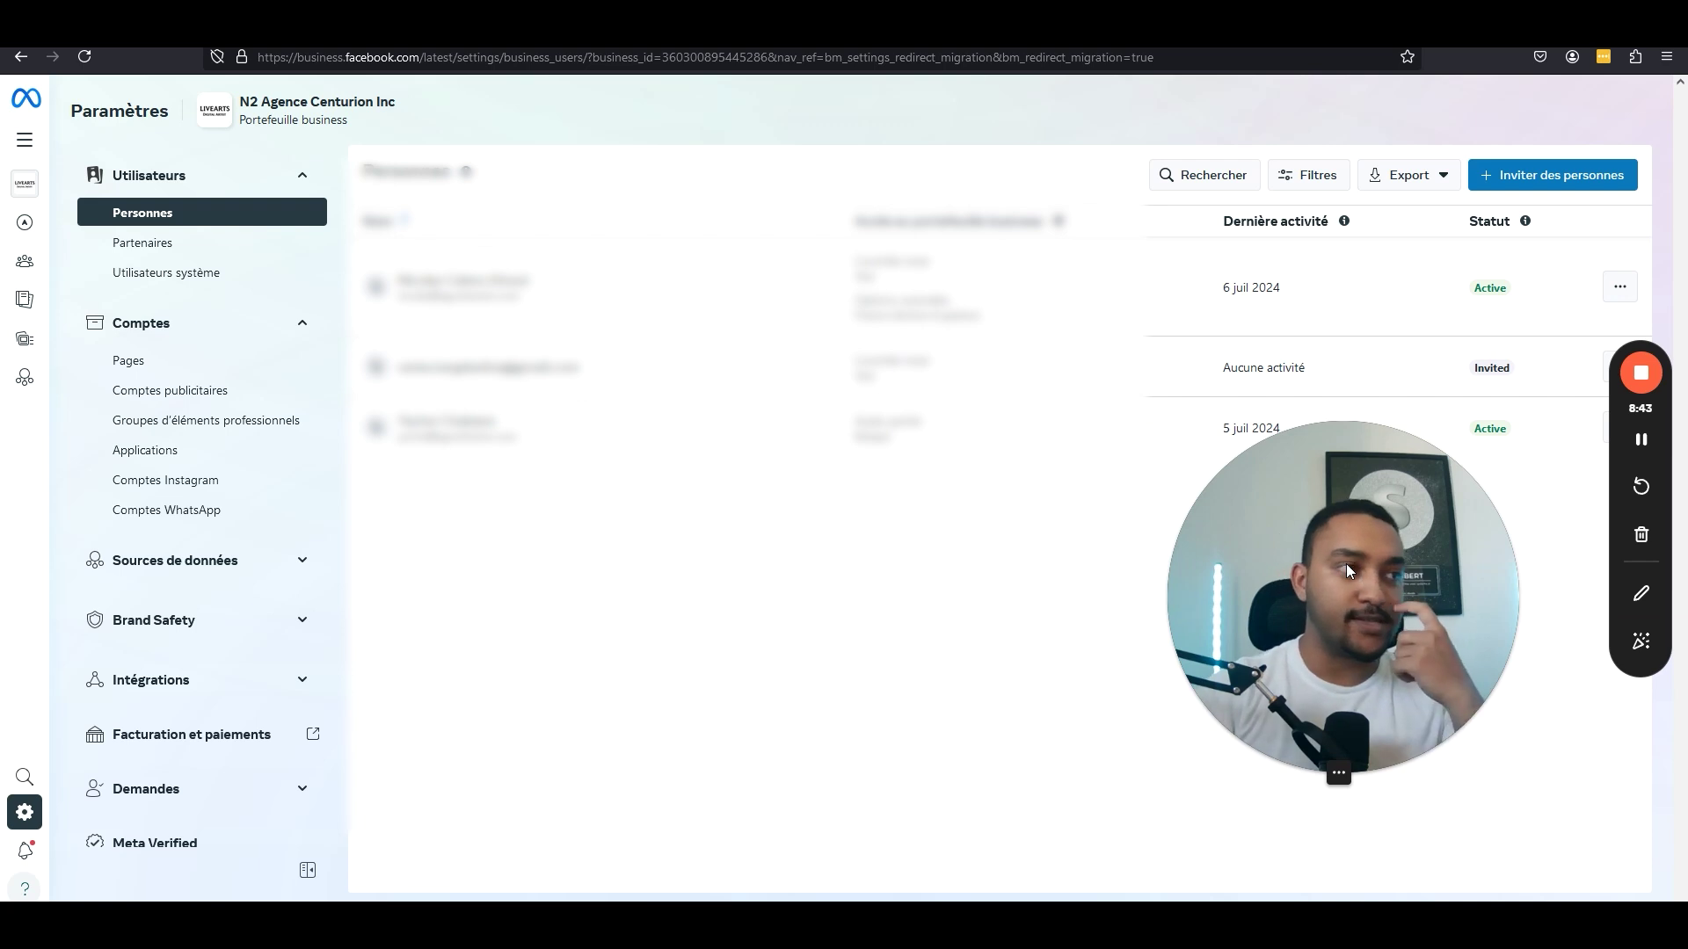